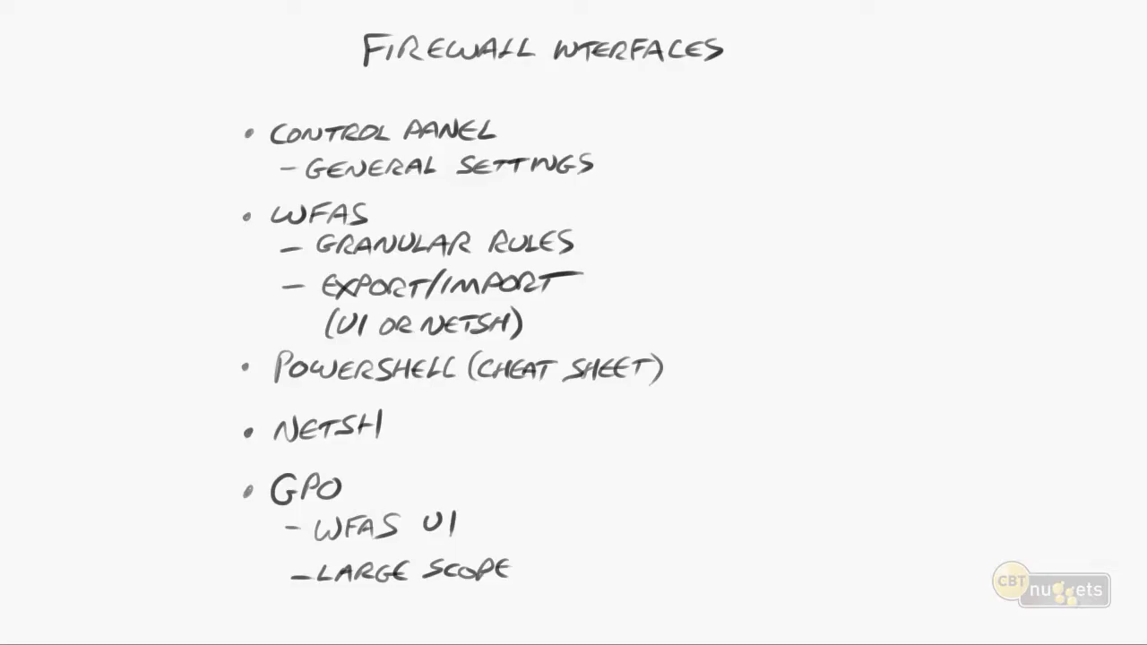
left_click_drag(360, 69, 754, 66)
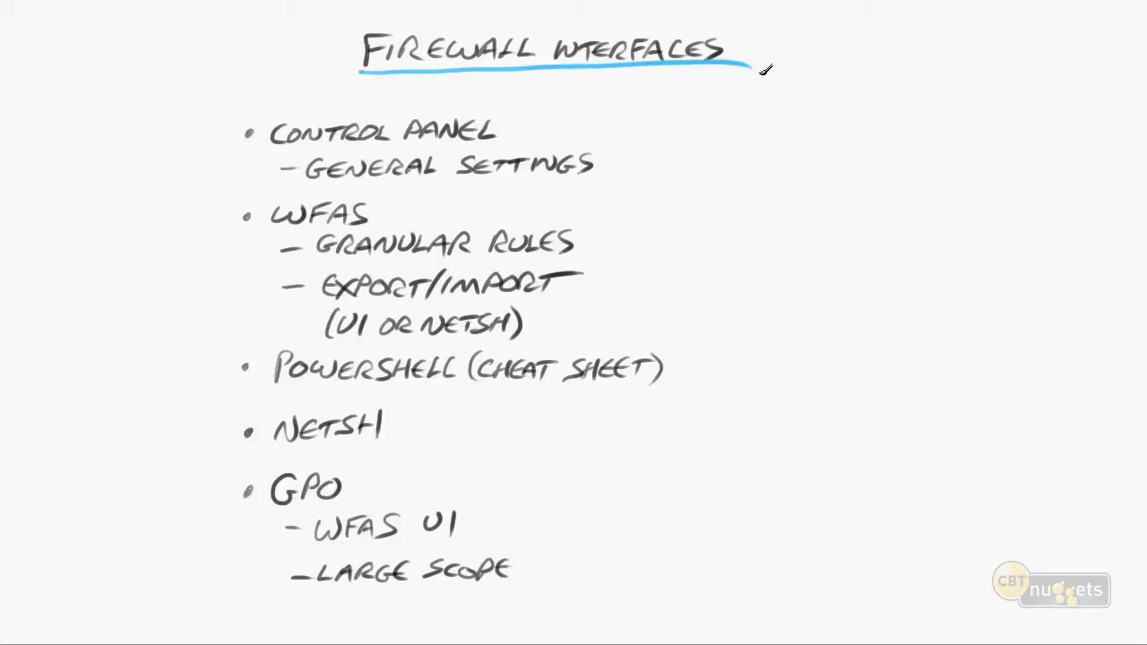
left_click_drag(507, 129, 527, 124)
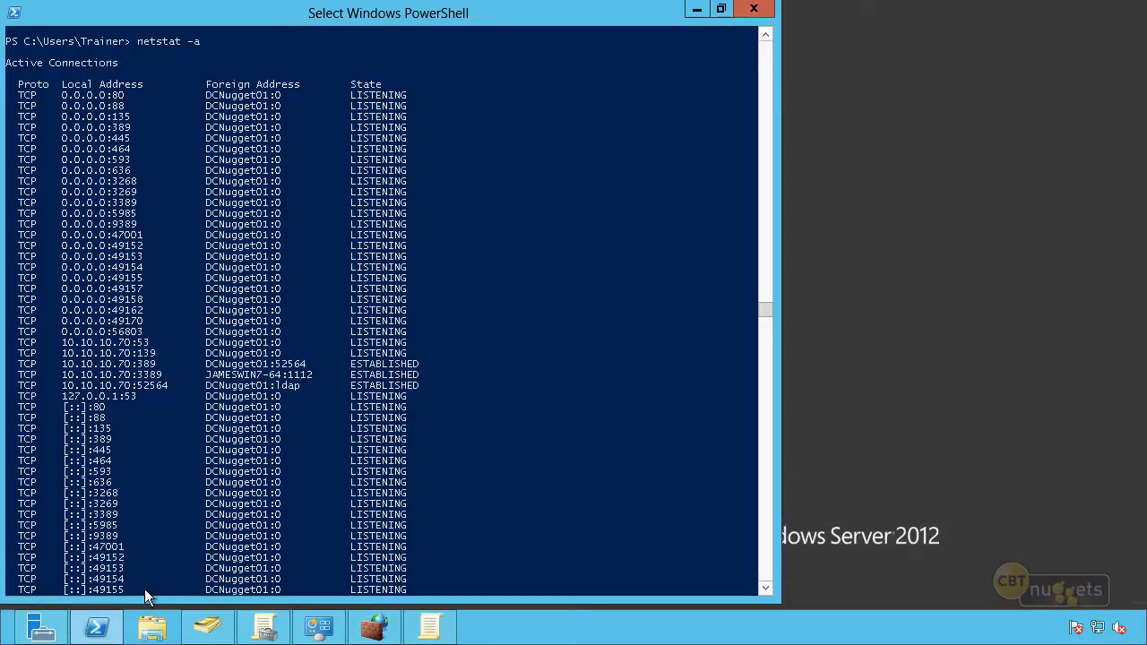
Step: Open the Windows Firewall page under System and Security in Control Panel
left_click(315, 630)
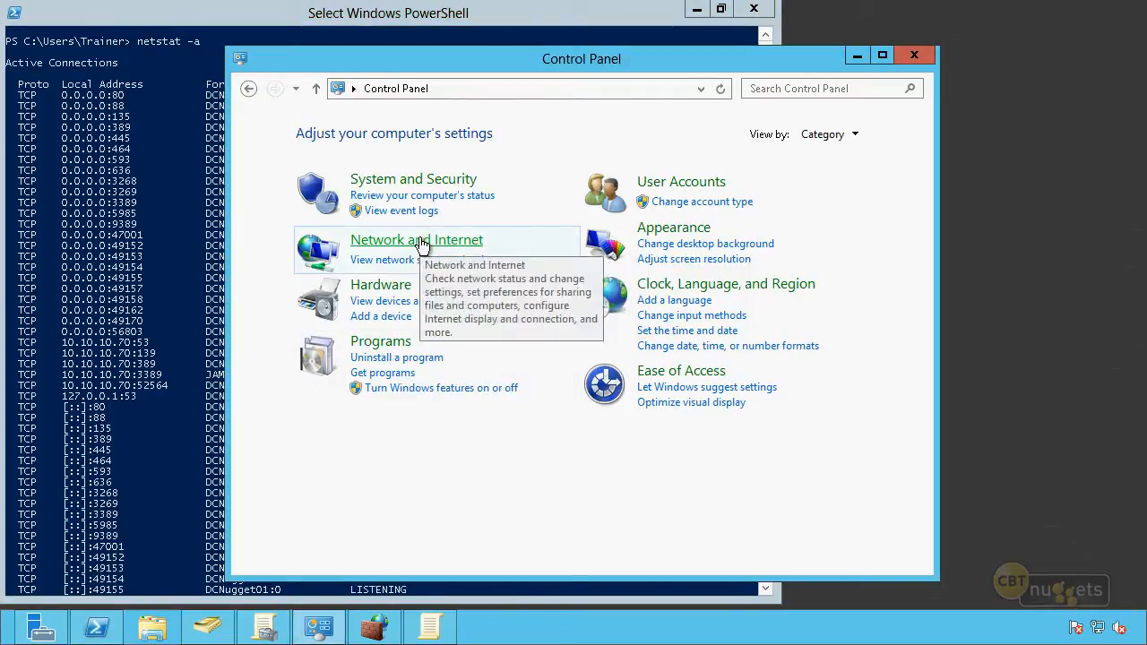
left_click(394, 180)
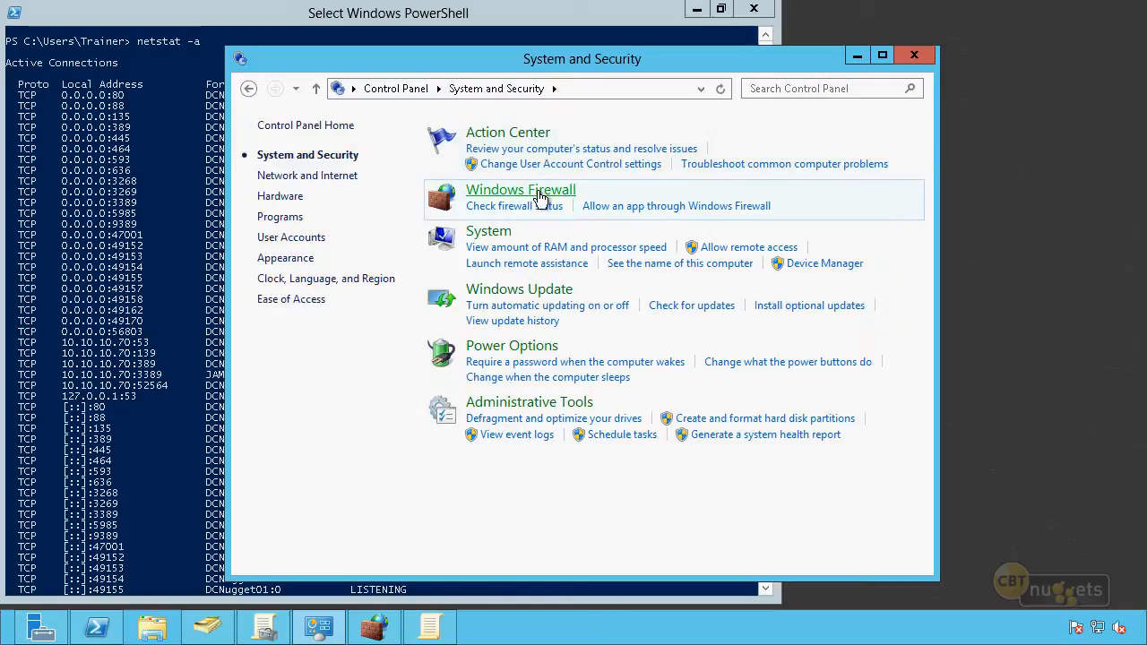
left_click(537, 191)
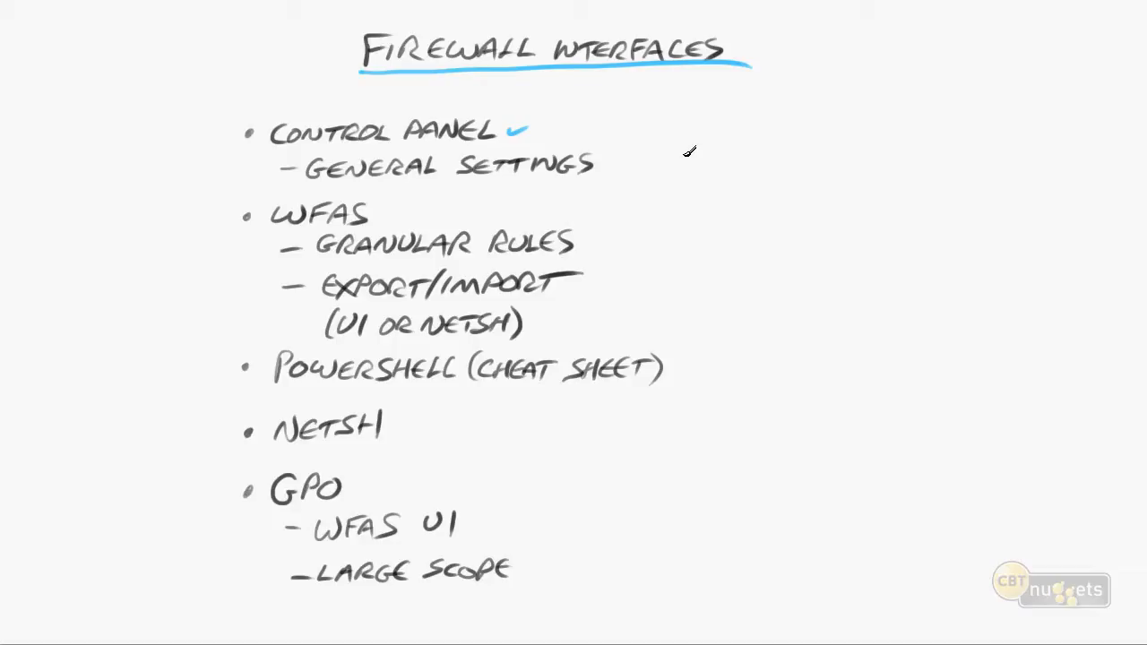
left_click_drag(606, 168, 650, 149)
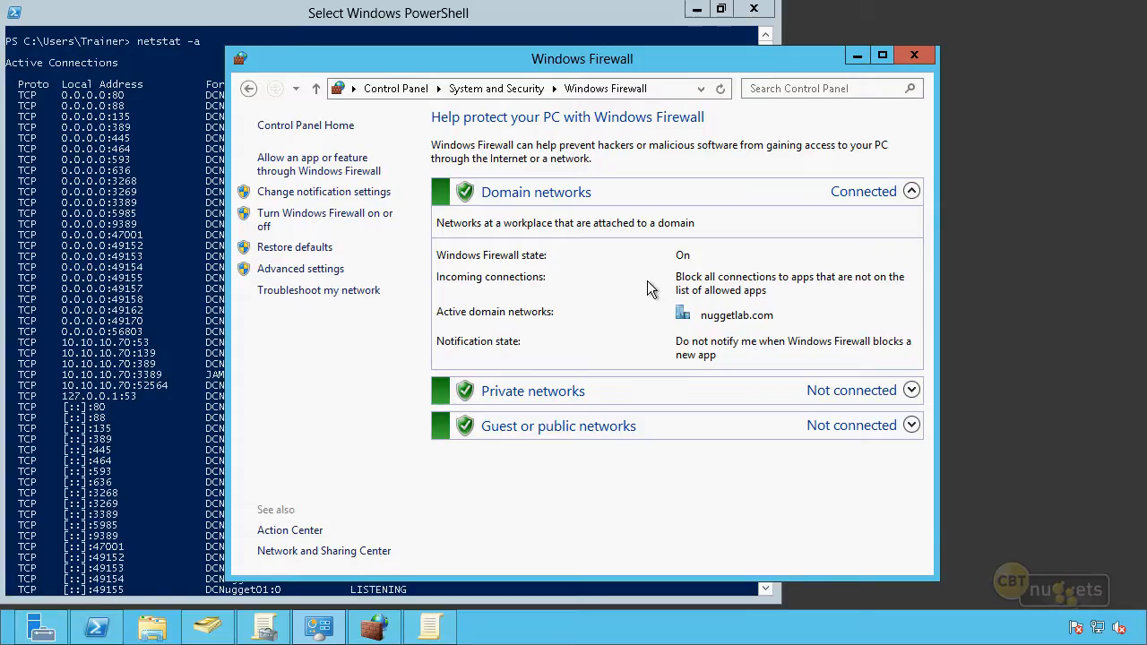
Step: Open the per-network firewall settings and switch Windows Firewall off and back on for domain networks
left_click(340, 220)
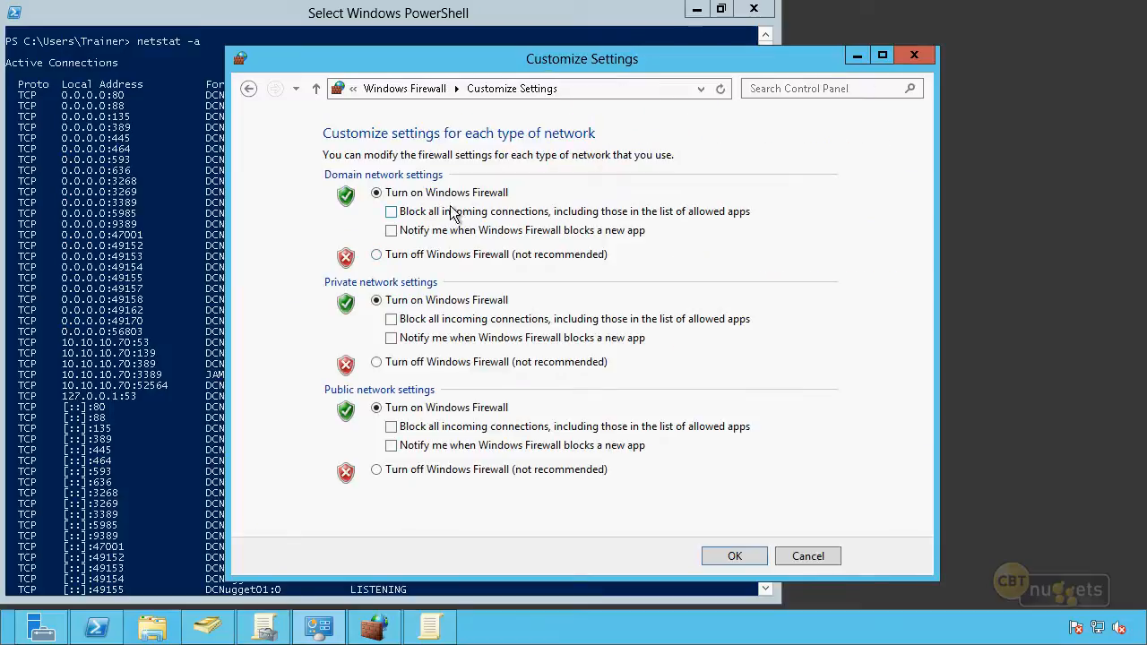
left_click(378, 255)
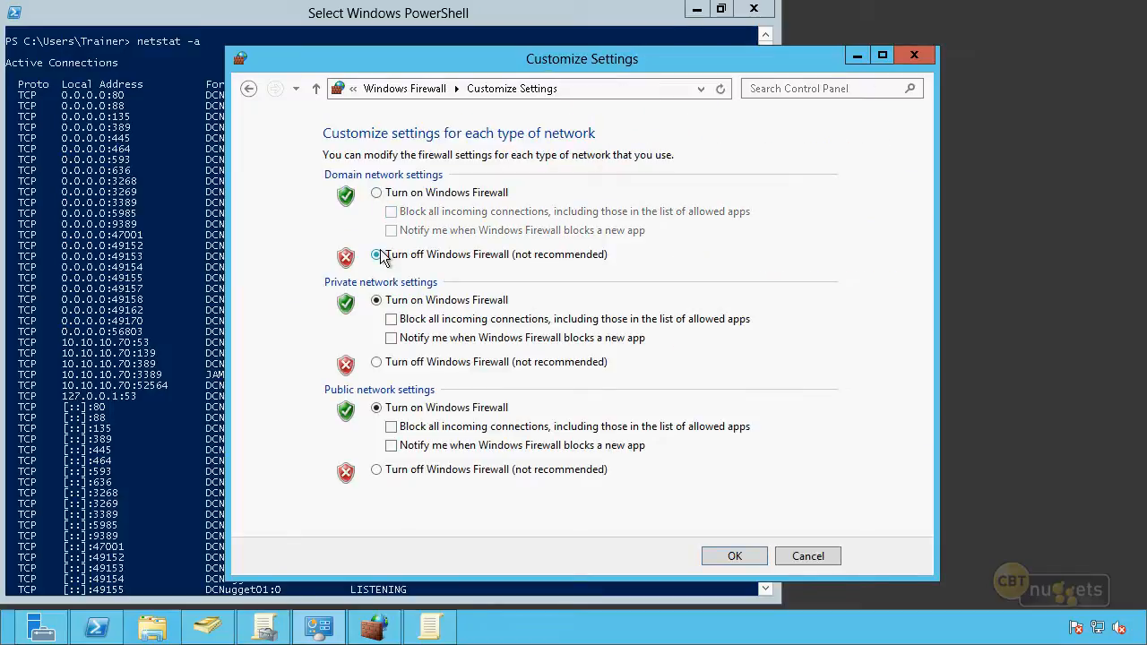
left_click(376, 193)
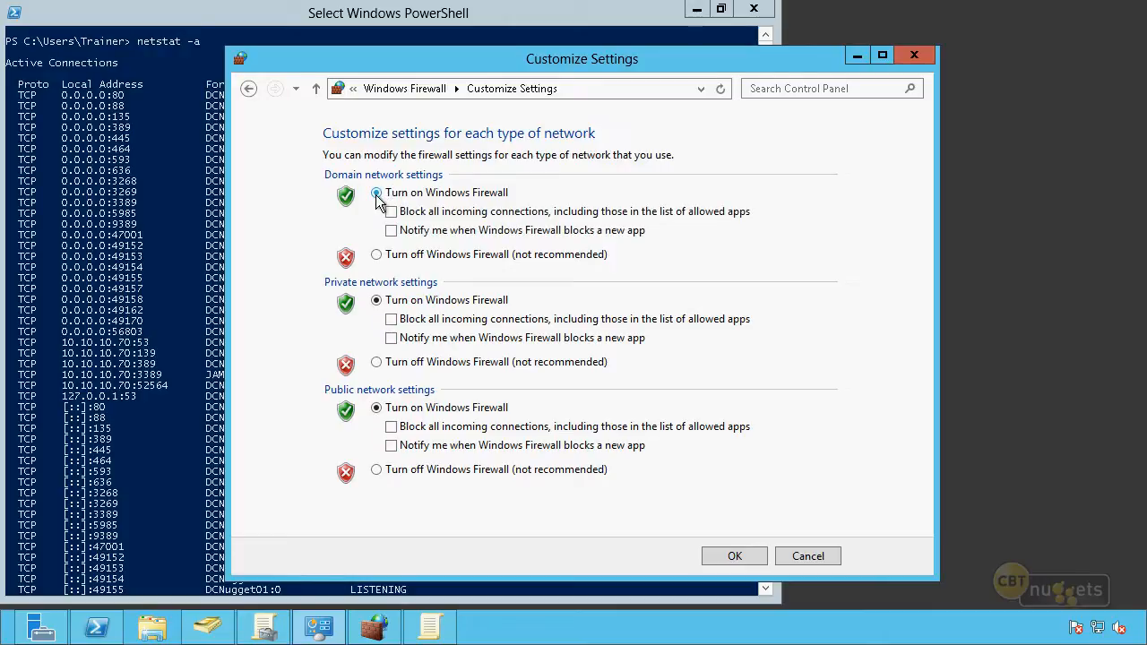
Step: Highlight port 80 and its connection state in the PowerShell netstat output and return to the firewall settings
left_click(102, 210)
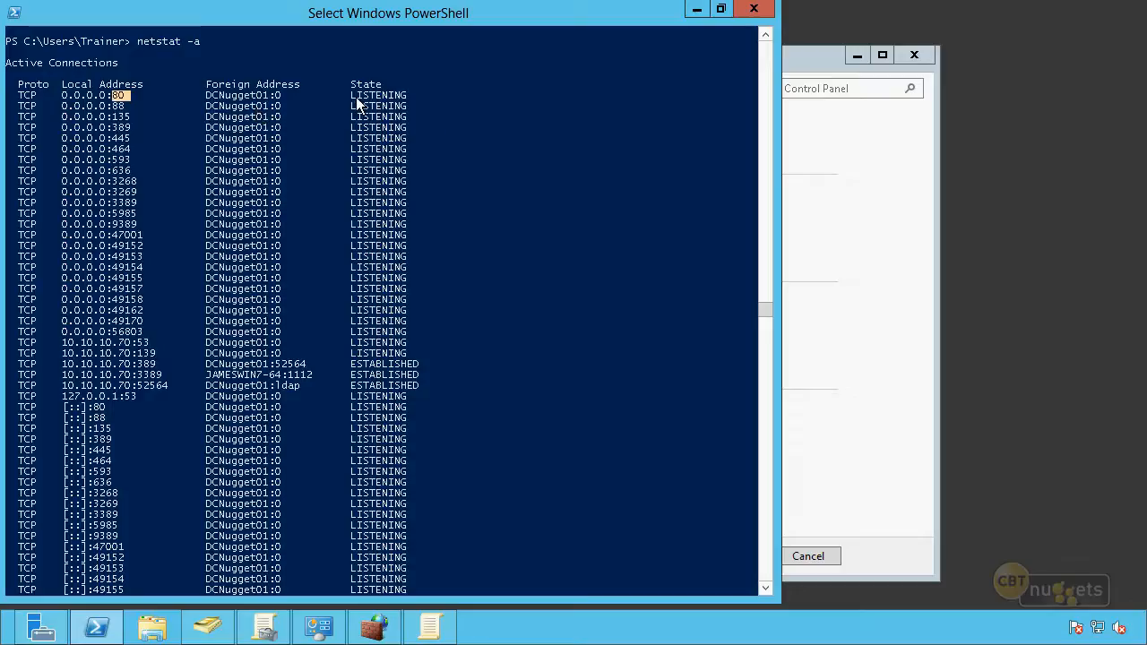
left_click_drag(351, 96, 405, 99)
left_click(541, 139)
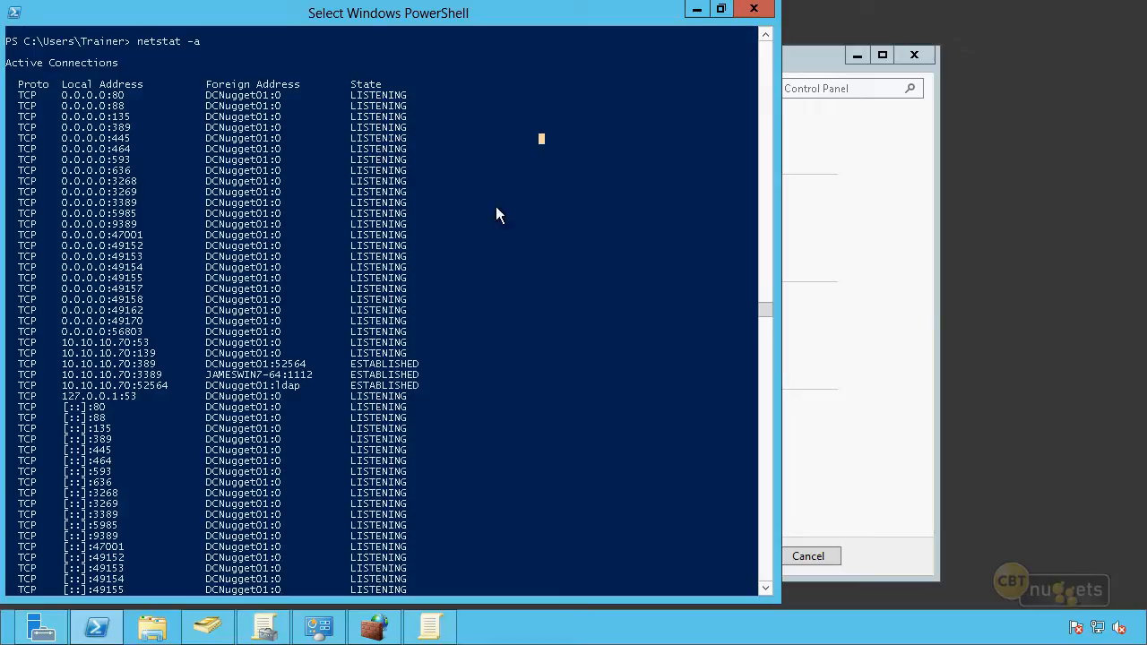
left_click(917, 368)
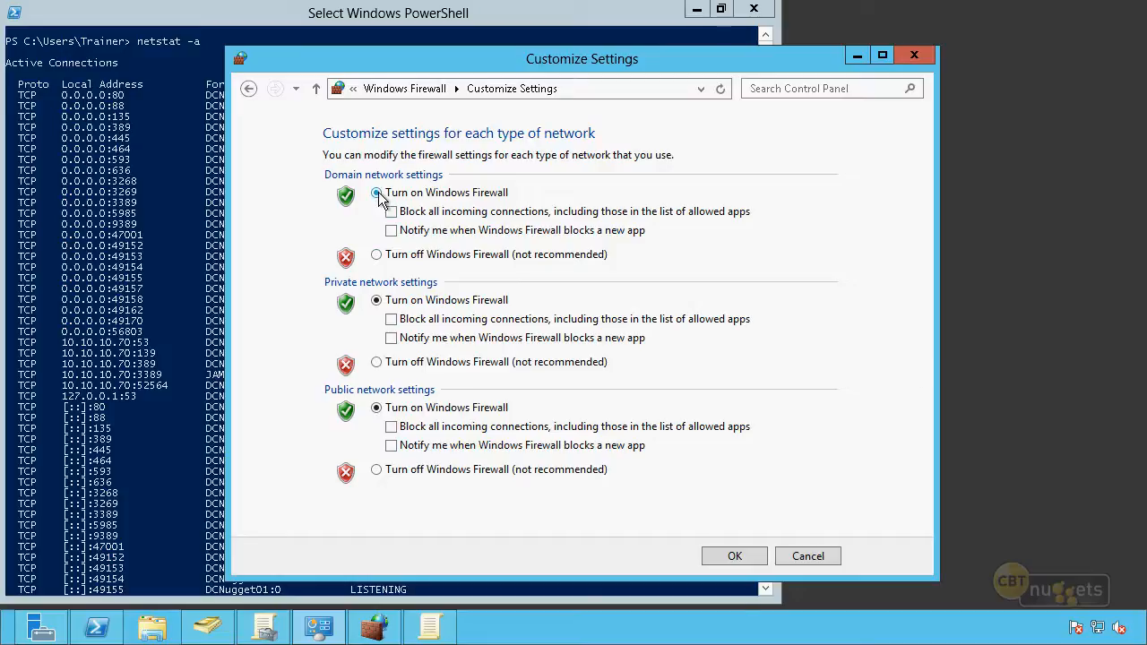
Step: Try the domain network's firewall on and off states, along with its block-all-incoming and blocked-app notification options
left_click(376, 255)
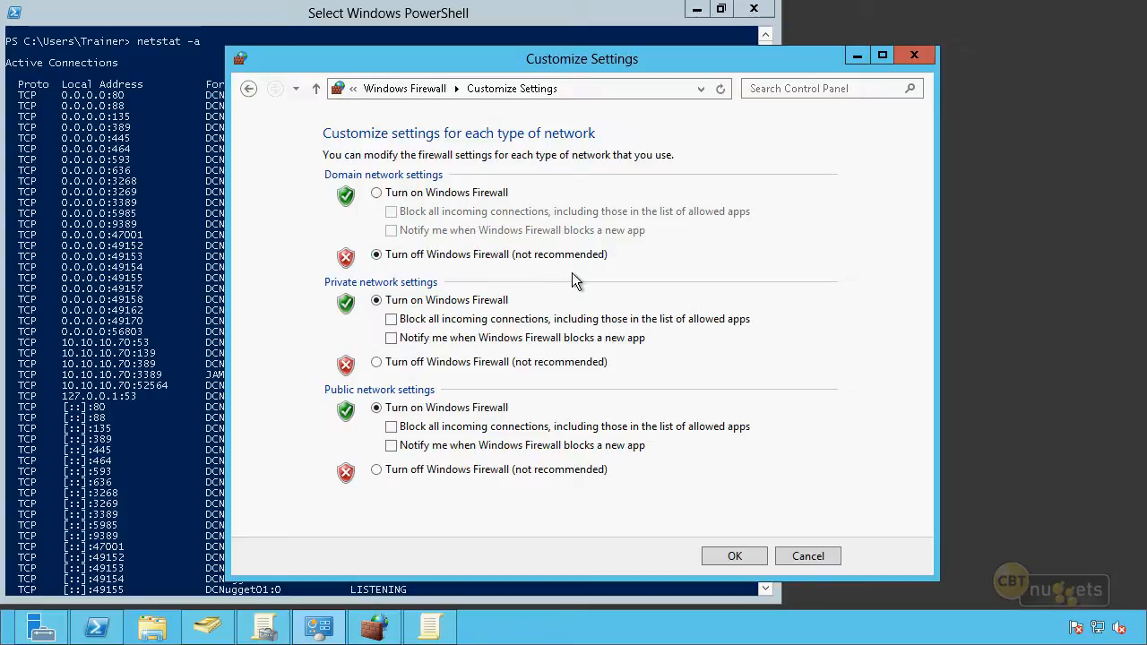
left_click(380, 197)
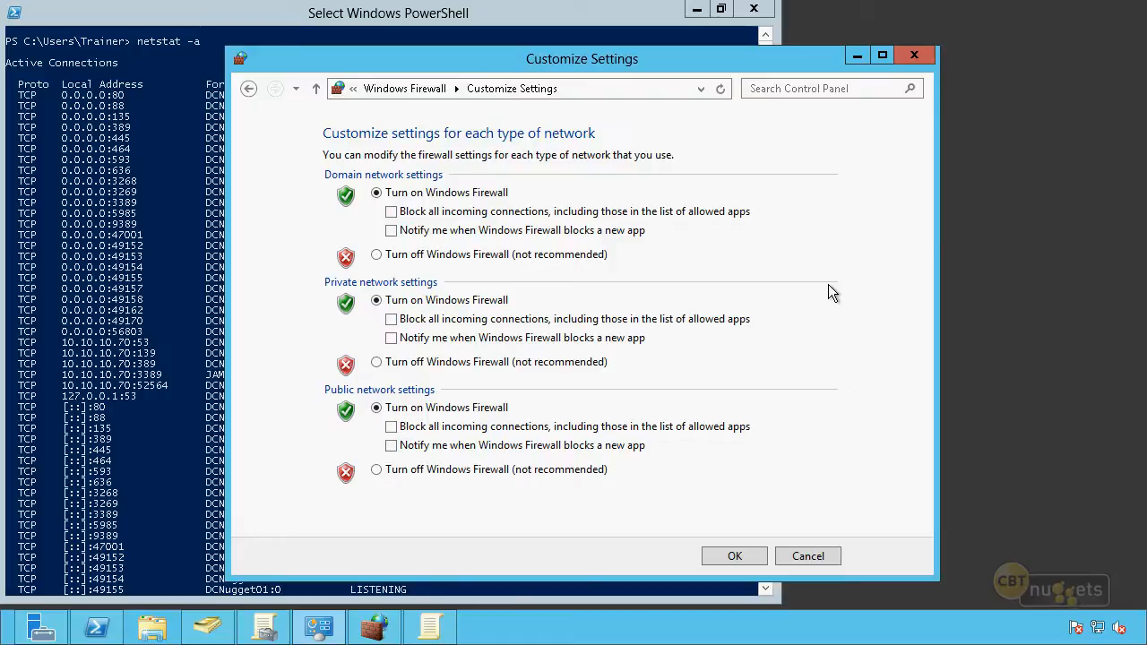
left_click(376, 254)
left_click(391, 232)
left_click(391, 212)
left_click(392, 215)
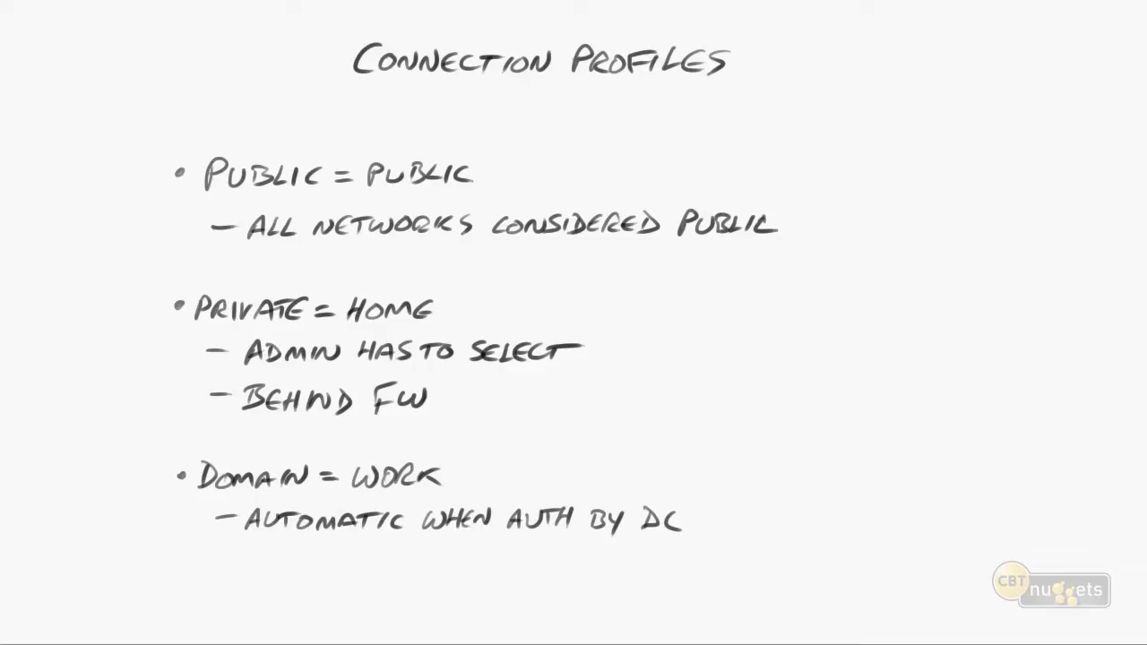
left_click_drag(373, 89, 711, 86)
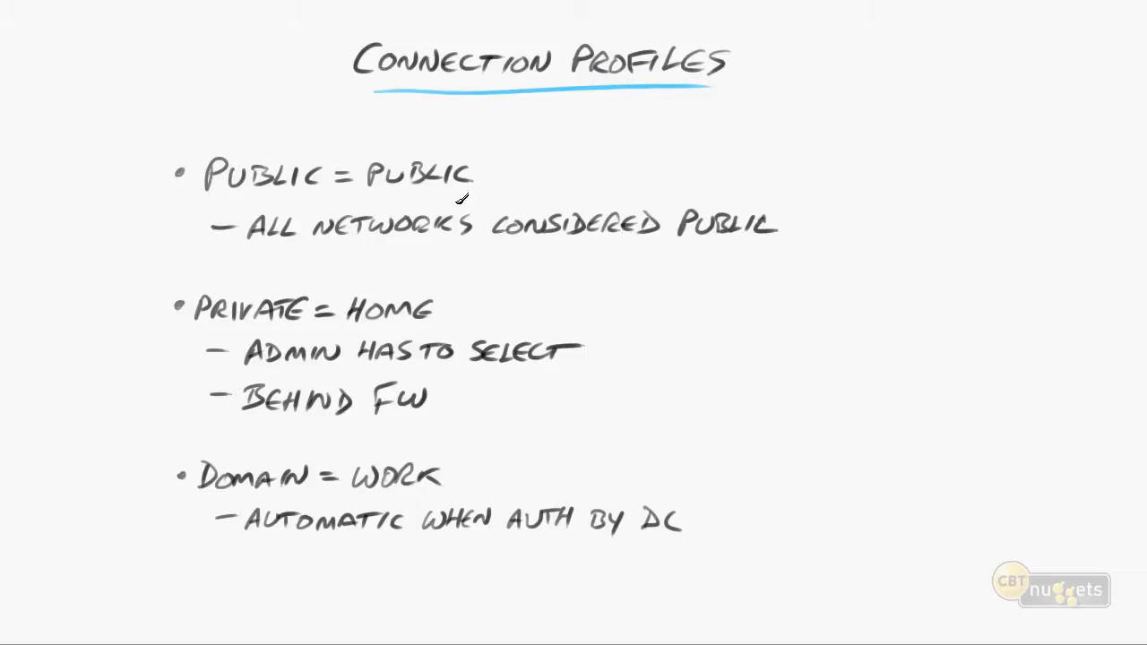
left_click_drag(206, 190, 285, 179)
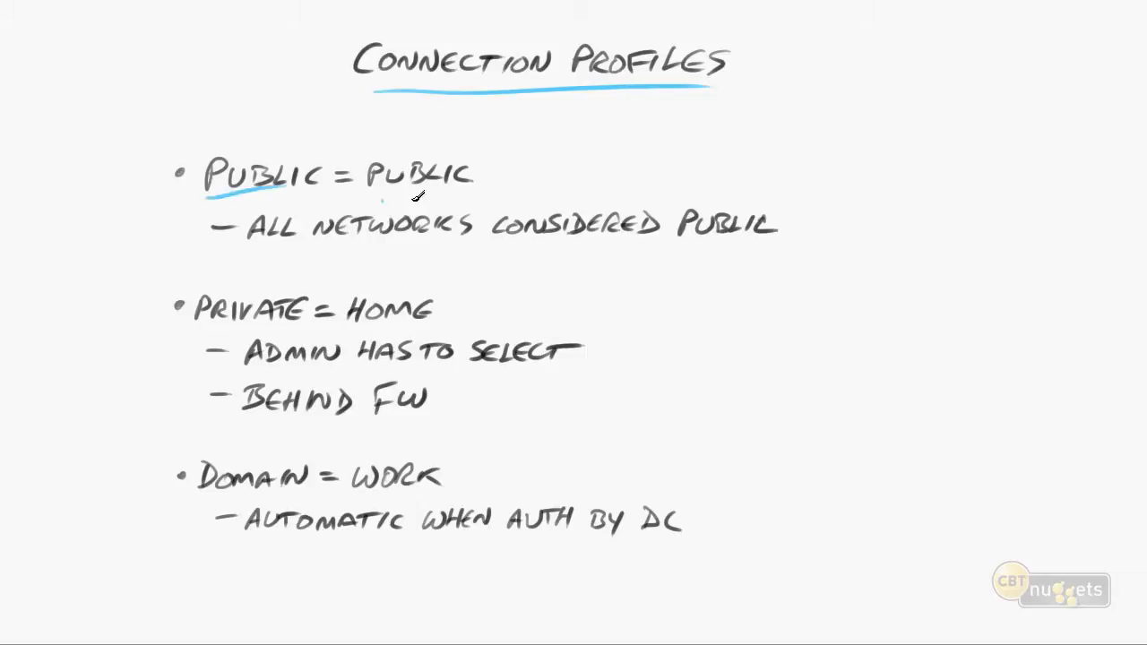
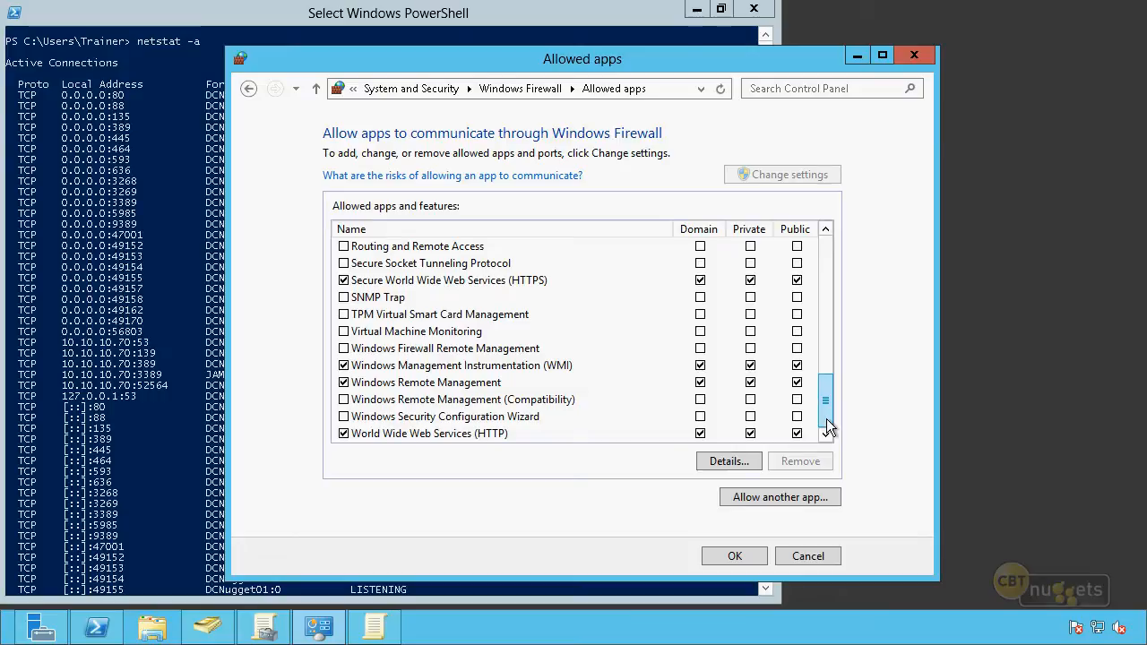
Step: Try allowing Routing and Remote Access through the firewall for Domain, Private and Public, and disallow it again
left_click(344, 247)
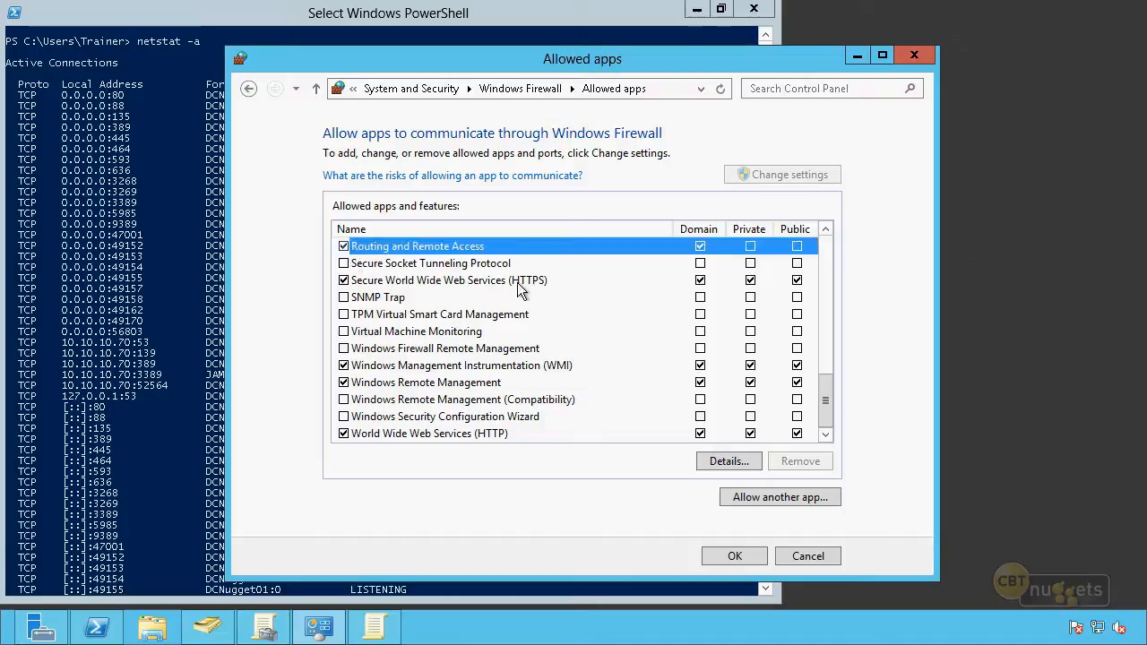
left_click(751, 248)
left_click(796, 247)
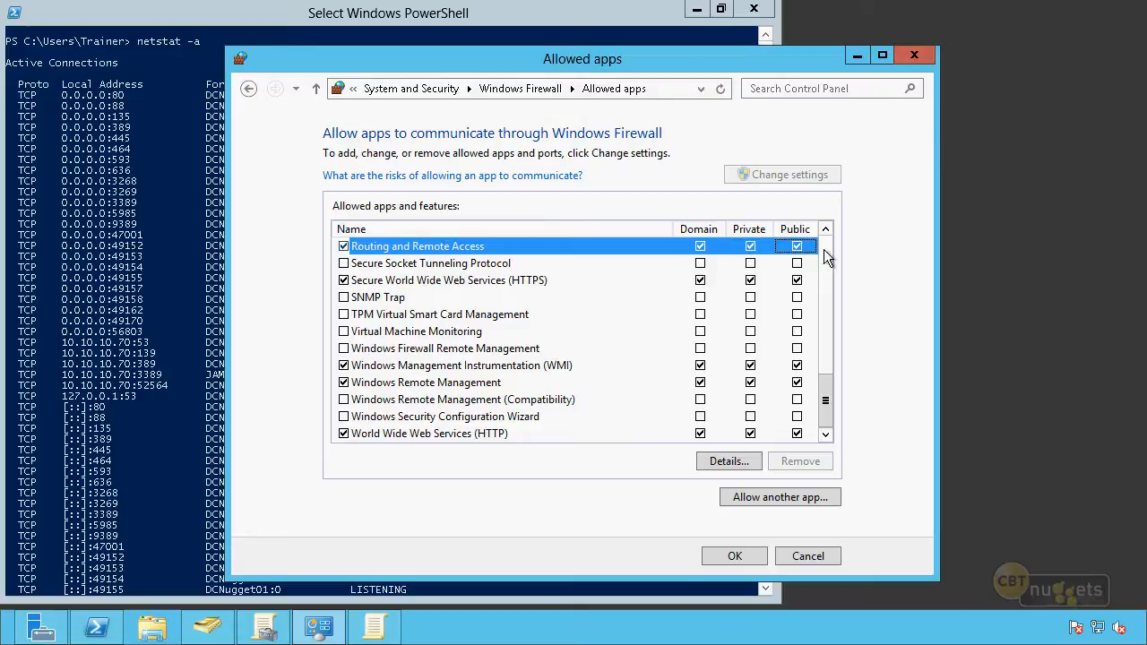
left_click(344, 247)
Step: View the options for allowing another app through the firewall and leave the allowed apps page without saving
left_click(799, 493)
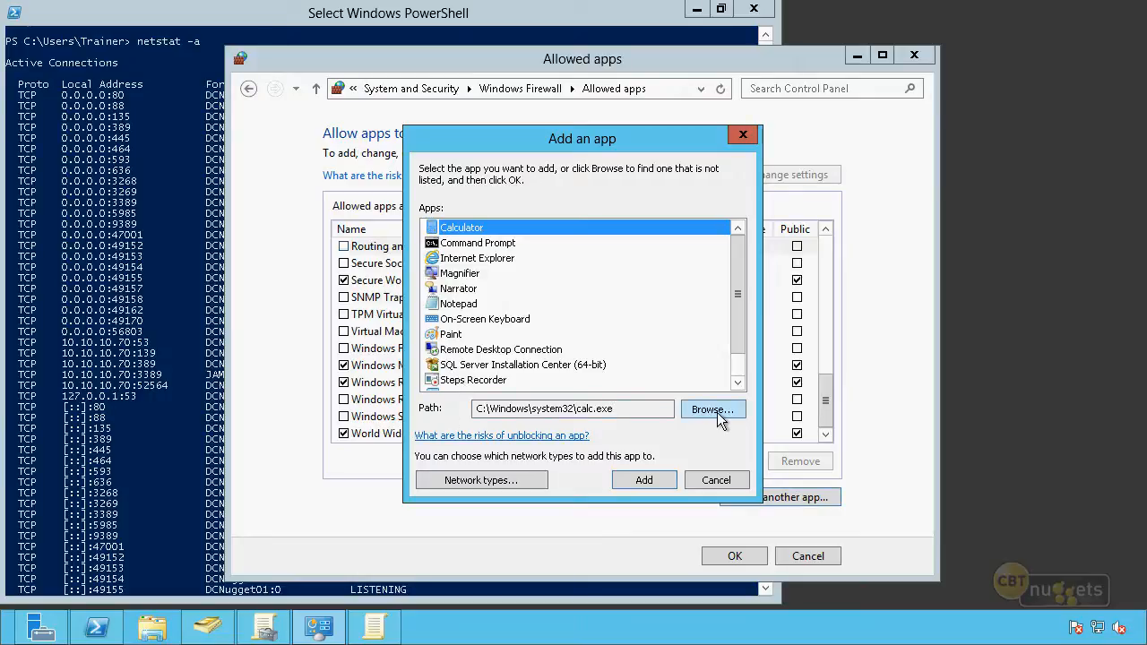
left_click(714, 477)
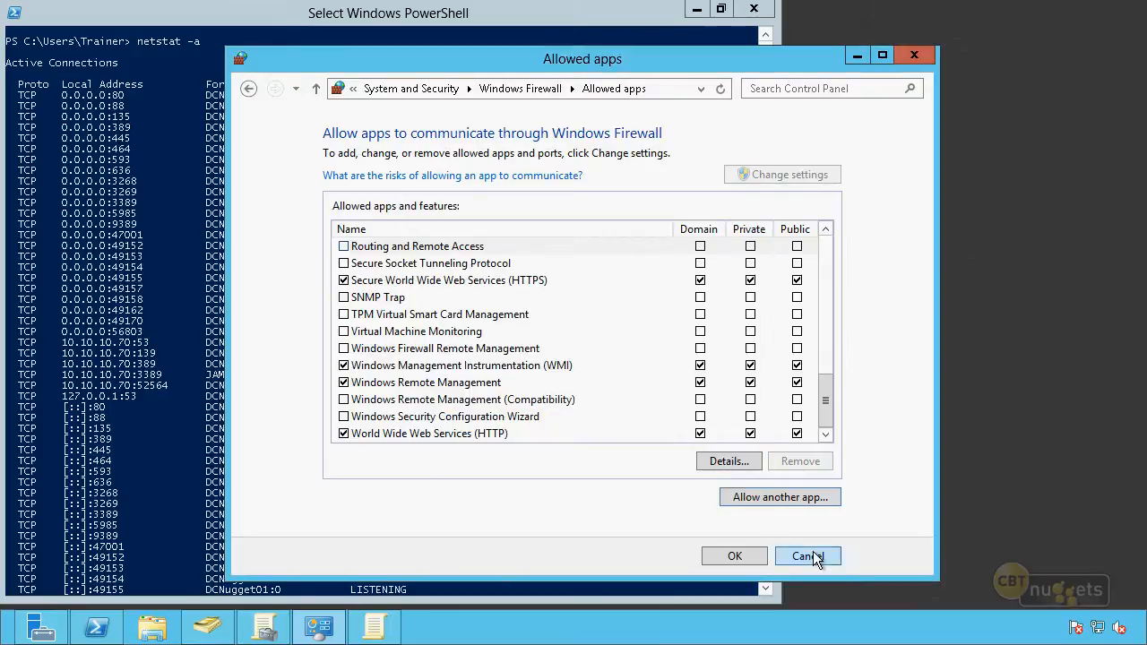
left_click(807, 556)
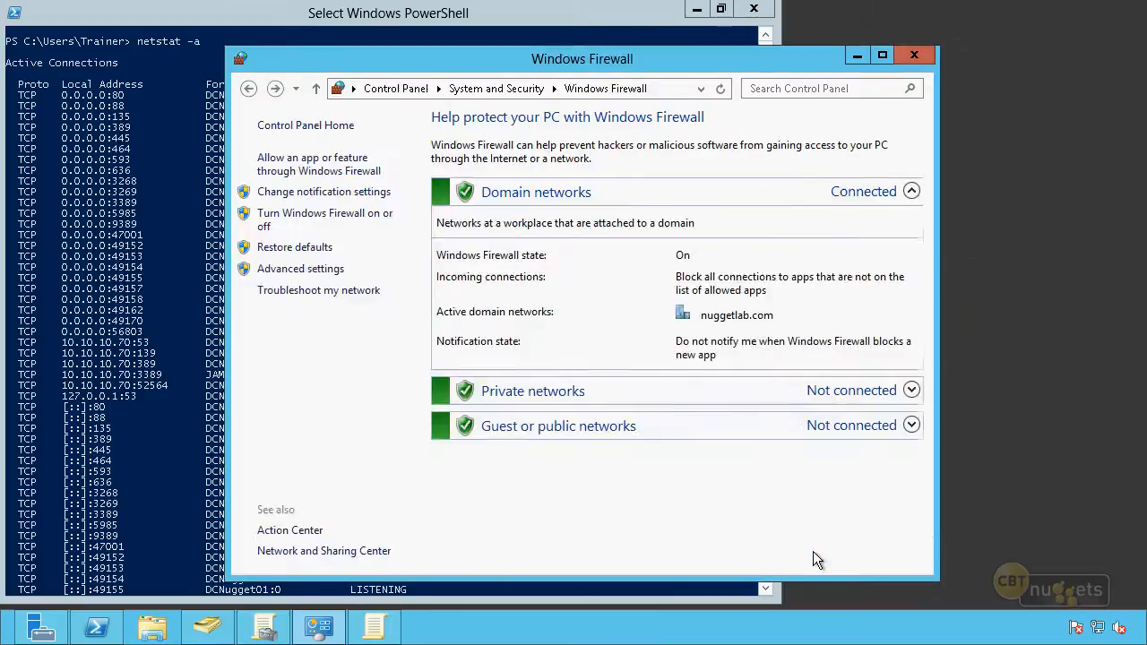
Step: Open the World Wide Web Services (HTTP Traffic-In) inbound rule's properties in Windows Firewall with Advanced Security and view its description
left_click(332, 269)
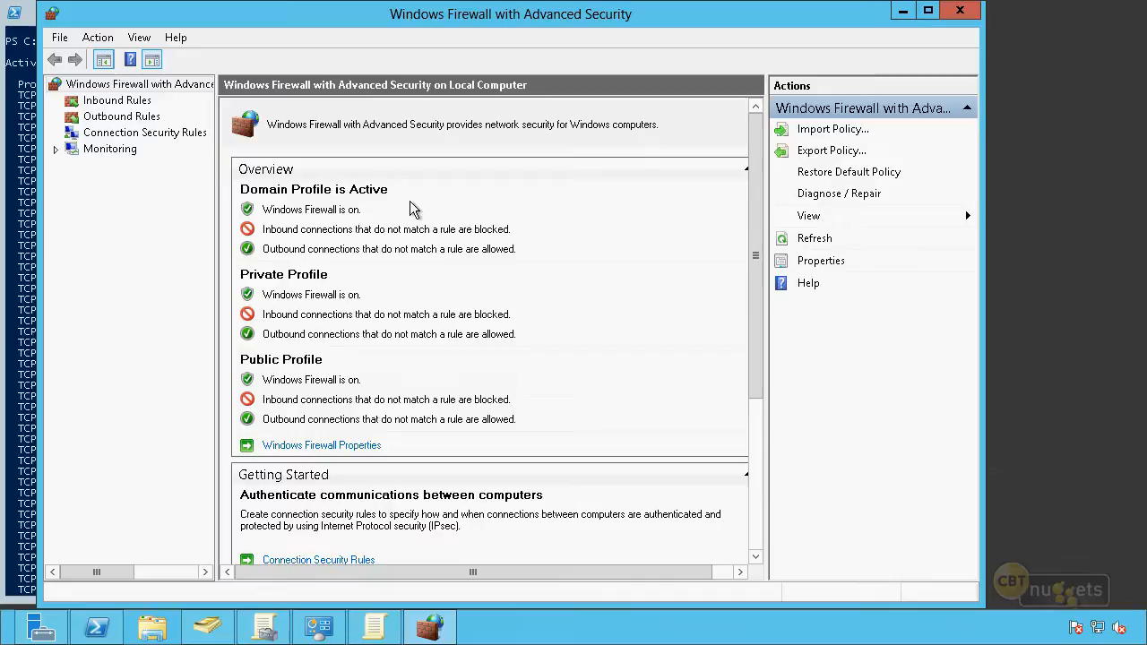
left_click(136, 104)
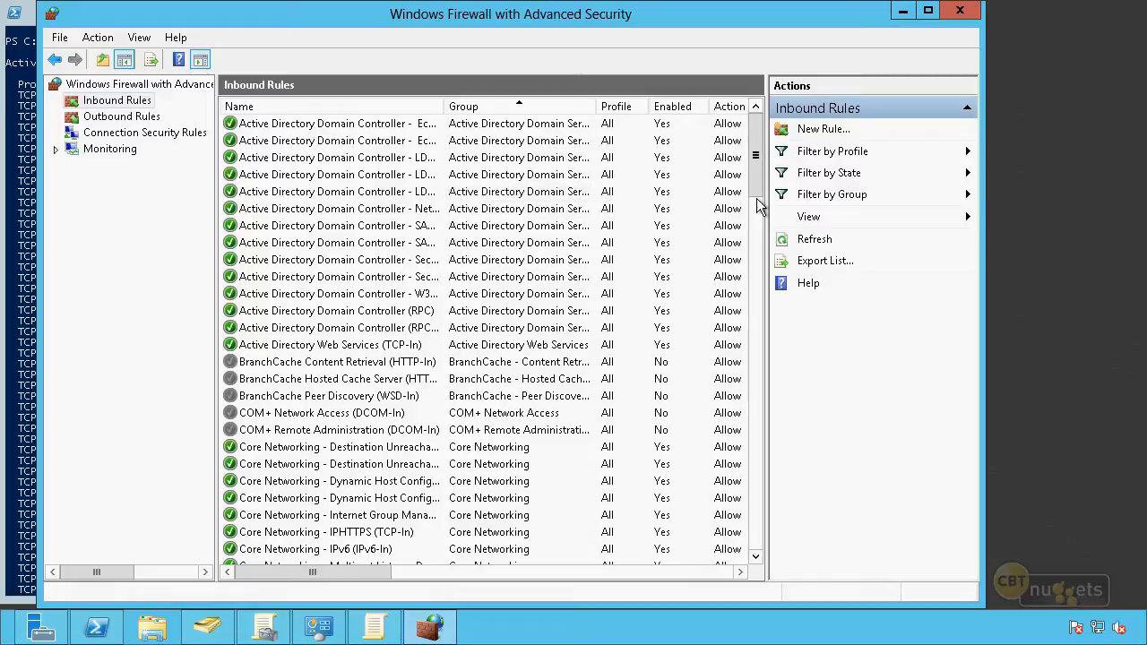
left_click_drag(755, 190, 722, 569)
left_click(327, 549)
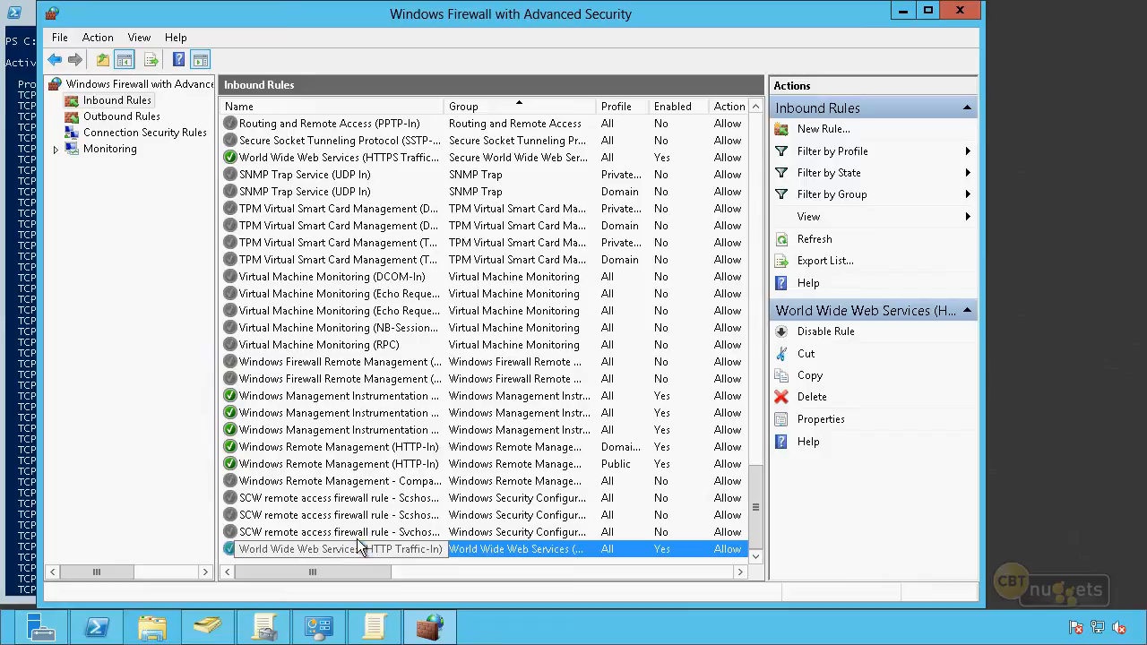
double_click(358, 548)
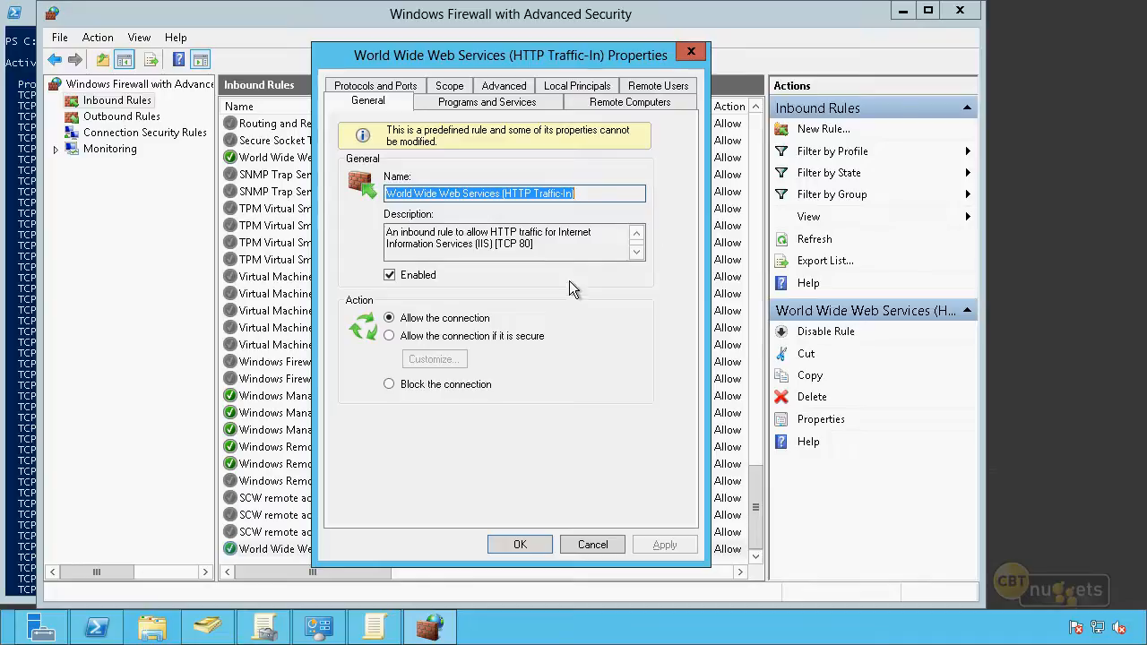
left_click(576, 244)
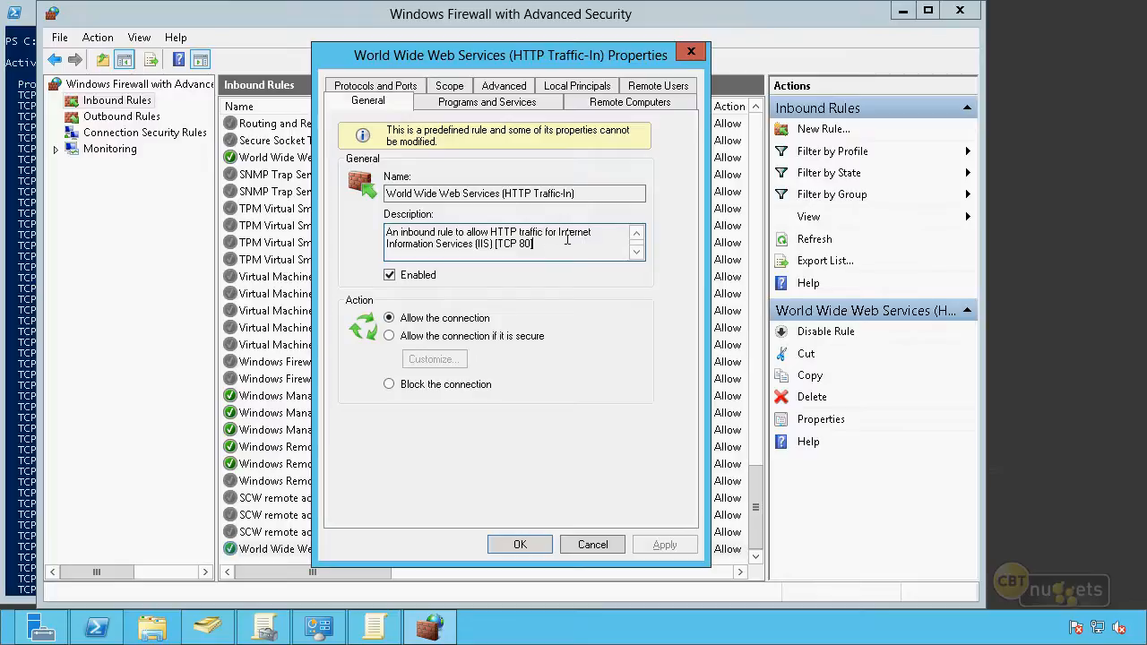
left_click(566, 237)
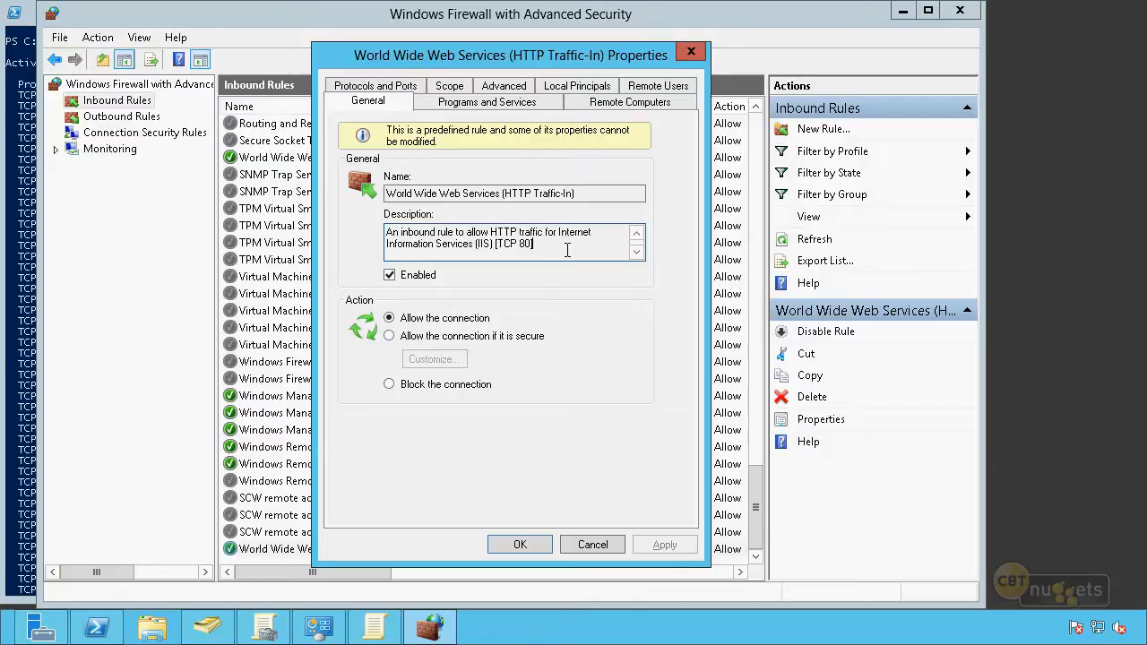
Step: Disable the World Wide Web Services (HTTP Traffic-In) rule and enable it again
left_click(395, 278)
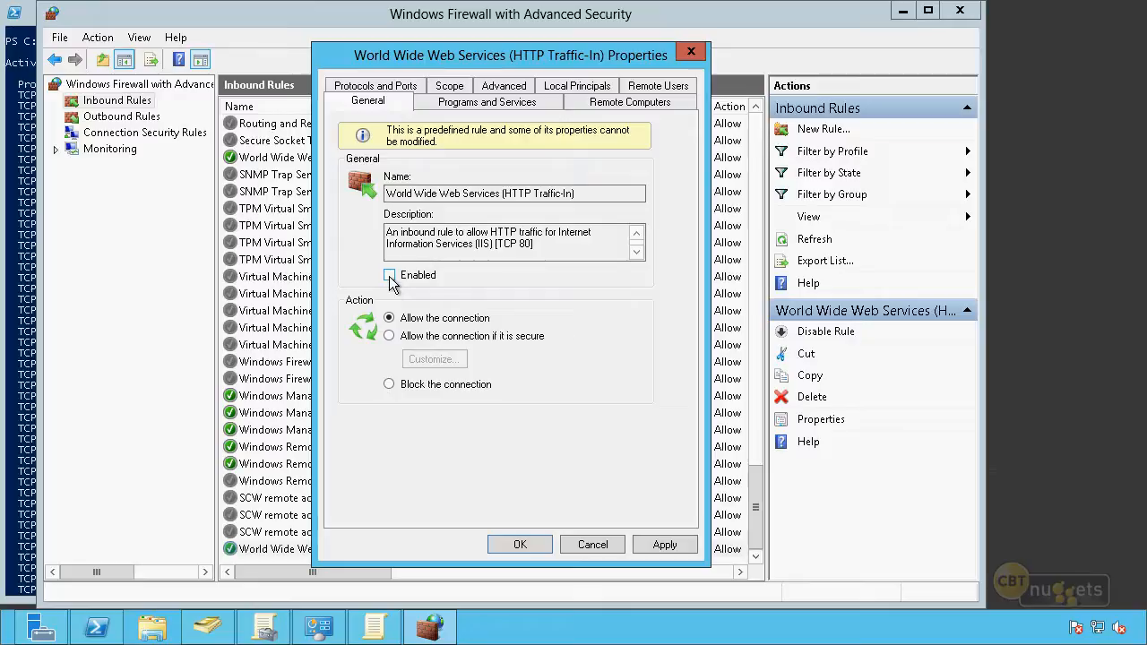
key("alt+a")
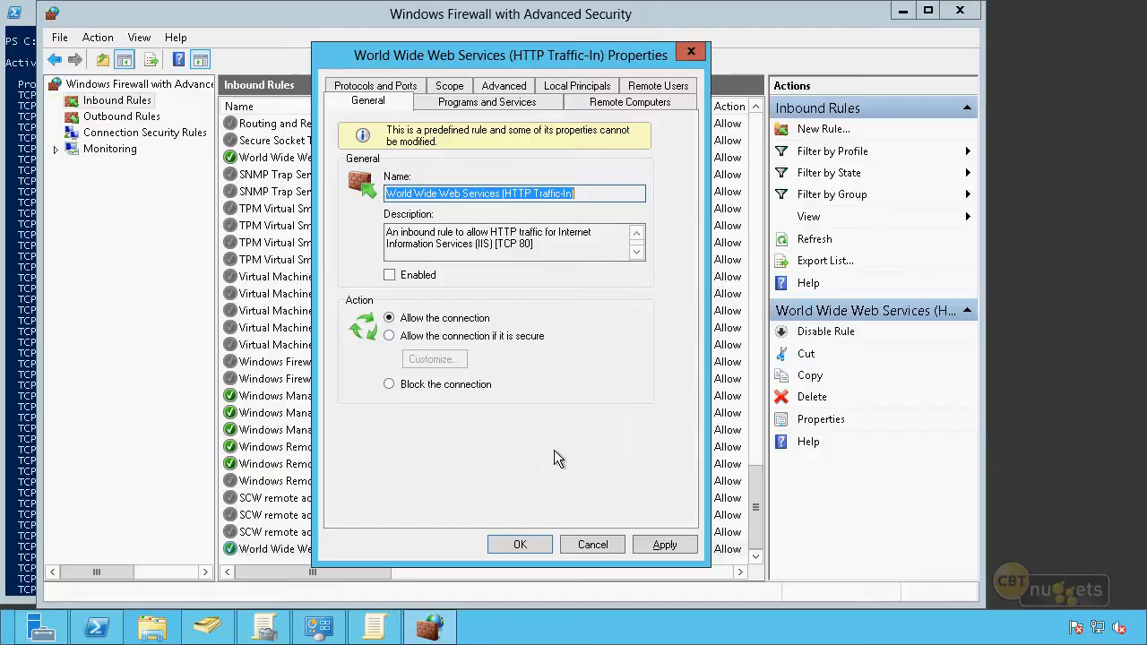
left_click(389, 275)
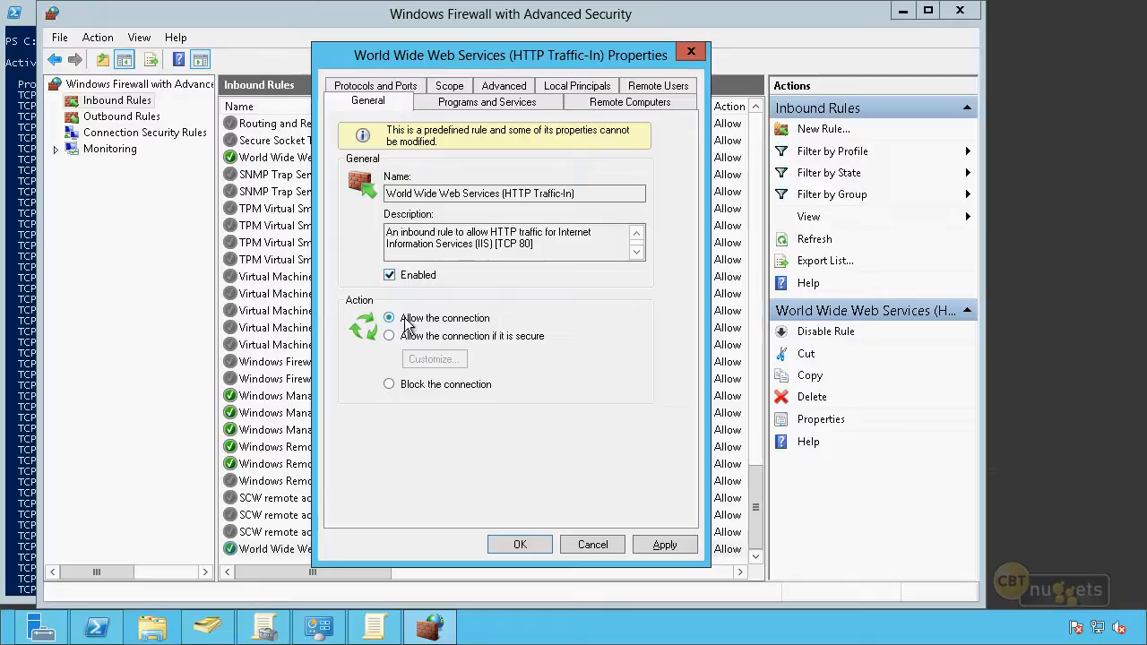
Step: Set the rule's action to allow the connection if it is secure, and try Override block rules in its customization without saving it
left_click(390, 337)
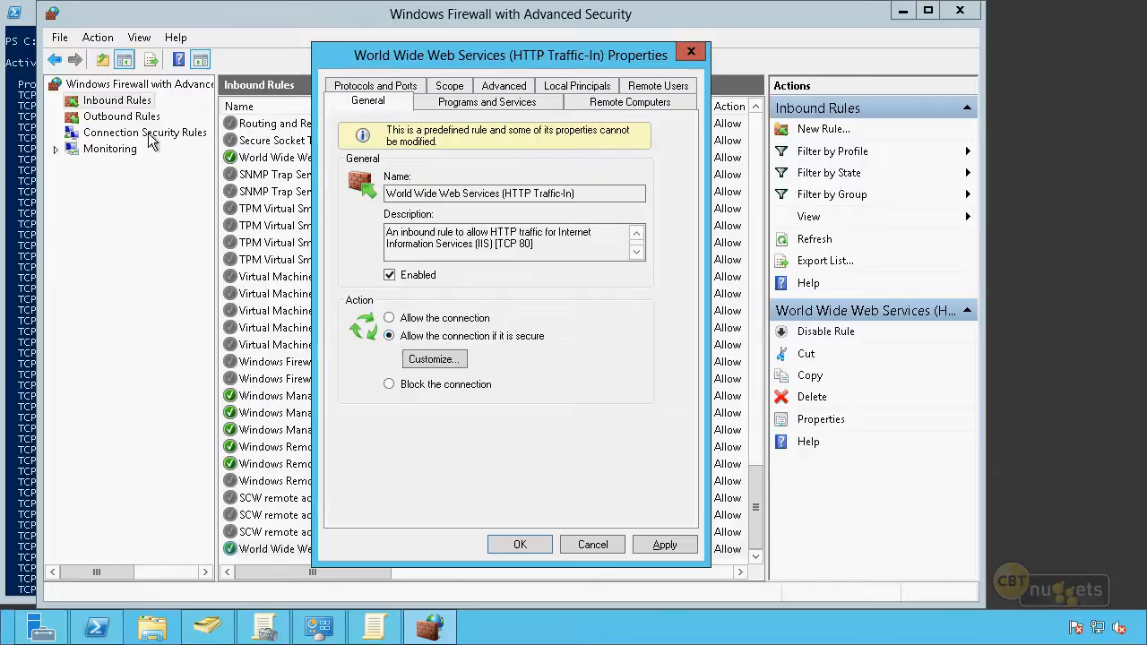
left_click(423, 362)
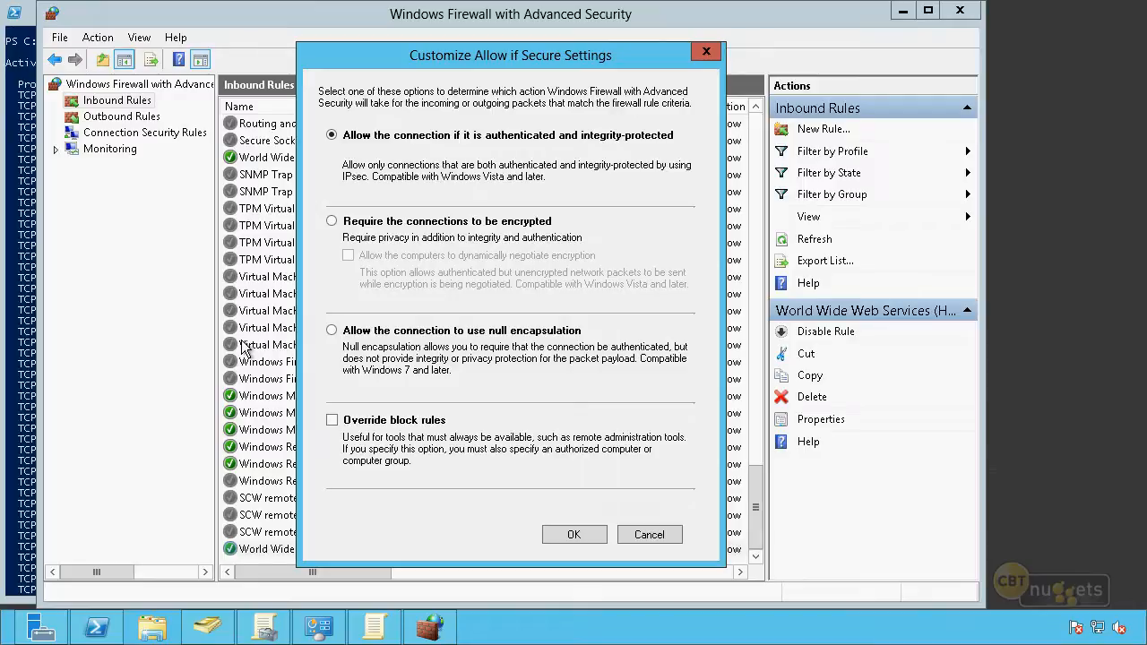
left_click(332, 421)
left_click(655, 537)
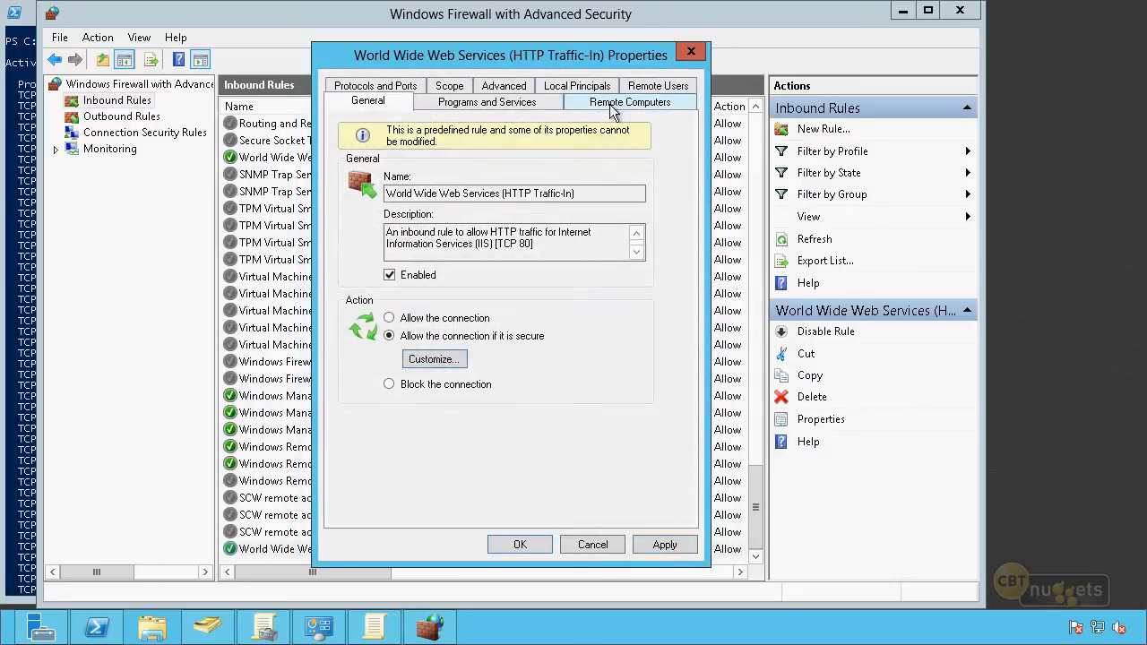
Step: Set the HTTP Traffic-In rule's action back to allow the connection and view the programs and services it applies to
left_click(395, 390)
left_click(390, 319)
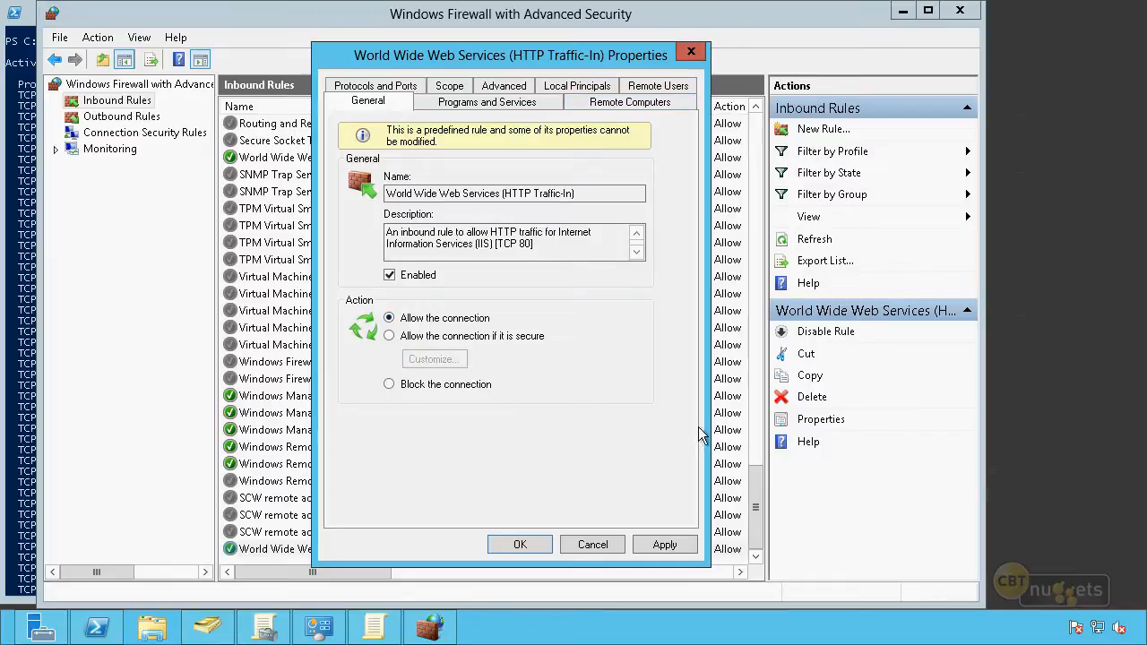
left_click(493, 106)
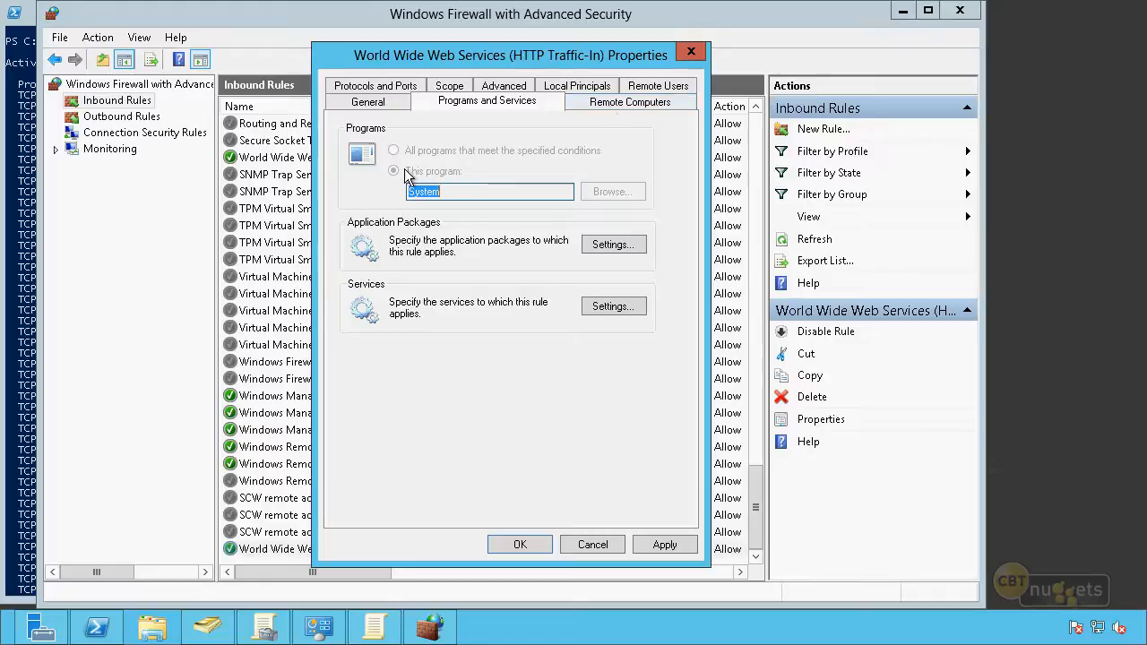
Step: Try to restrict the rule to connections from specified authorized computers only
left_click(599, 106)
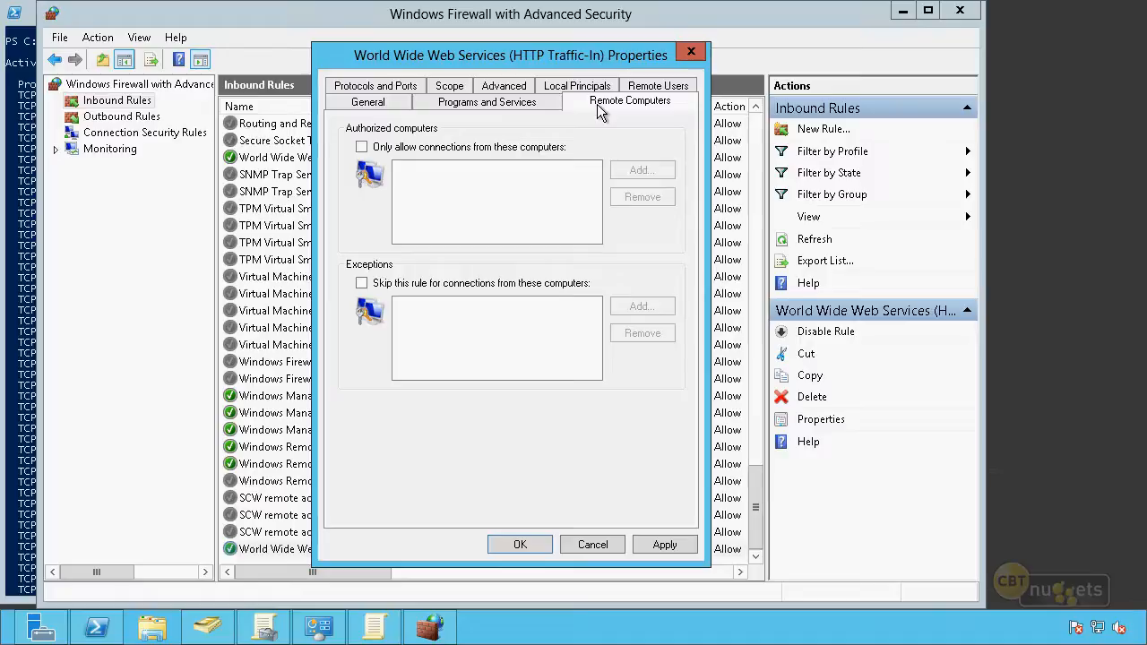
left_click(361, 147)
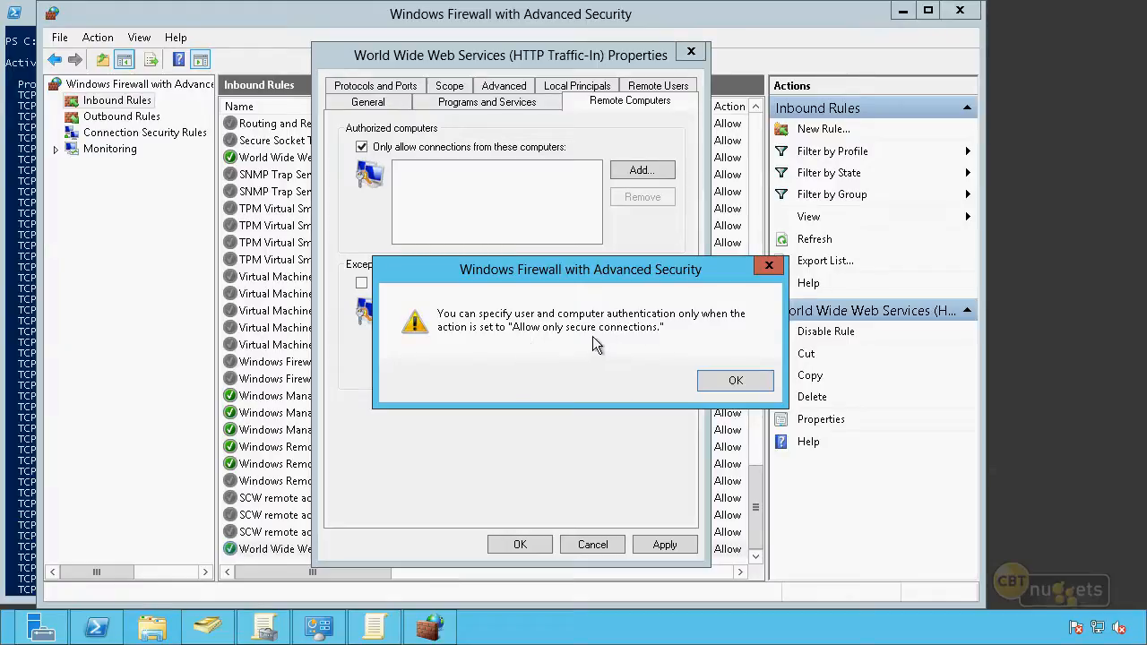
left_click(735, 382)
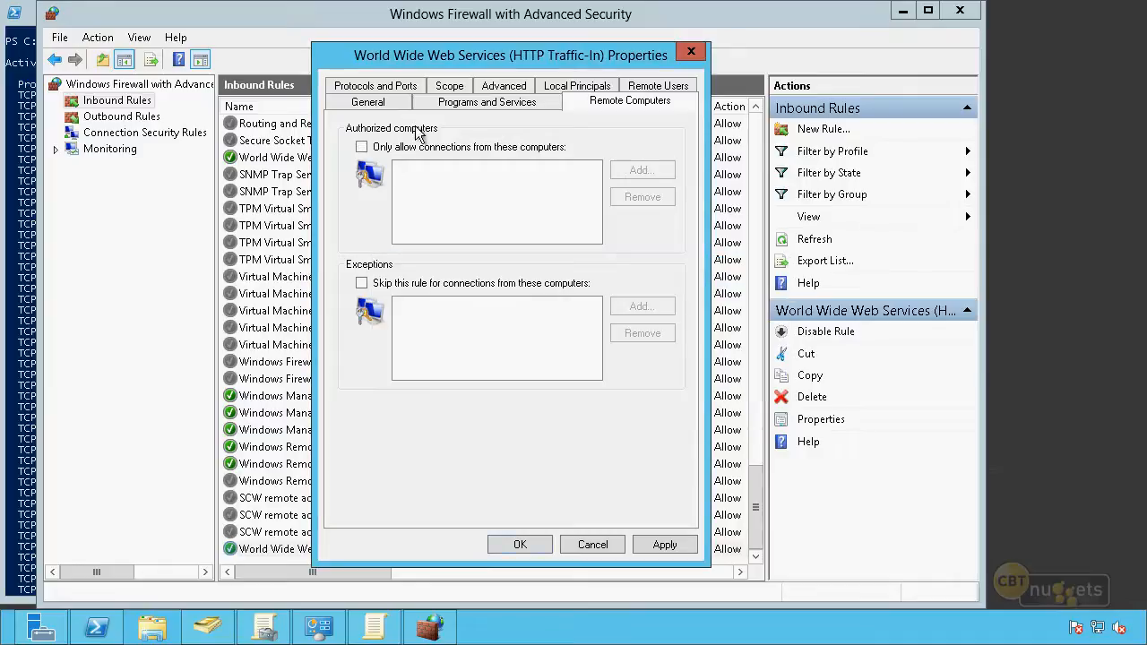
Step: Switch the rule's action to allow the connection if it is secure, and return it to allow the connection
left_click(367, 103)
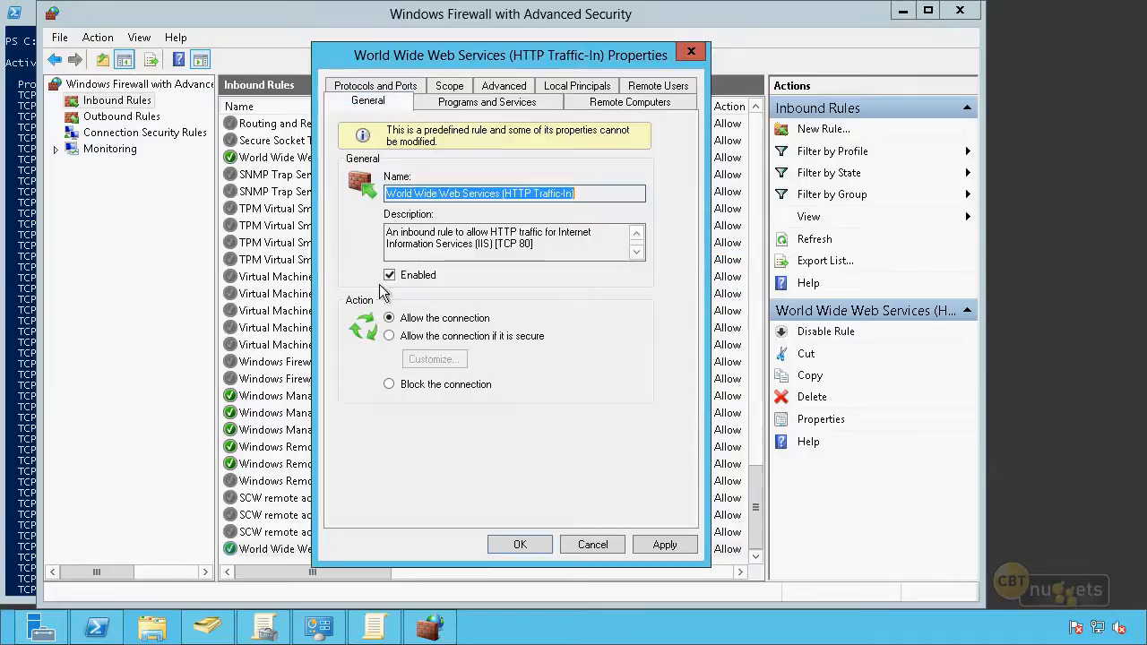
left_click(388, 336)
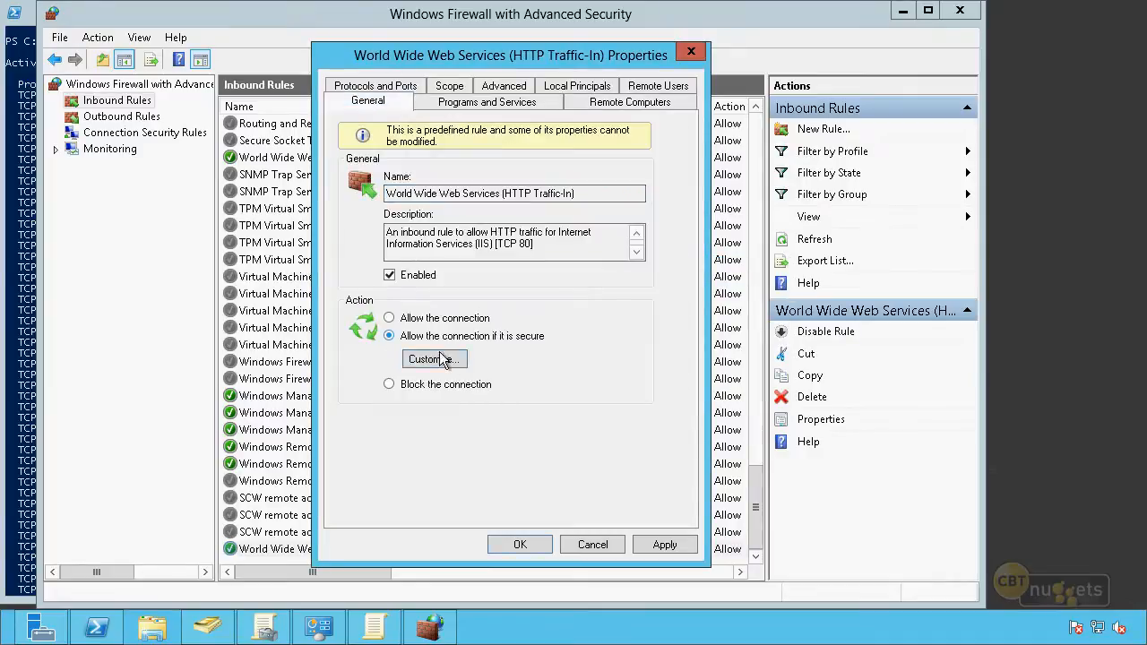
left_click(389, 318)
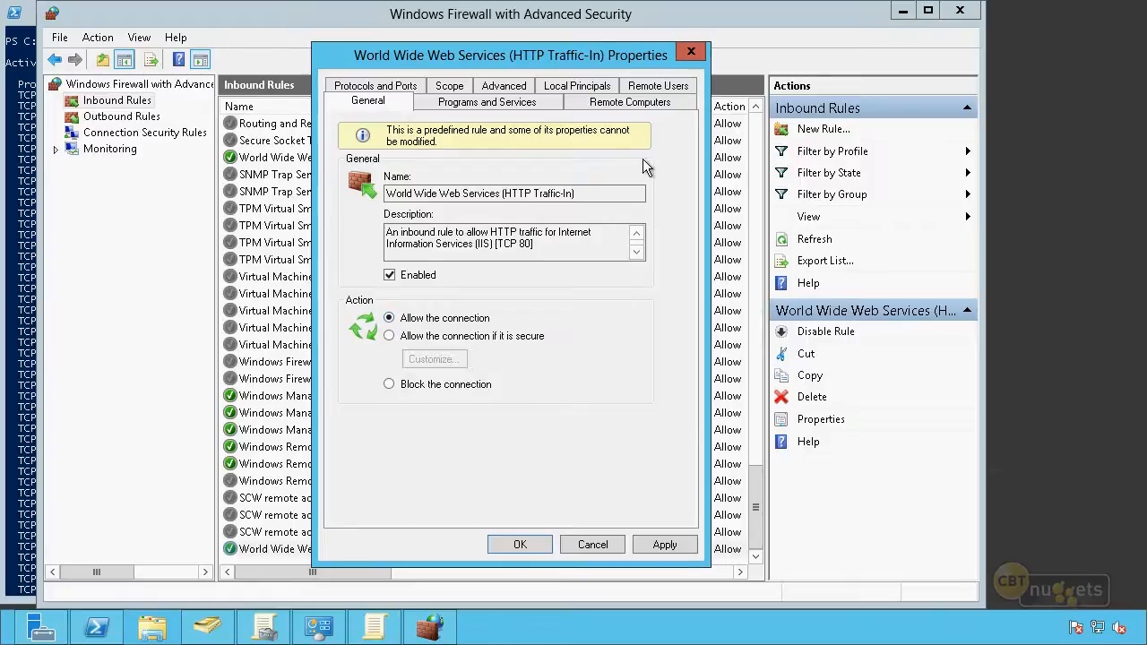
Step: View the rule's restriction options for remote computers, remote users and local principals
left_click(631, 103)
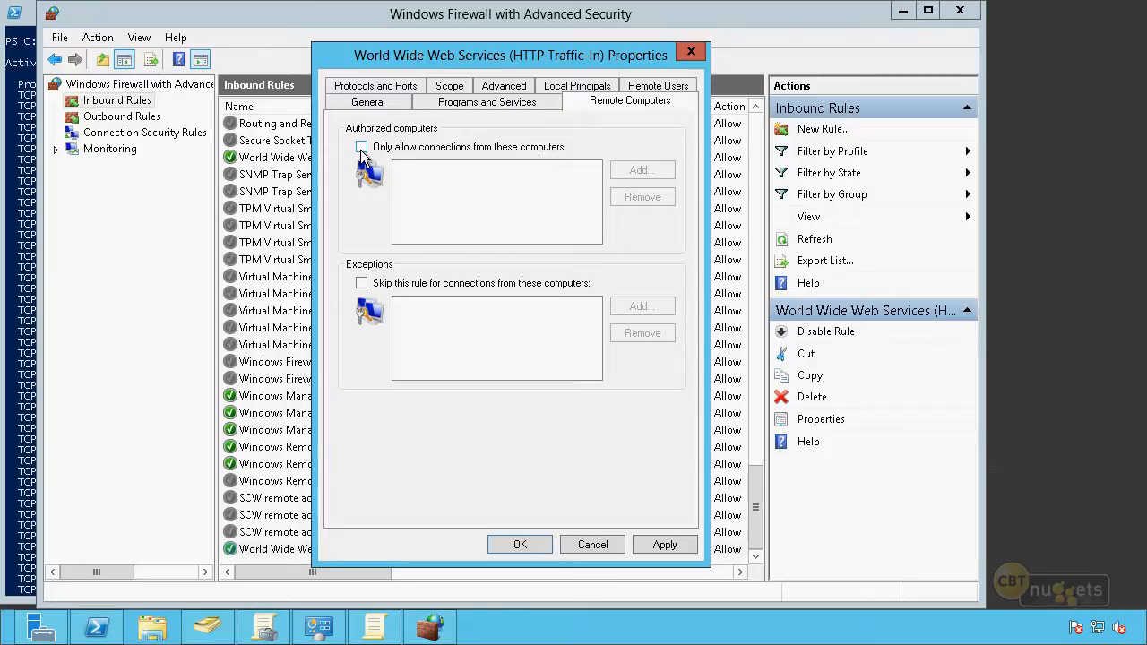
left_click(674, 86)
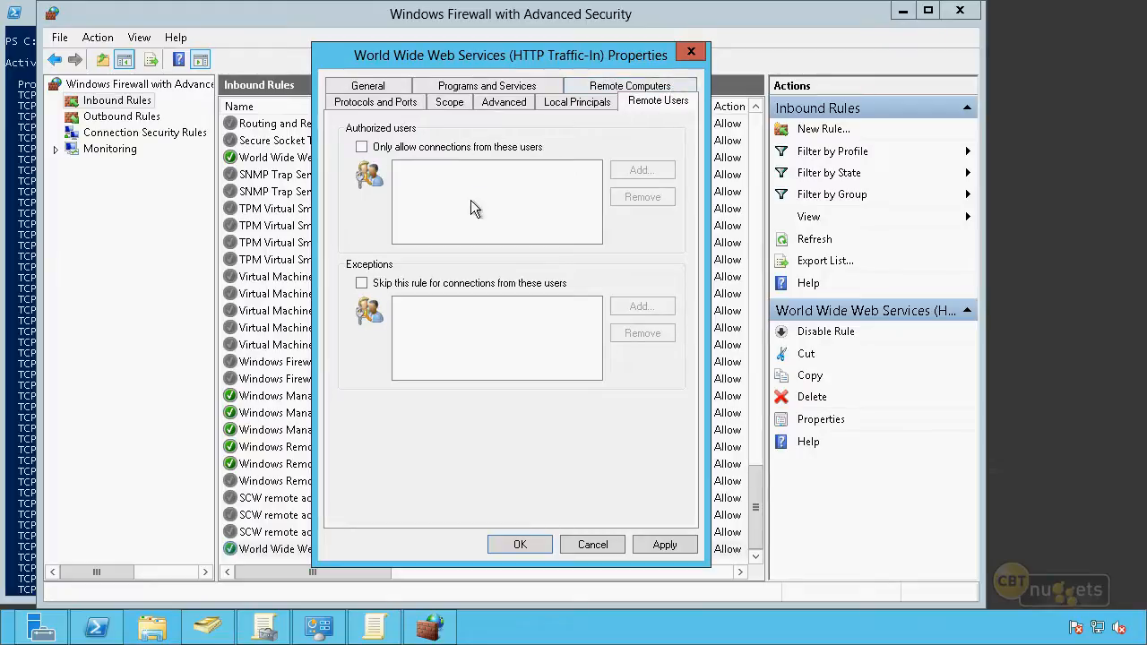
left_click(570, 102)
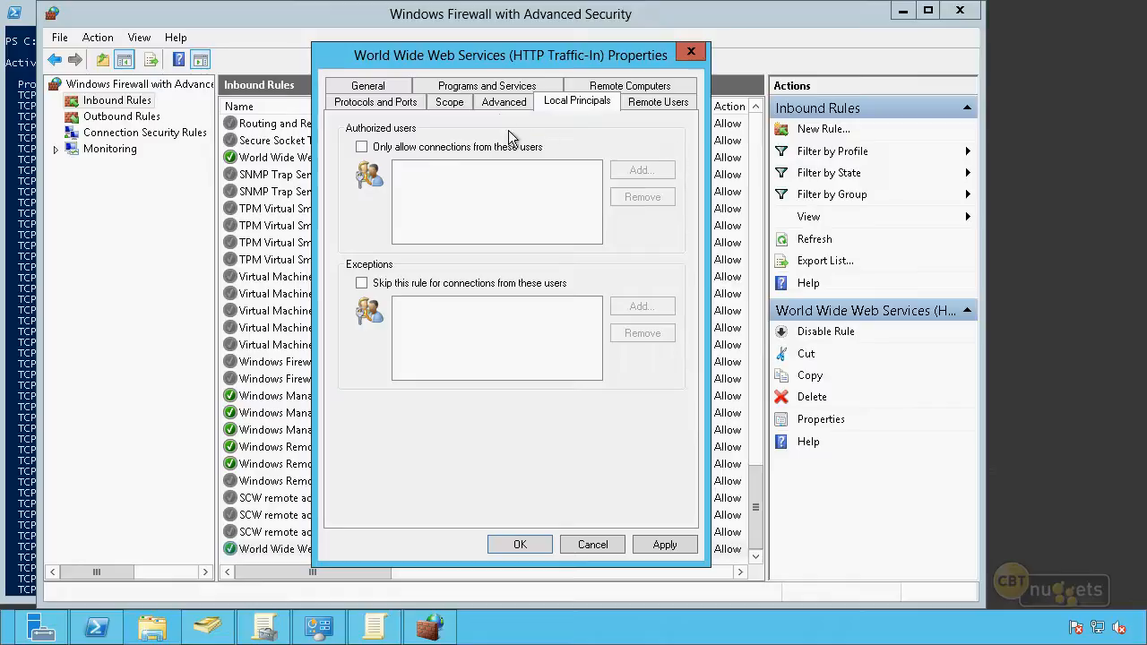
Step: Try limiting the rule's local IP scope to specific addresses without adding any, and return it to Any IP address
left_click(417, 103)
left_click(443, 104)
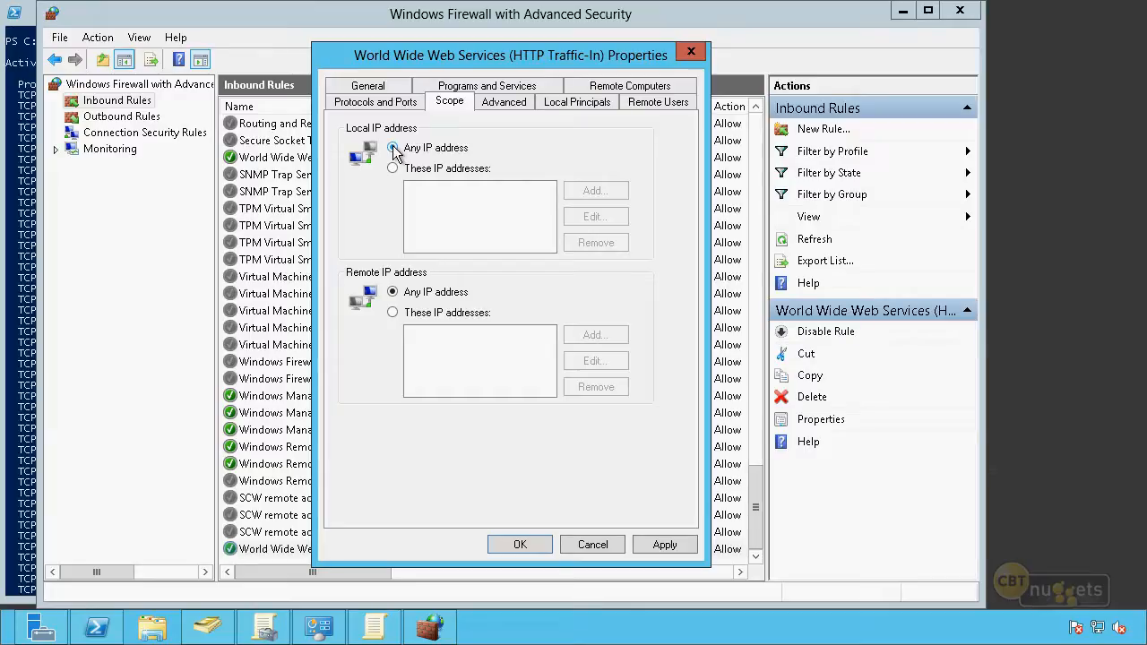
left_click(392, 169)
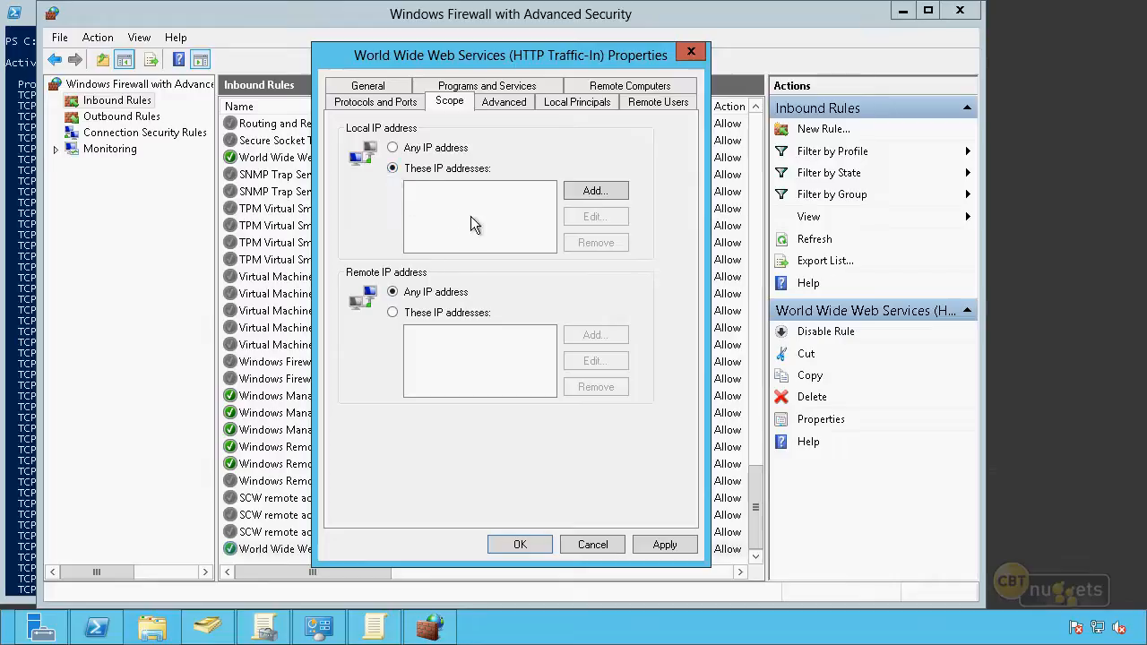
left_click(593, 191)
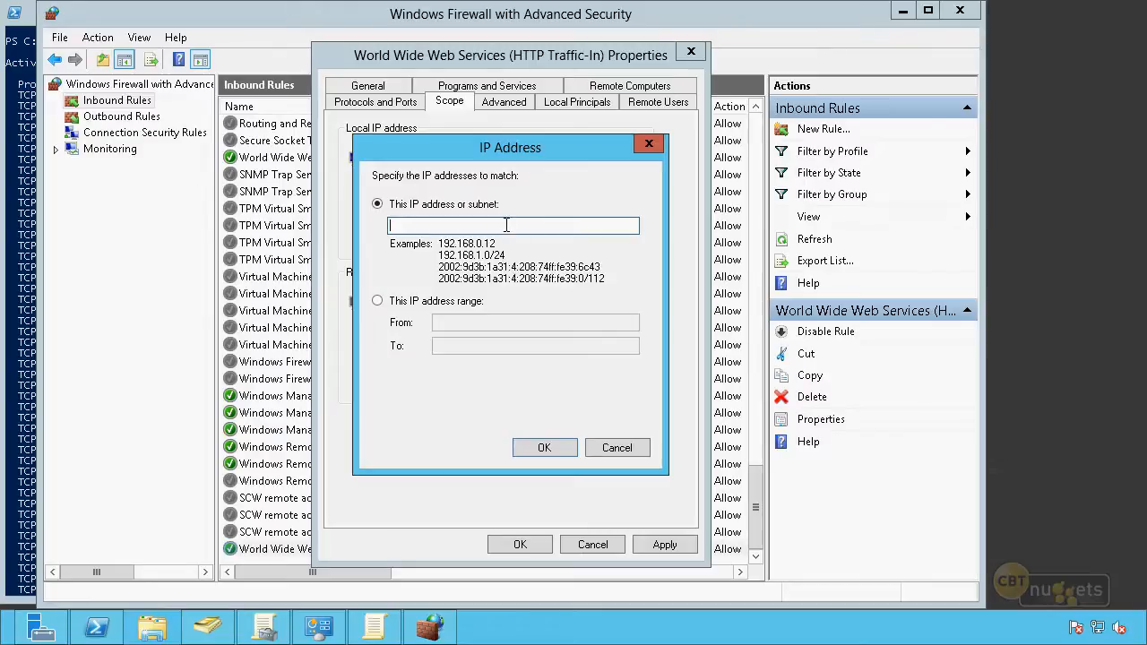
left_click(626, 449)
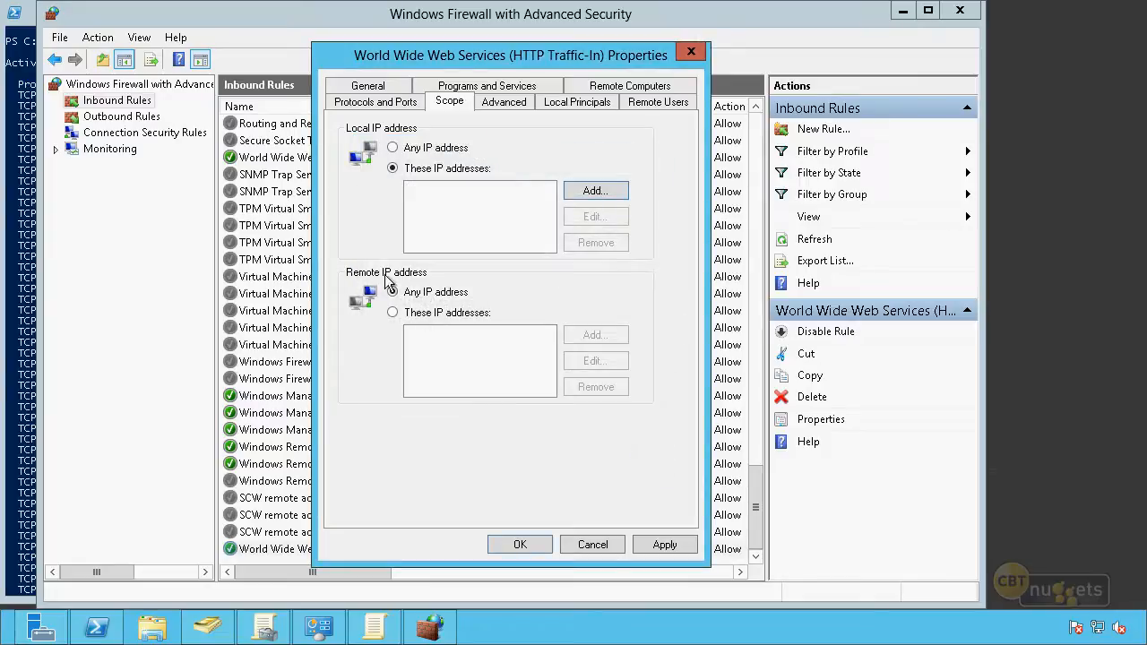
left_click(394, 105)
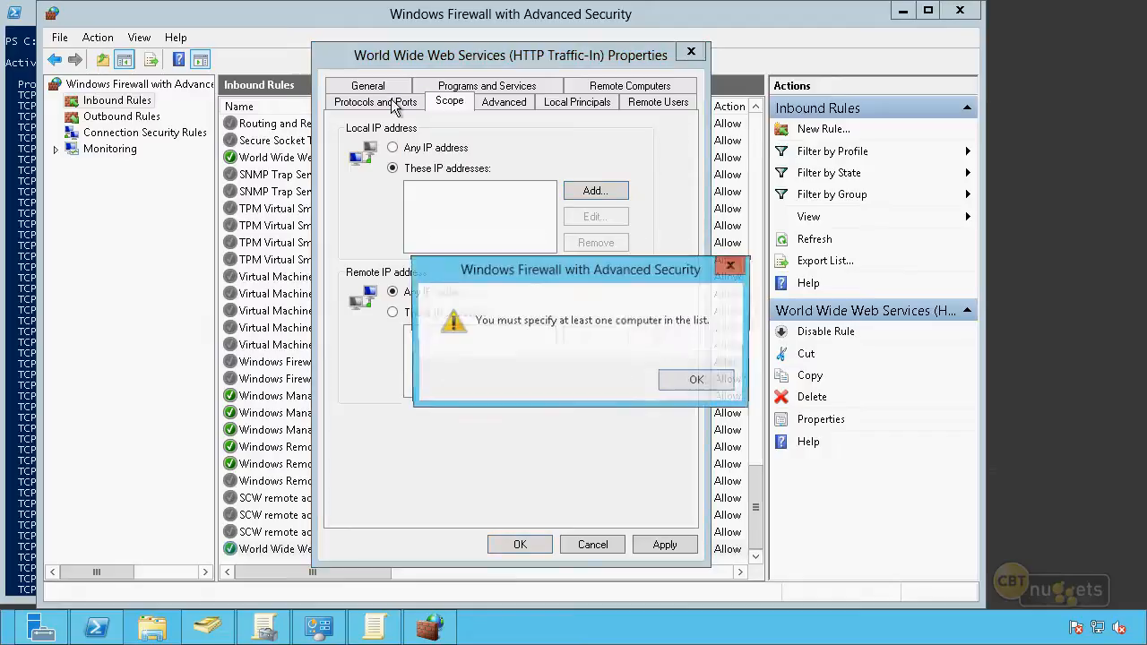
left_click(708, 382)
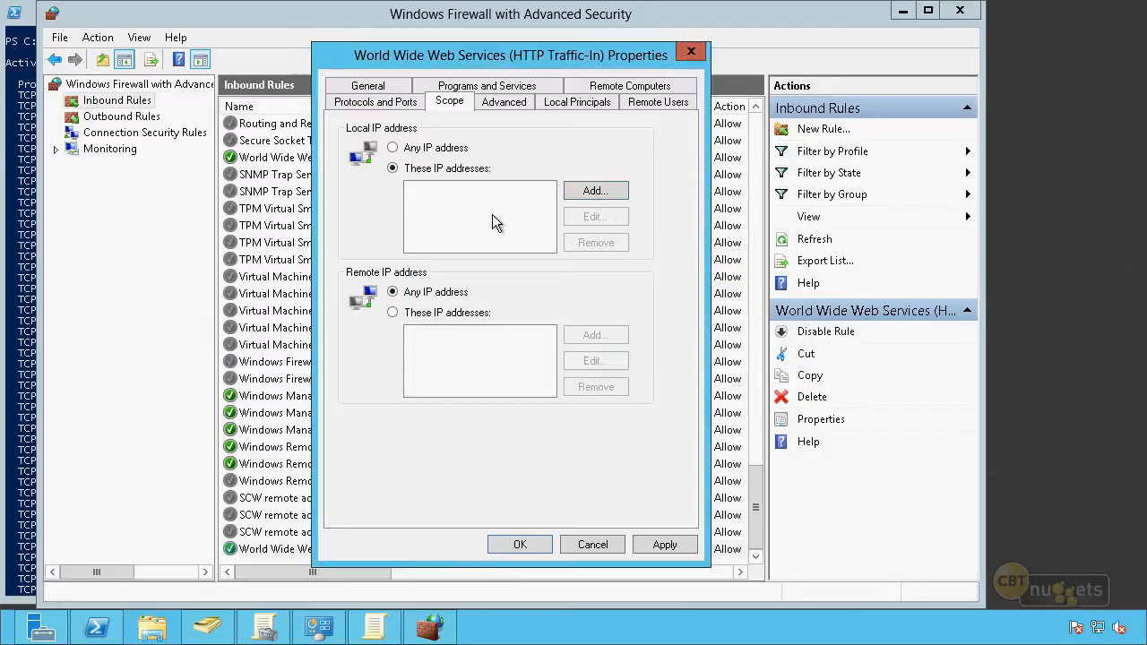
left_click(394, 148)
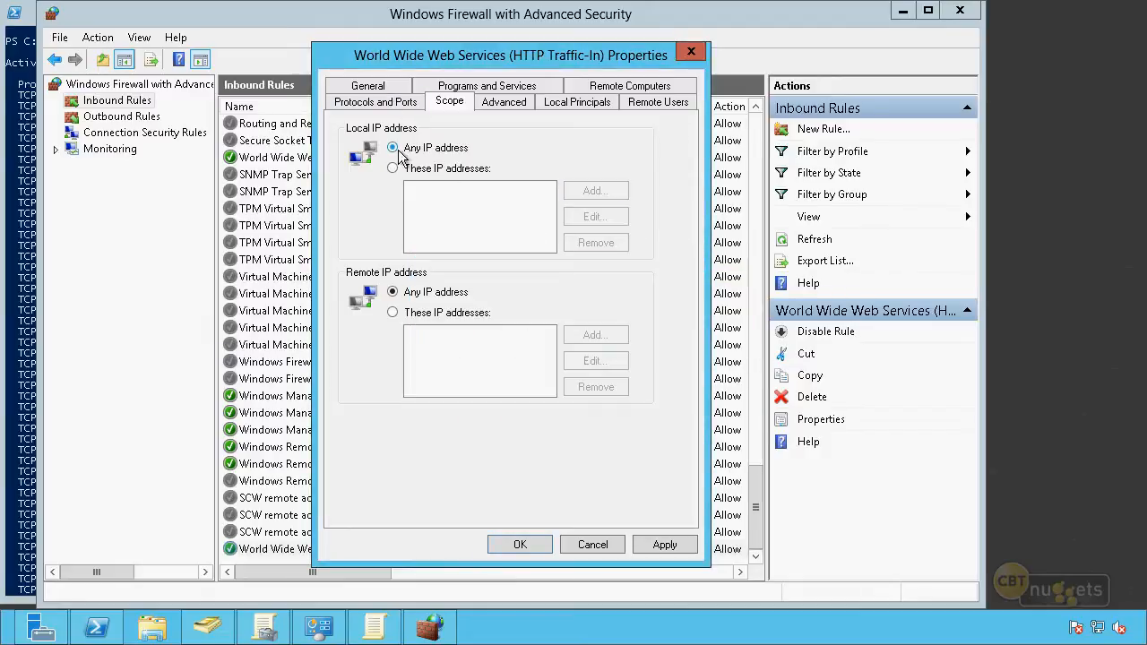
Step: View the rule's protocol and port settings and close its properties without saving
left_click(373, 102)
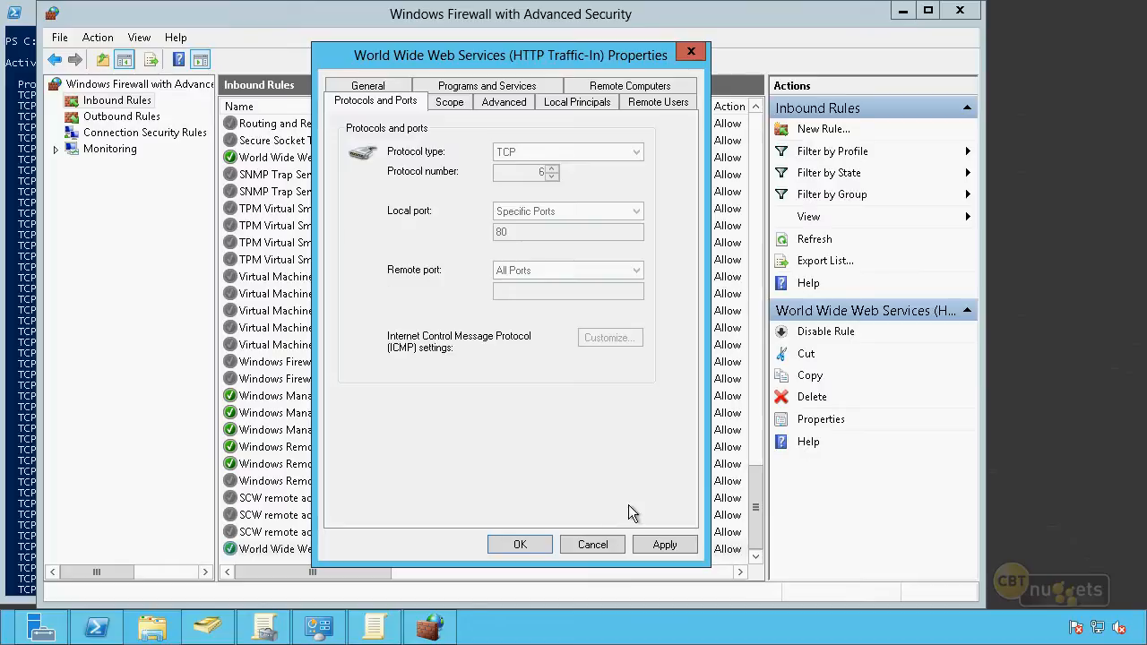
left_click(593, 546)
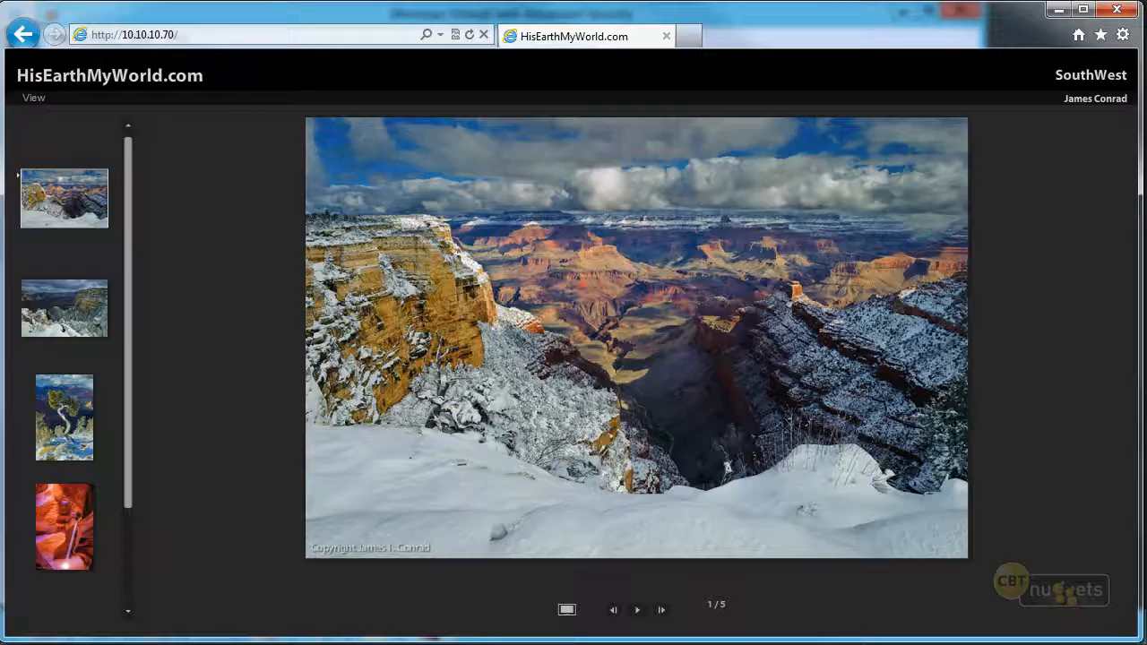
left_click(192, 33)
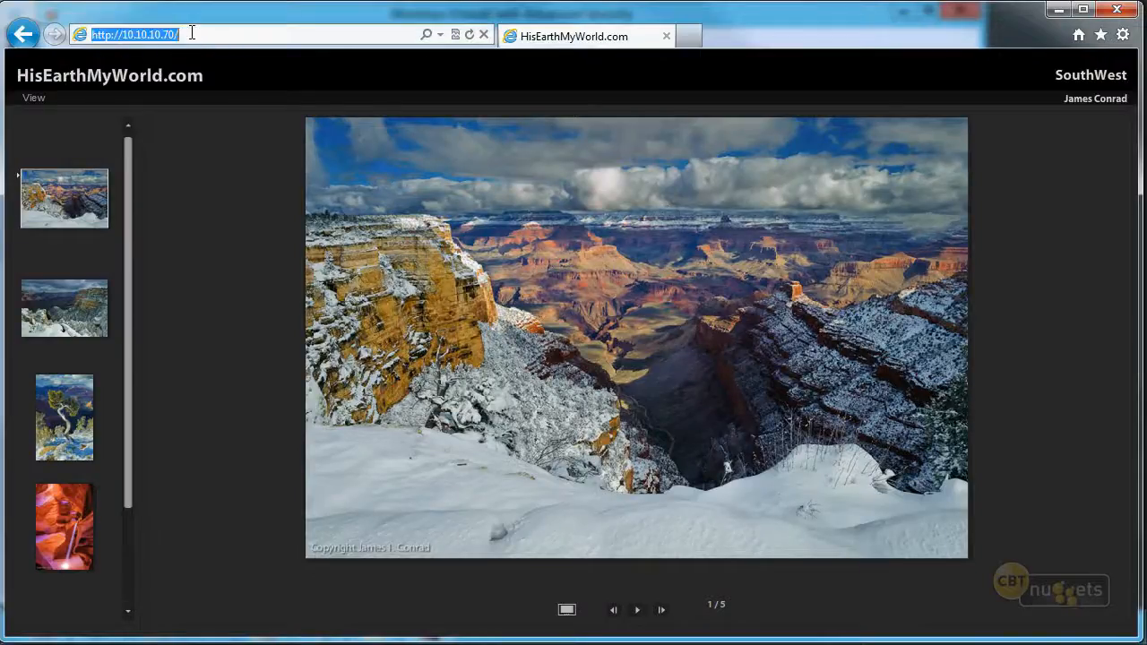
left_click(180, 154)
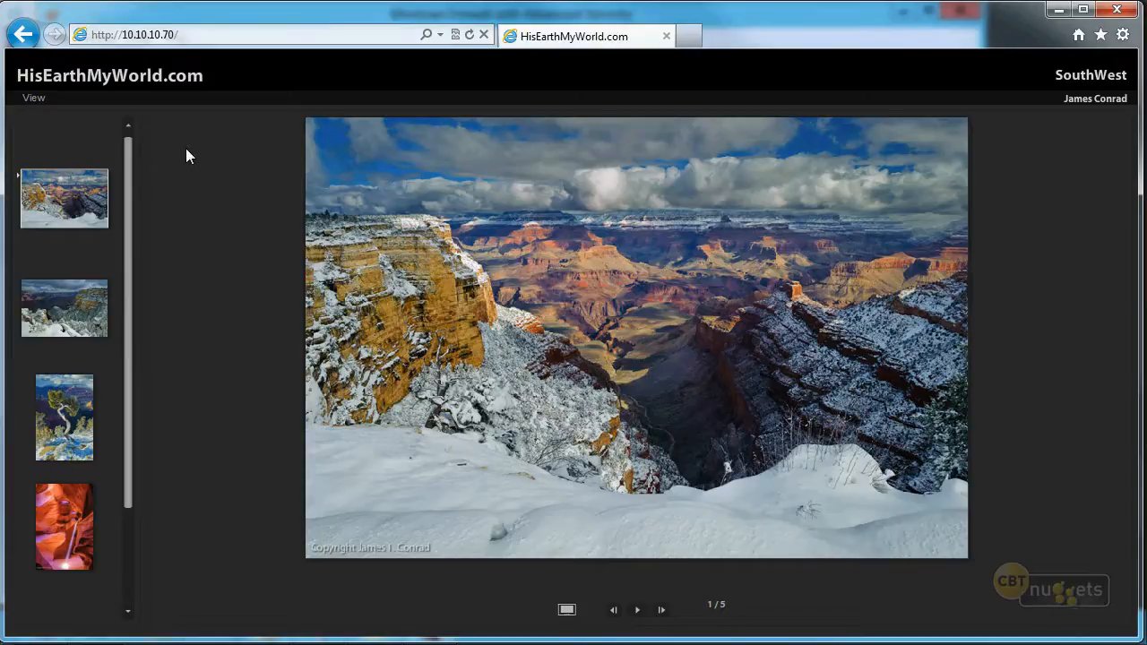
left_click(661, 610)
left_click(661, 613)
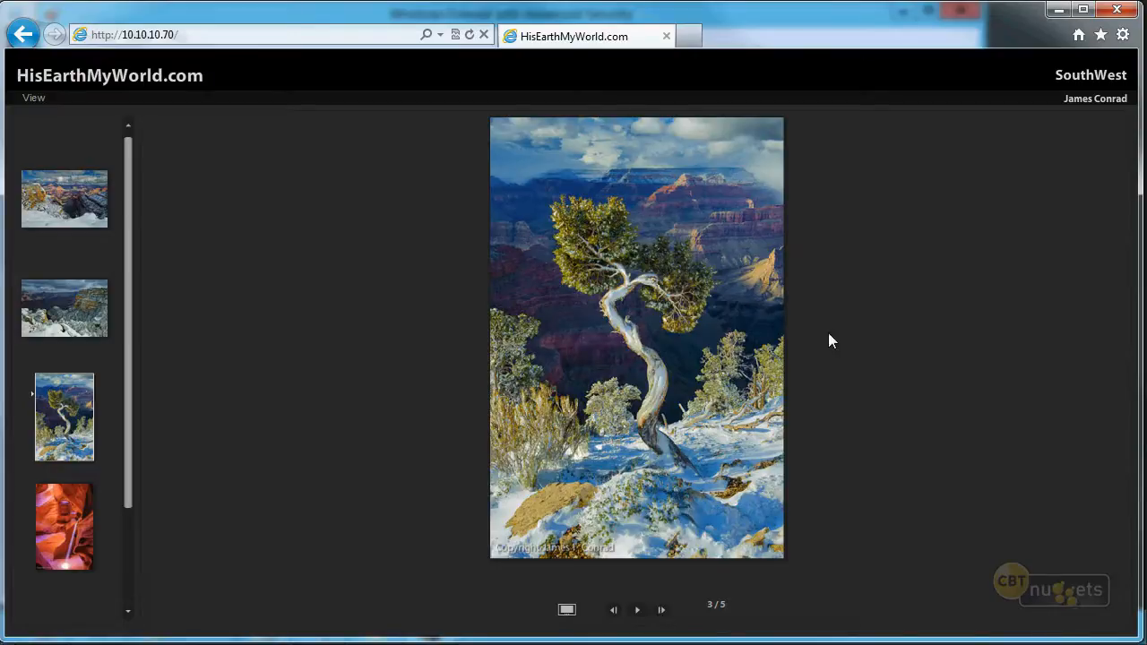
left_click(662, 610)
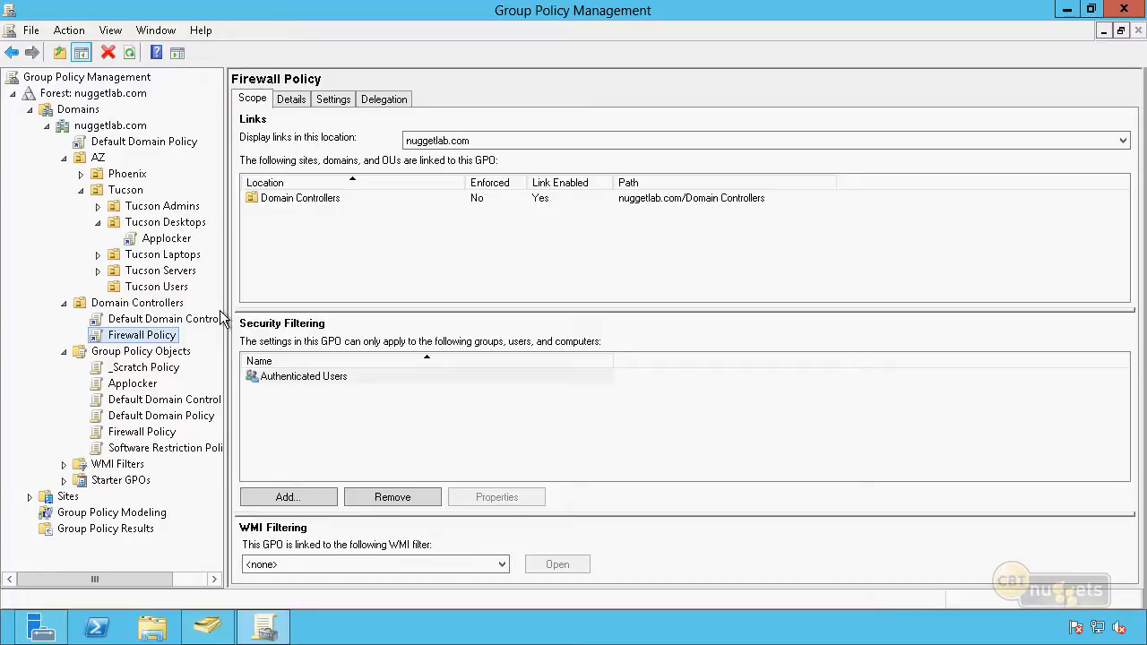
Step: In Group Policy Management, open the Firewall Policy linked to Domain Controllers for editing and maximize the editor
left_click(376, 343)
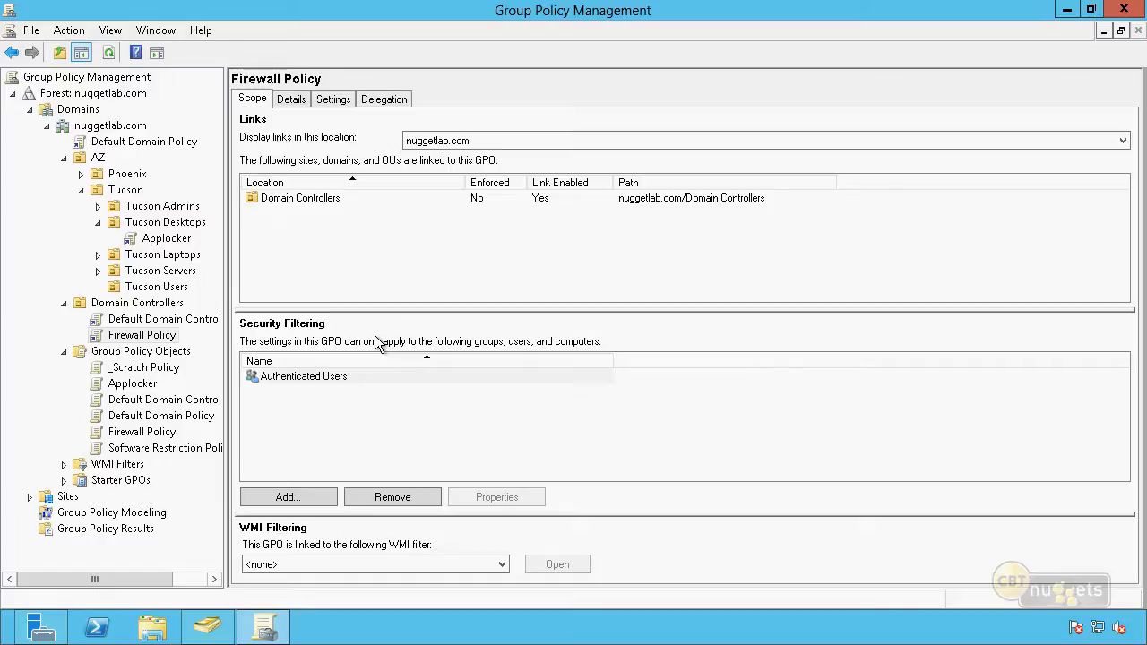
left_click(162, 337)
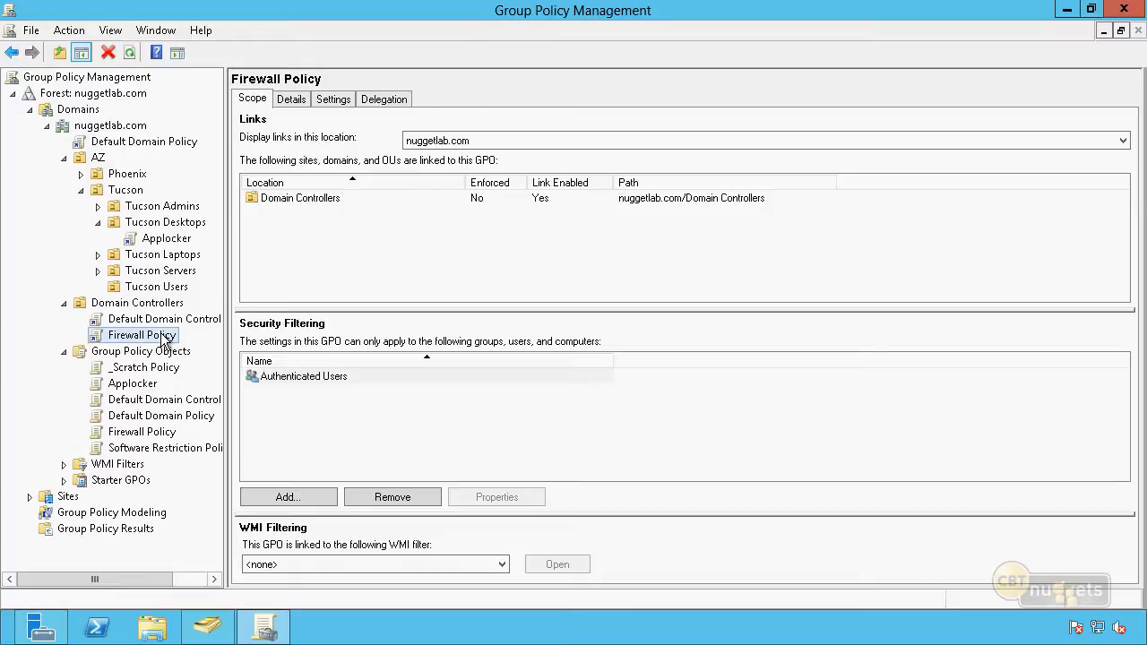
right_click(162, 335)
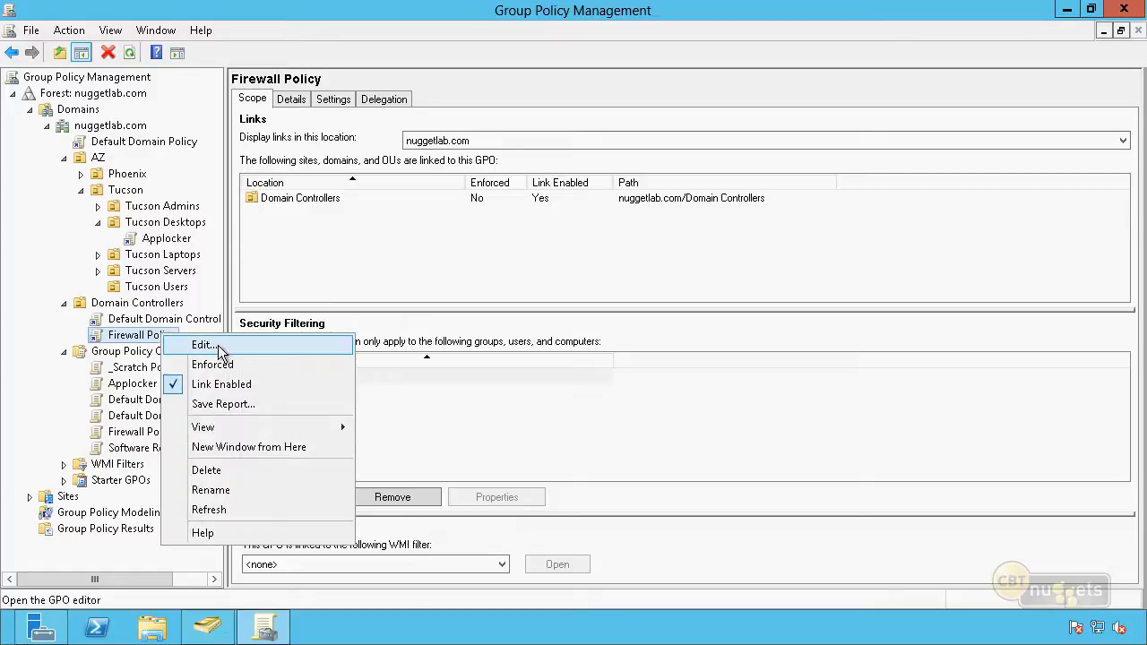
left_click(204, 345)
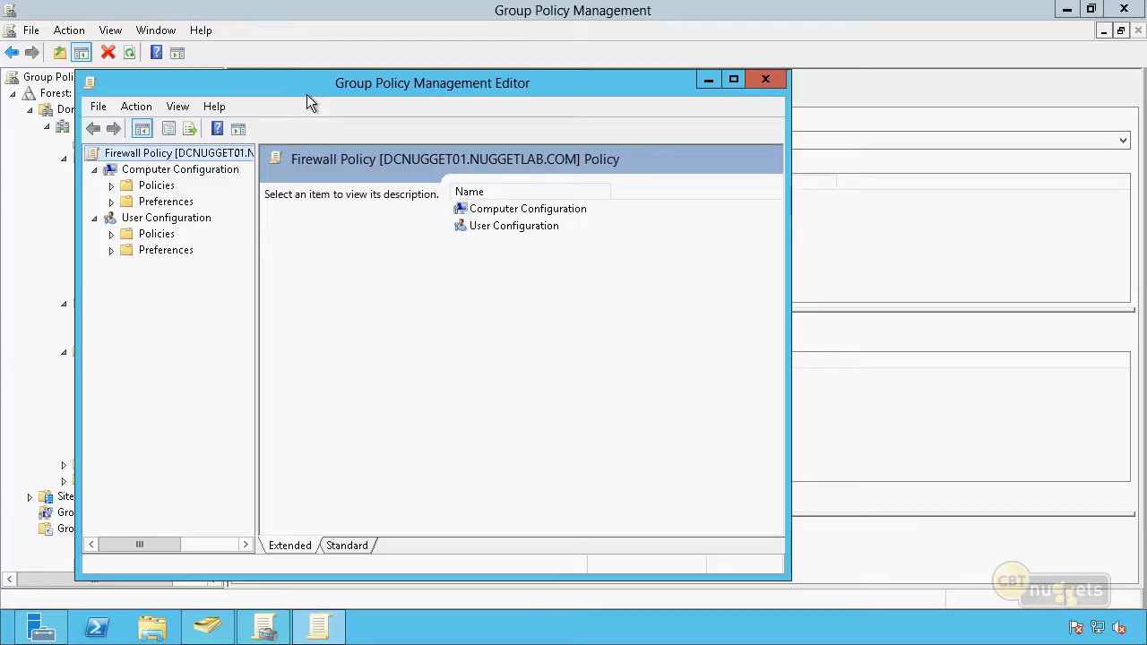
double_click(307, 94)
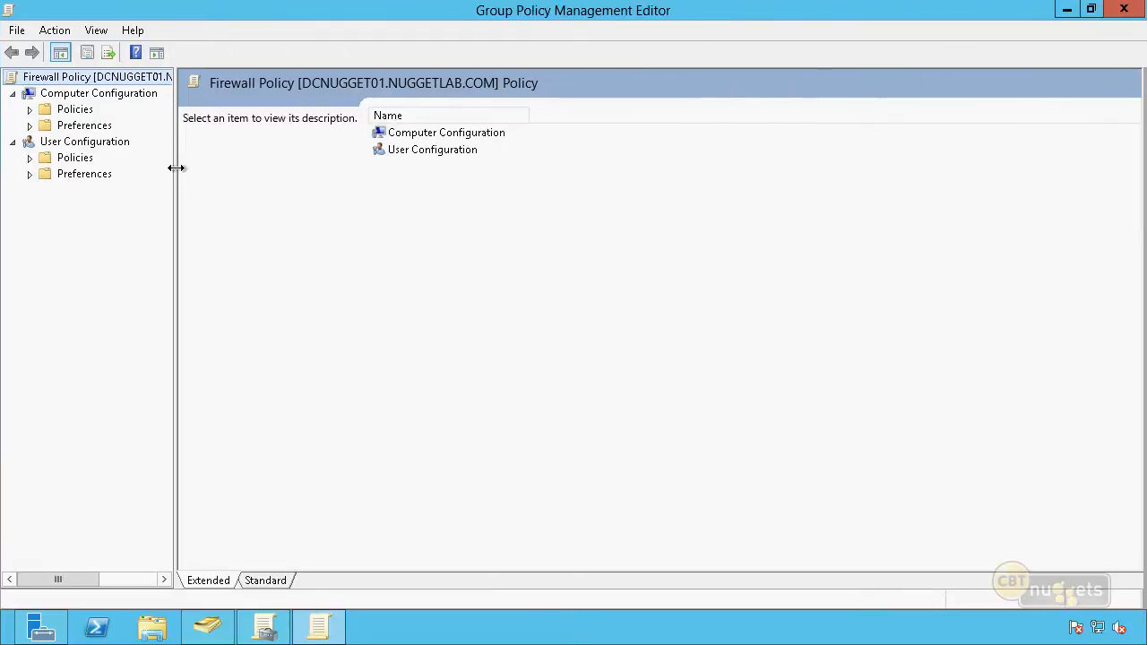
Step: Open Windows Firewall with Advanced Security under Security Settings in the Firewall Policy's Computer Configuration, widening the tree for readability
left_click_drag(176, 168, 295, 200)
left_click(30, 110)
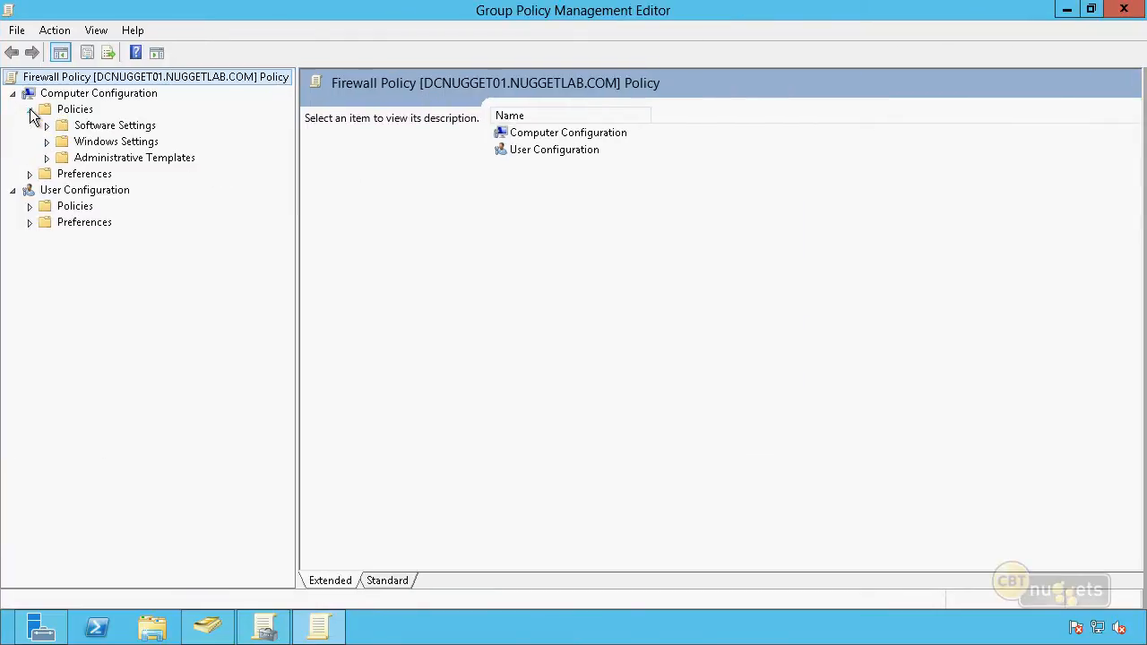
left_click(47, 143)
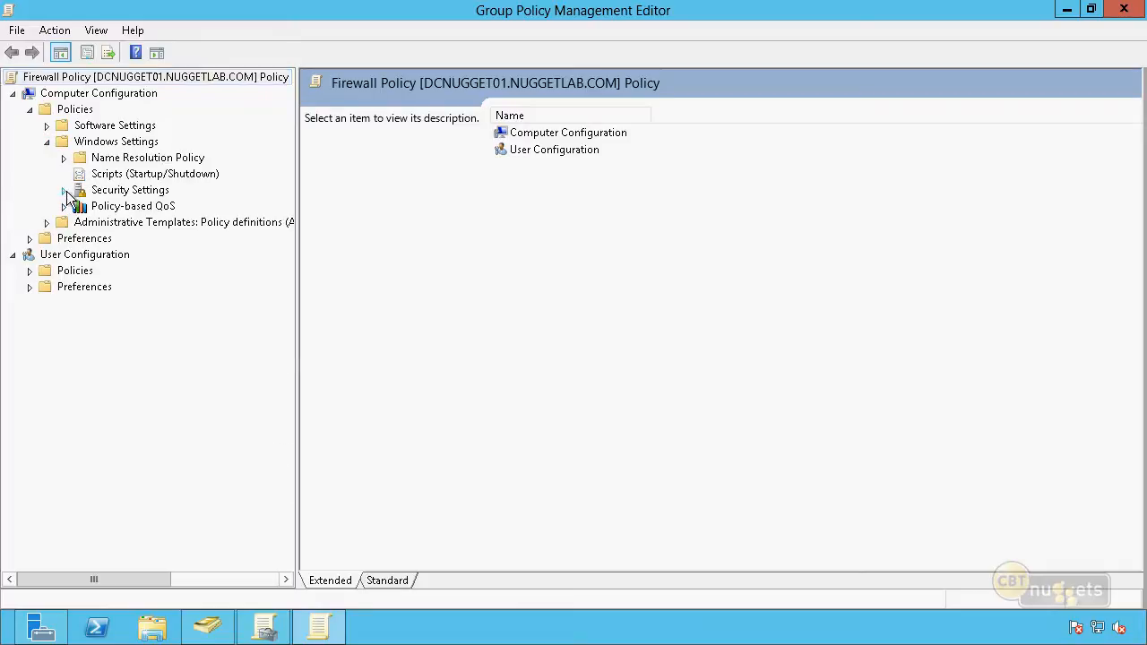
left_click(64, 190)
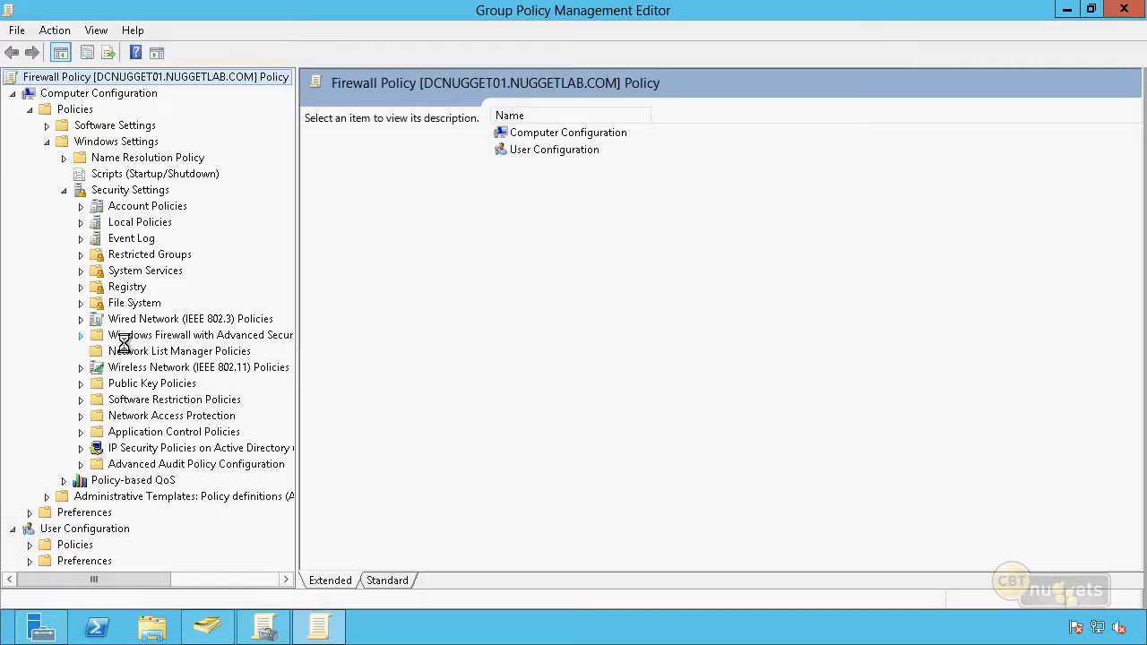
left_click(97, 352)
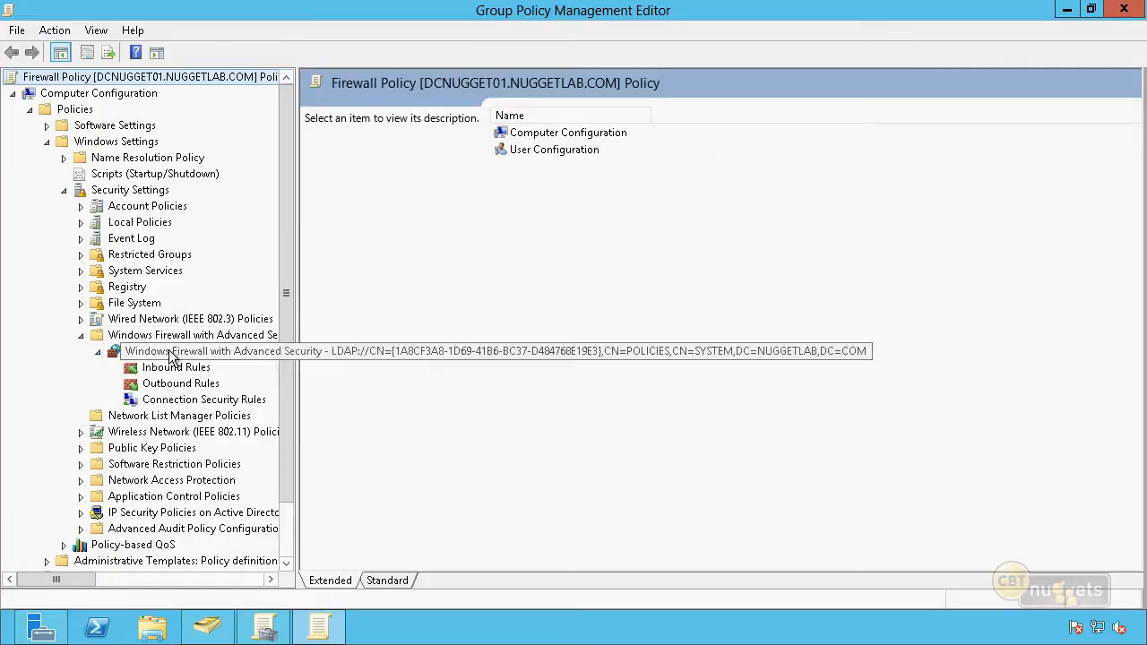
left_click(170, 354)
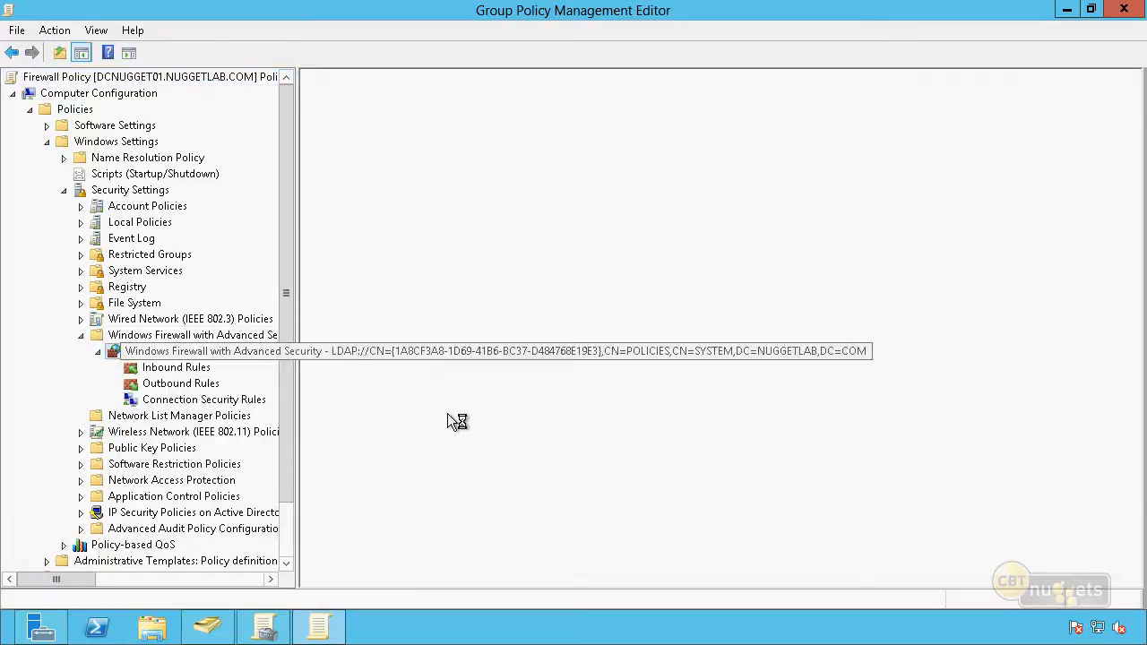
Step: Open the policy's Windows Firewall properties and review the Private and Public Profile settings before returning to the Domain Profile
right_click(239, 352)
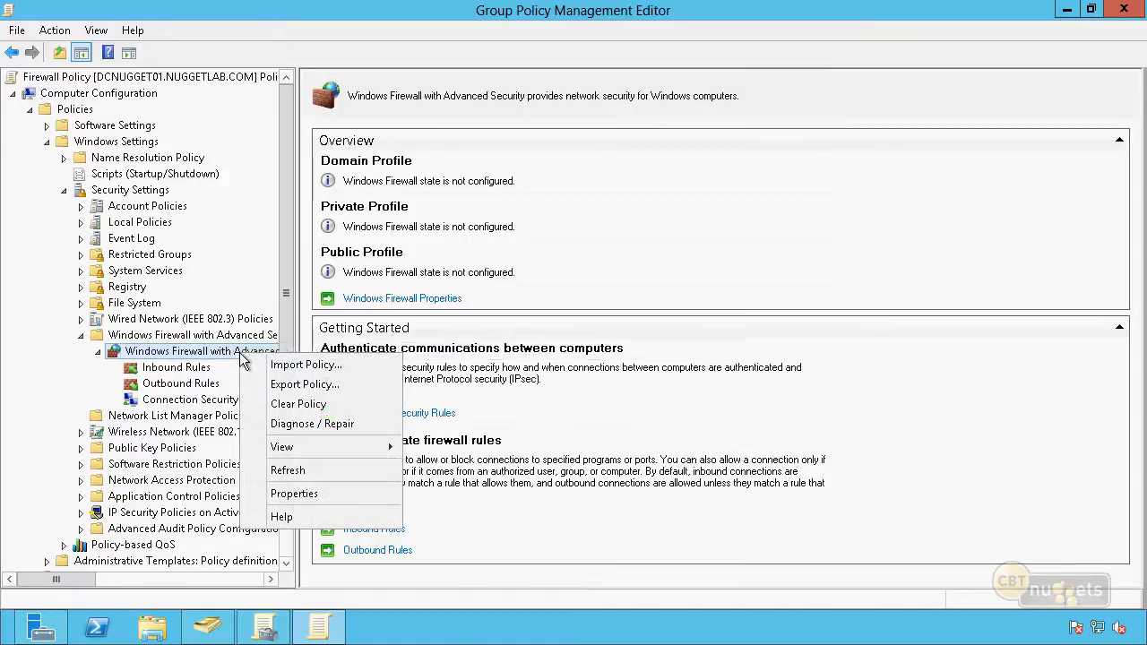
left_click(335, 493)
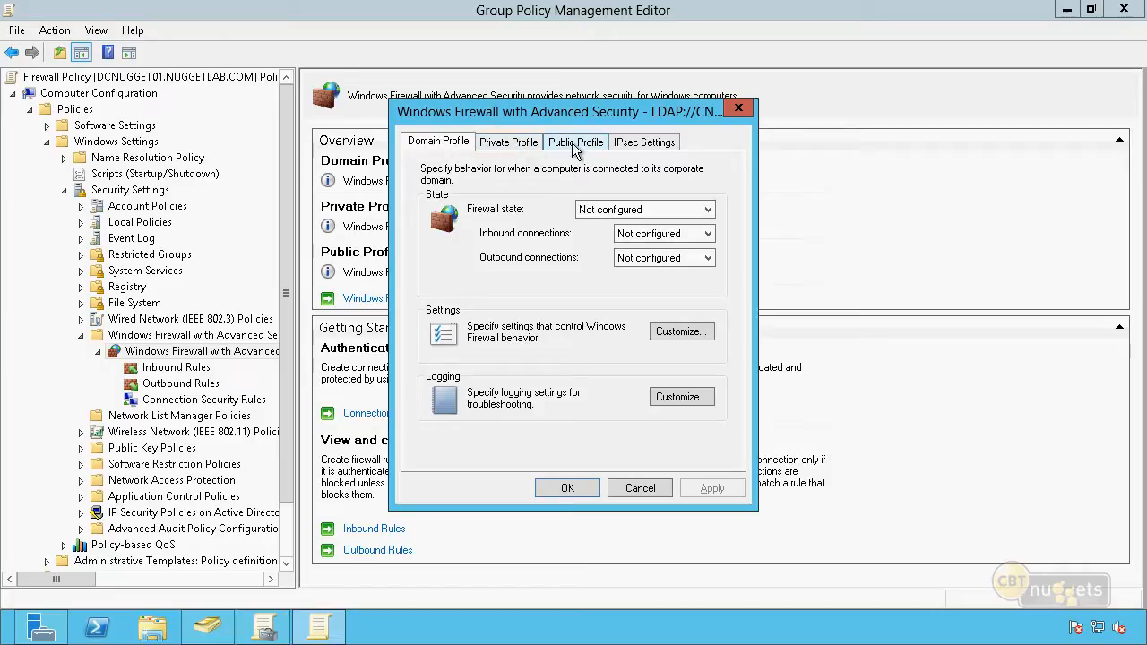
left_click(523, 146)
left_click(565, 145)
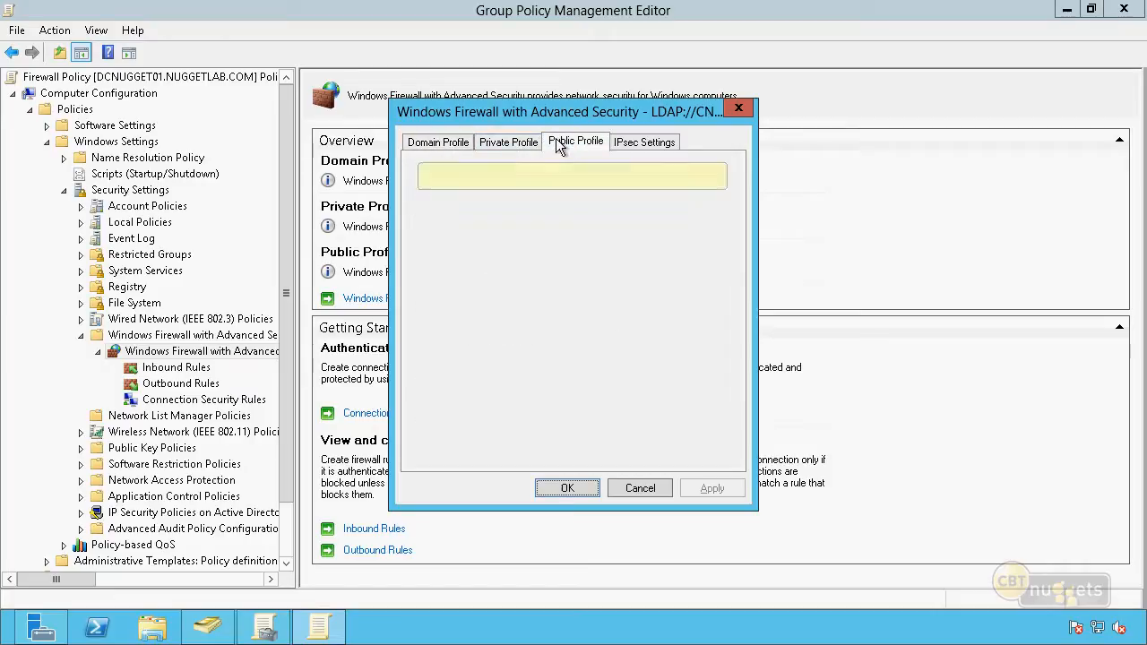
left_click(461, 139)
Step: Try setting the Domain Profile's firewall state to On (recommended) and review the options for inbound connections
left_click(651, 215)
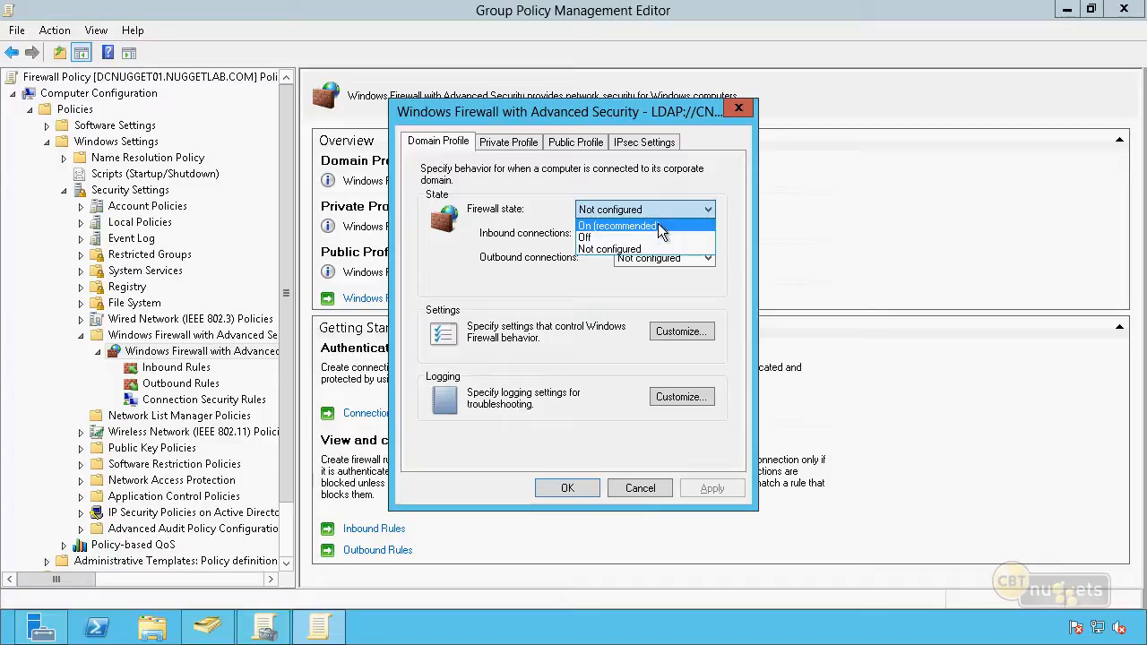
left_click(658, 226)
left_click(656, 234)
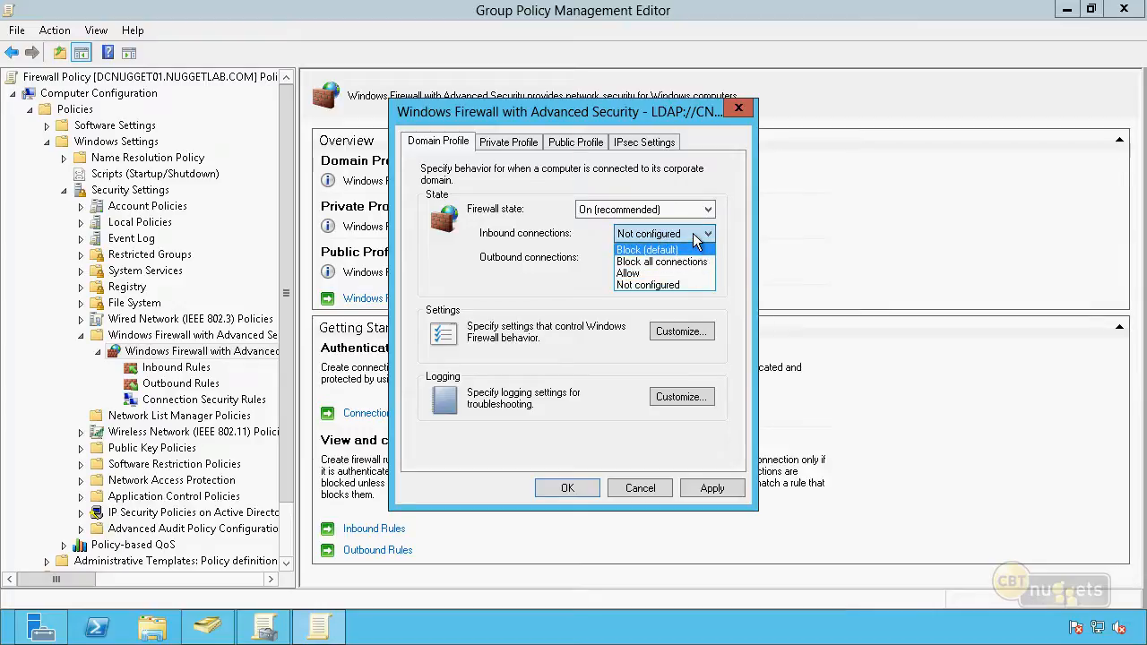
left_click(543, 329)
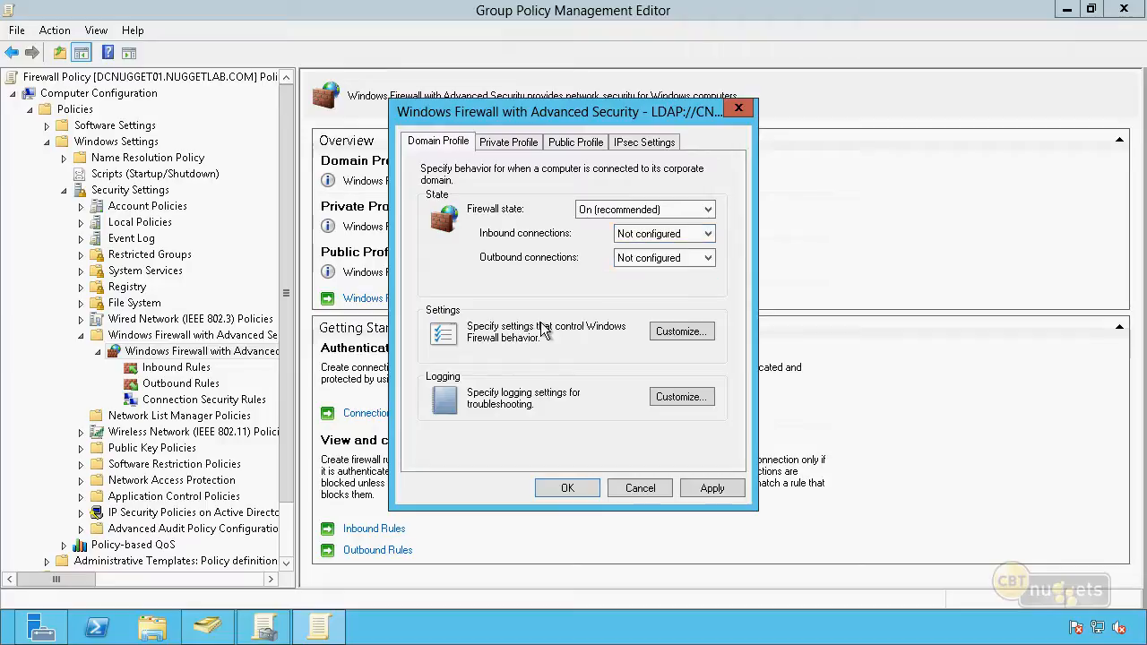
Step: Review the Domain Profile's custom settings, including the notification options, and close the firewall properties without saving
left_click(713, 335)
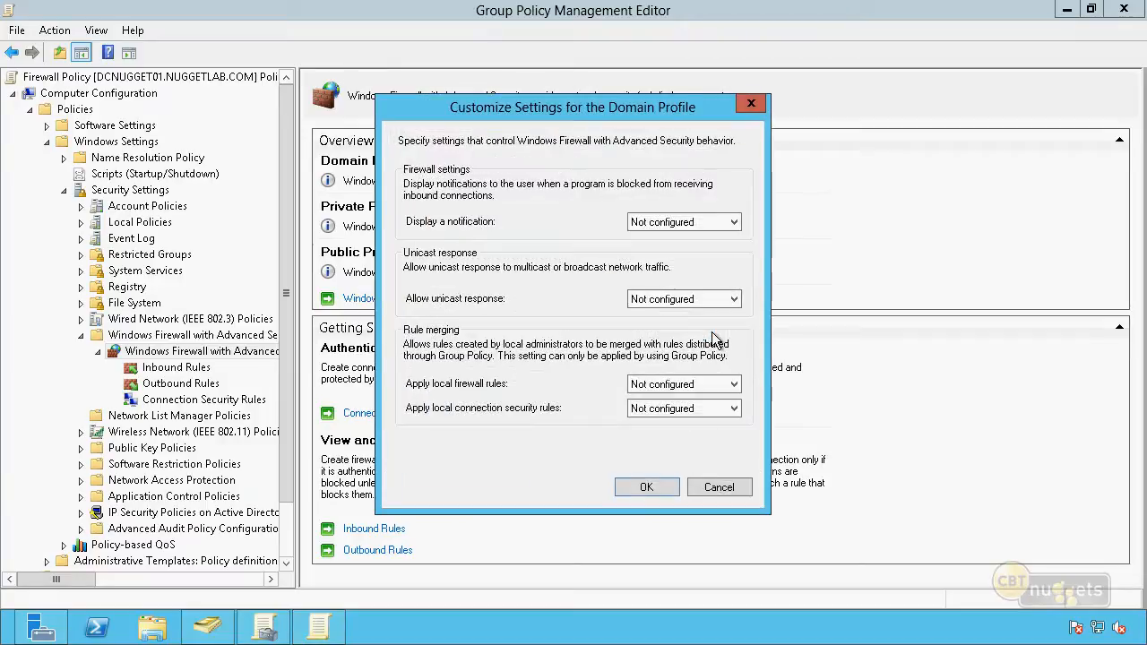
left_click(657, 230)
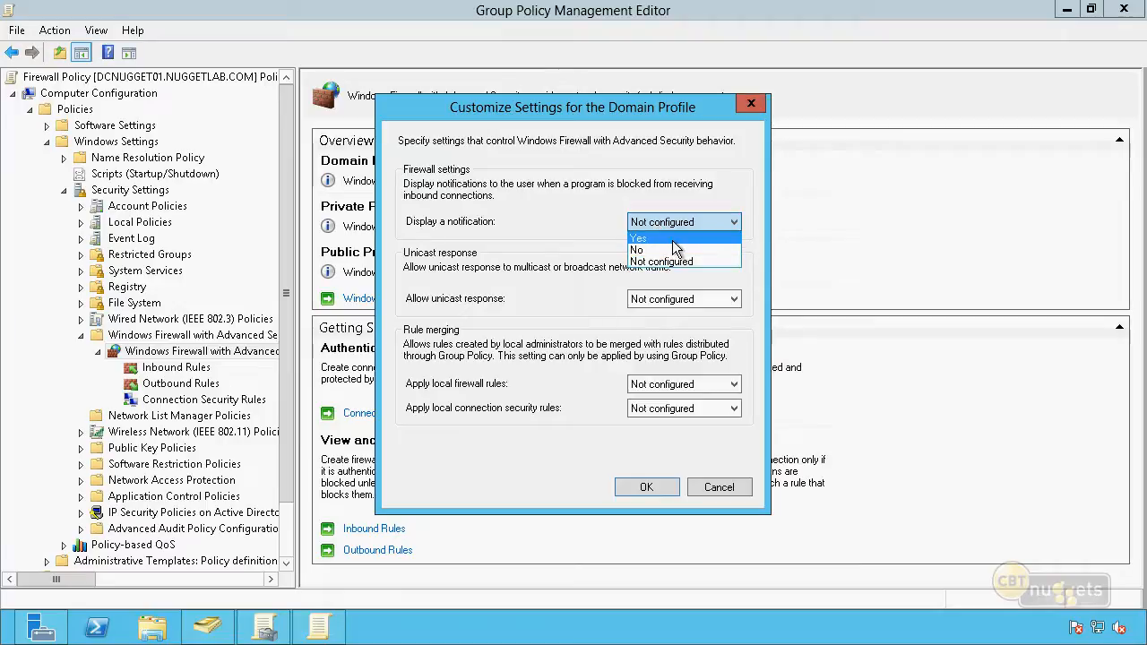
left_click(554, 193)
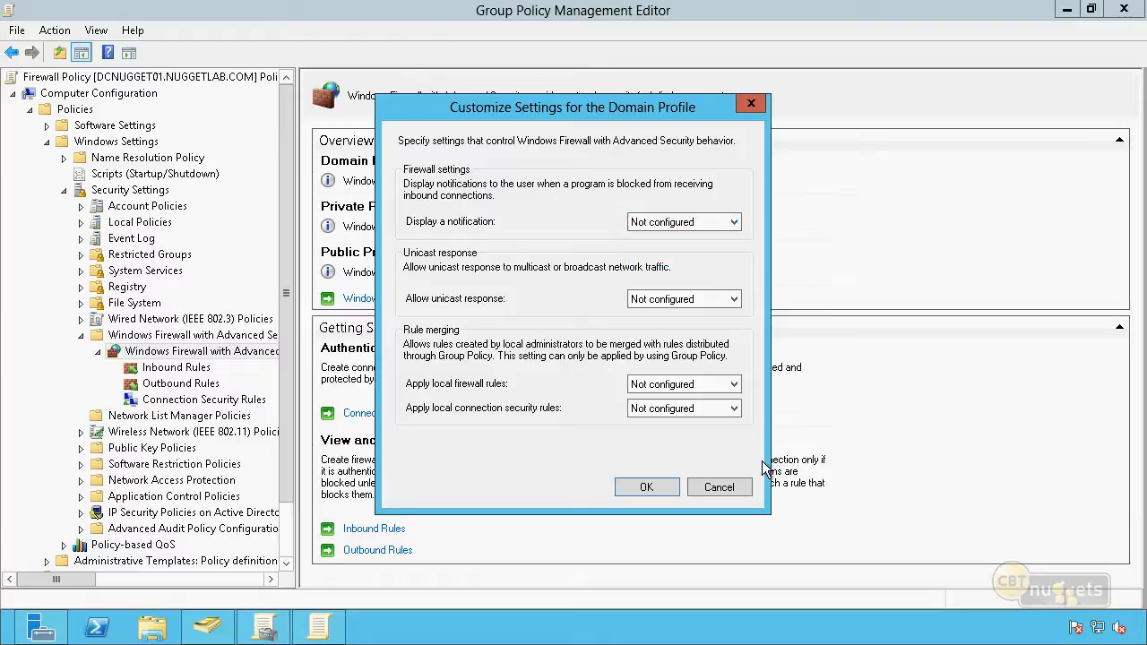
left_click(718, 487)
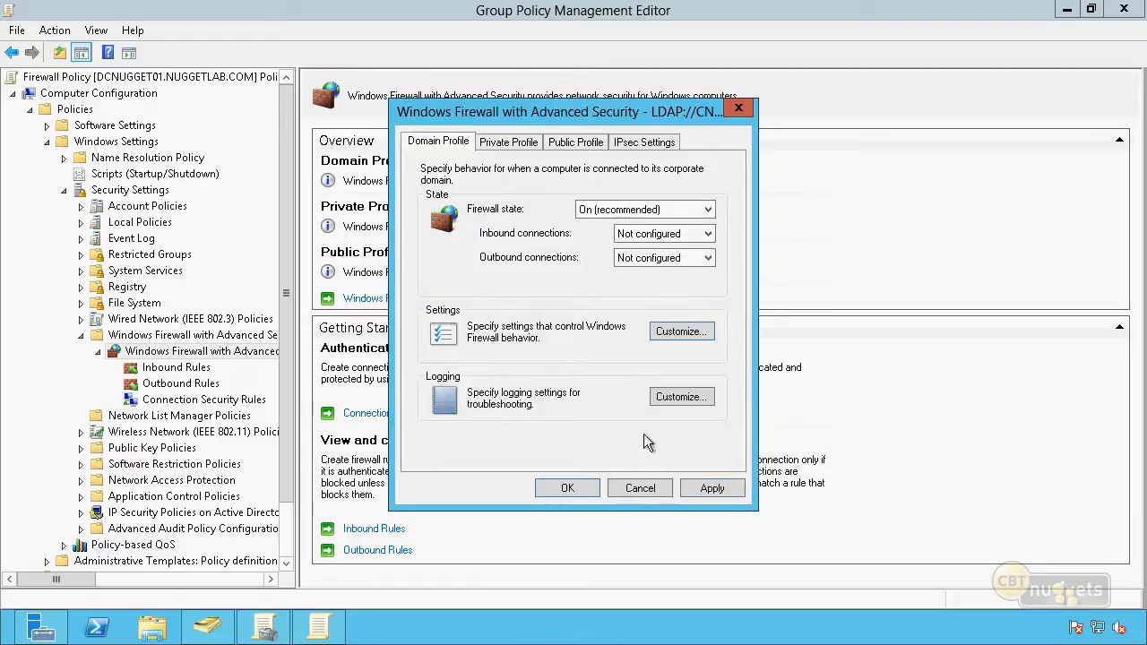
left_click(645, 487)
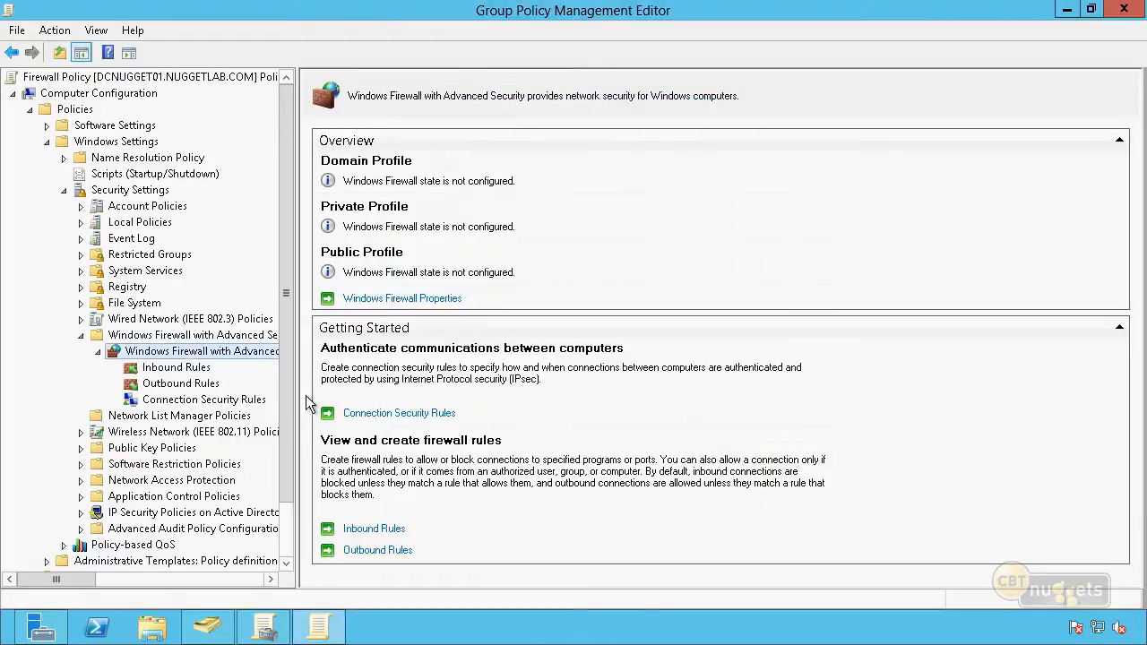
Step: Start a new inbound rule under the policy's Inbound Rules and move the wizard window fully into view
left_click(176, 368)
right_click(379, 242)
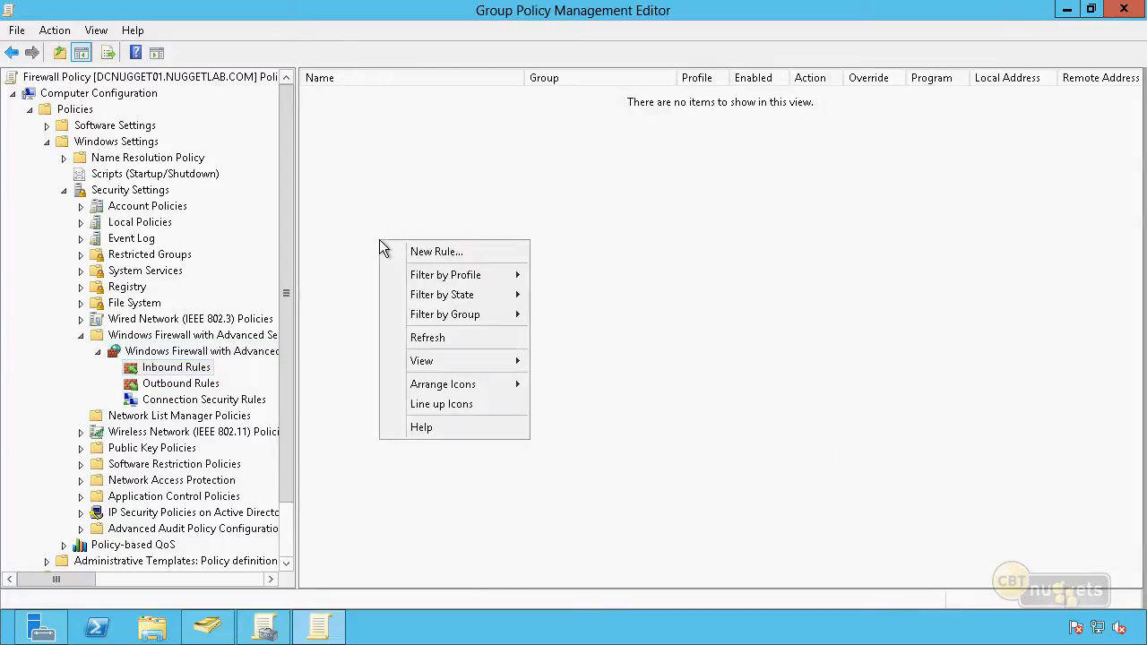
left_click(433, 255)
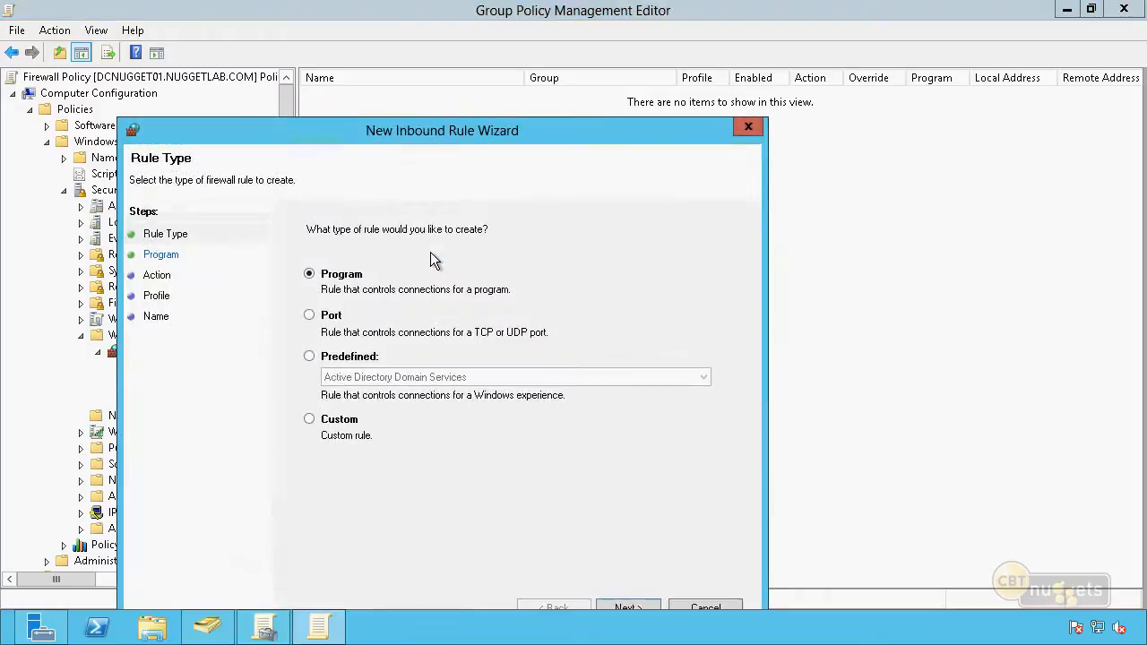
left_click_drag(562, 125, 657, 31)
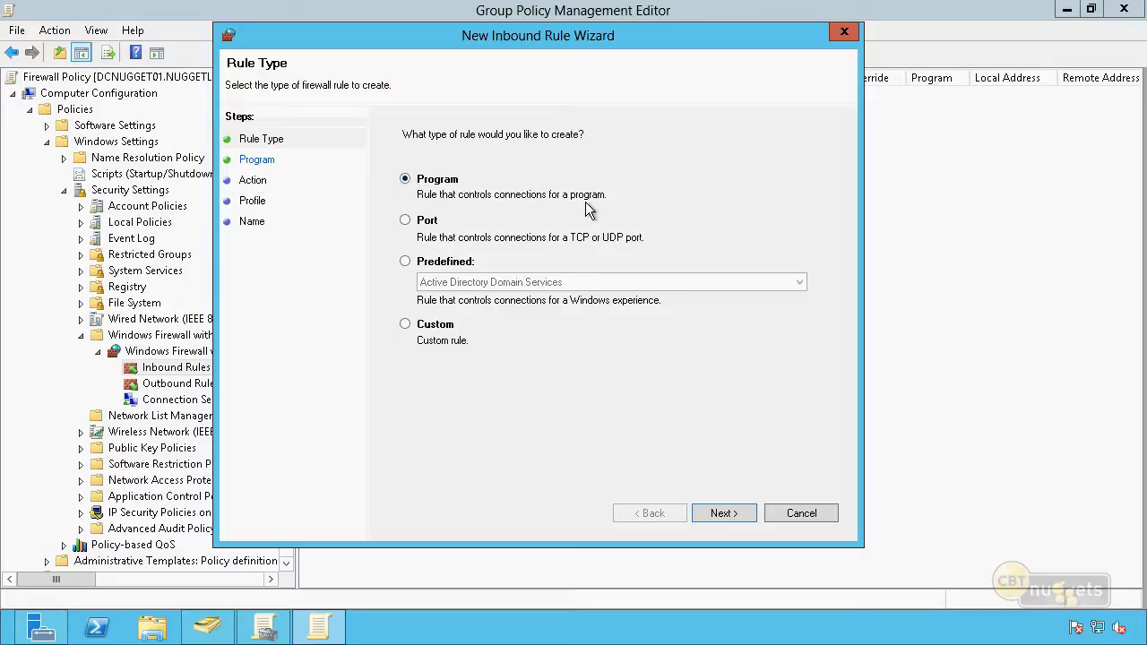
Step: Try the Port and Predefined rule types and browse the list of predefined services without choosing one
left_click(405, 223)
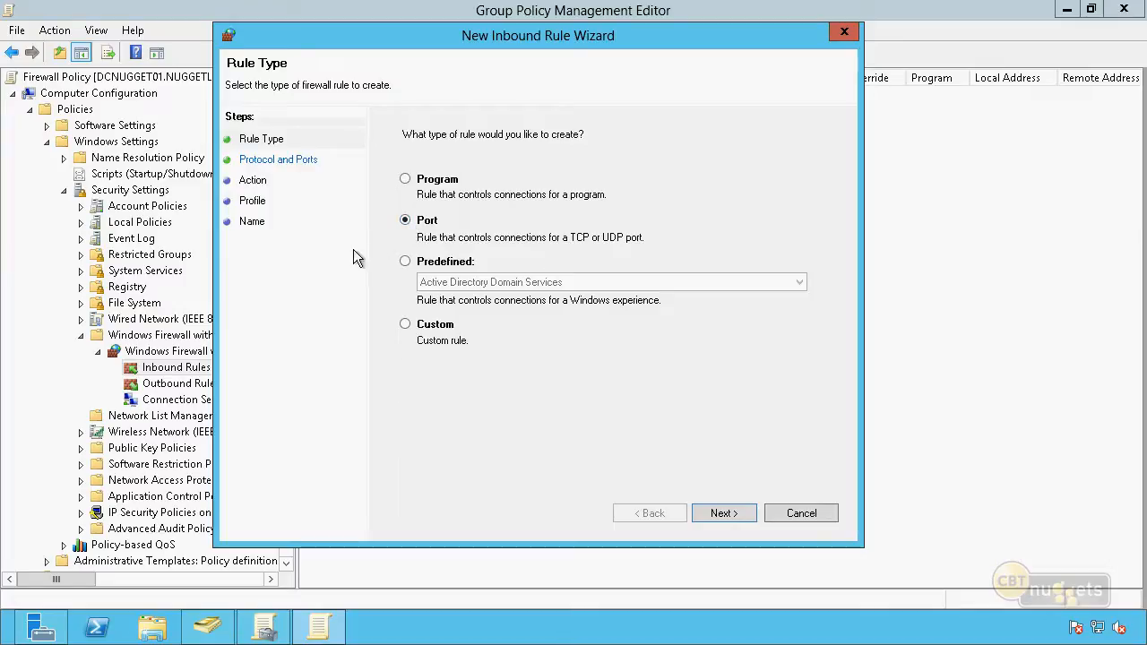
left_click(405, 261)
left_click(662, 284)
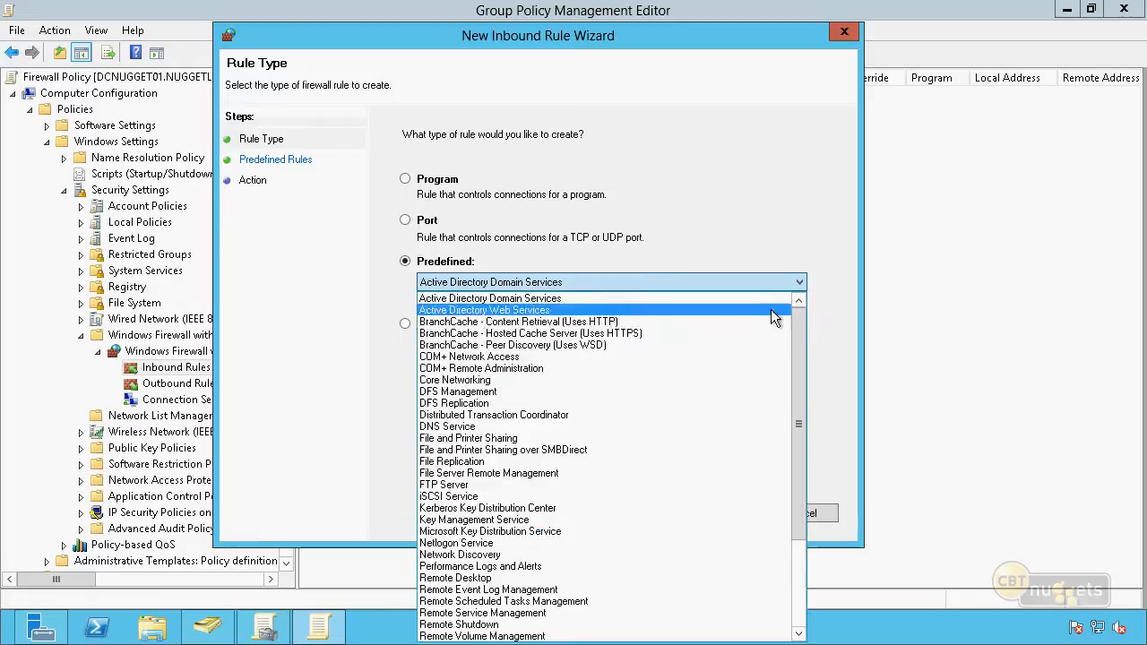
left_click_drag(793, 335, 804, 477)
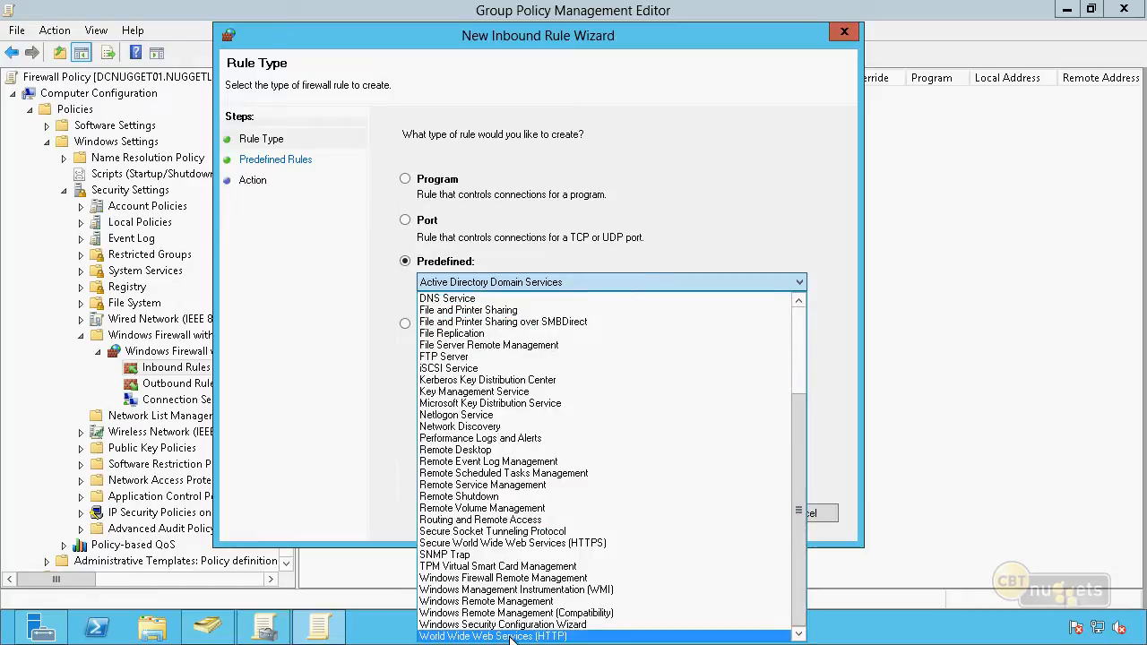
left_click(400, 440)
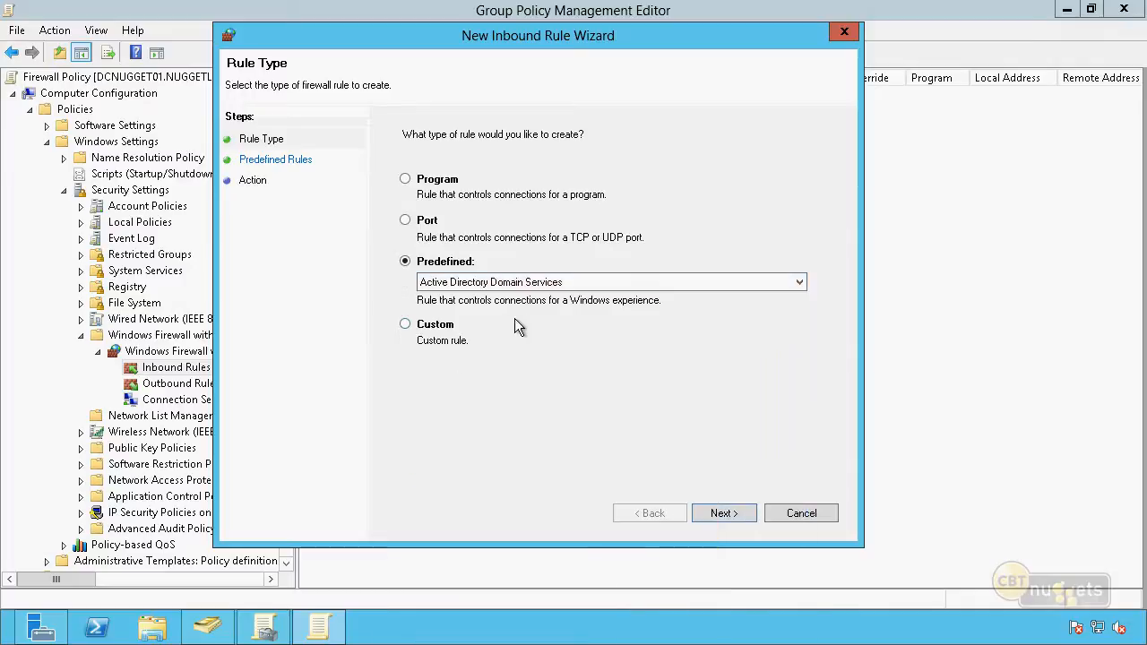
Step: Choose the Custom rule type and apply the rule to All programs
left_click(405, 324)
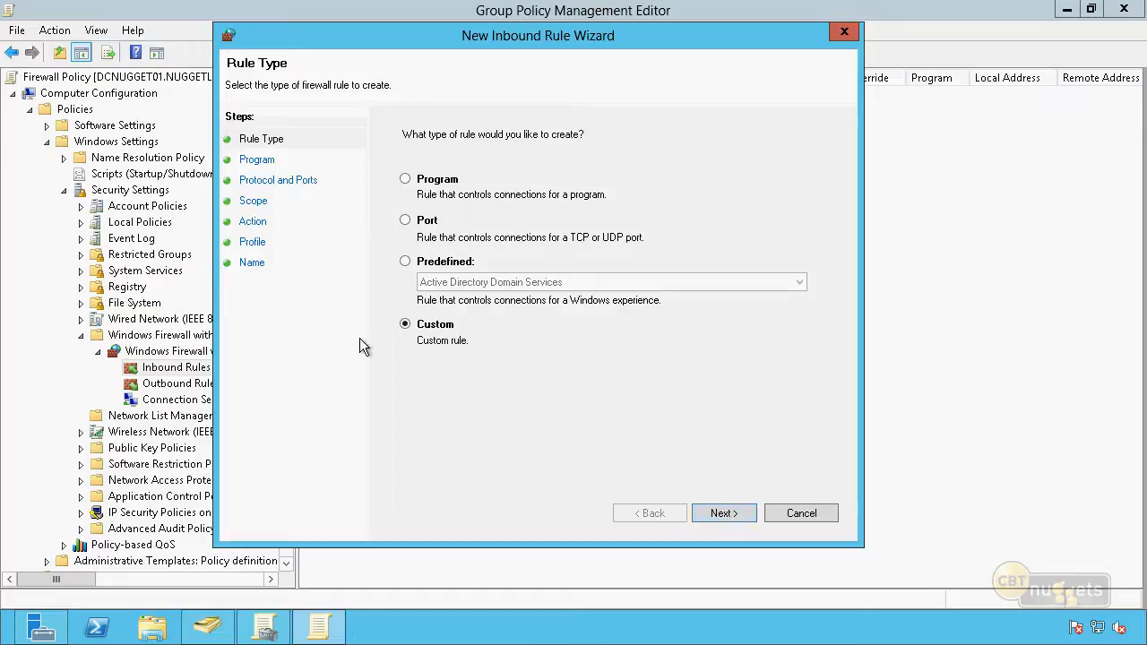
left_click(753, 518)
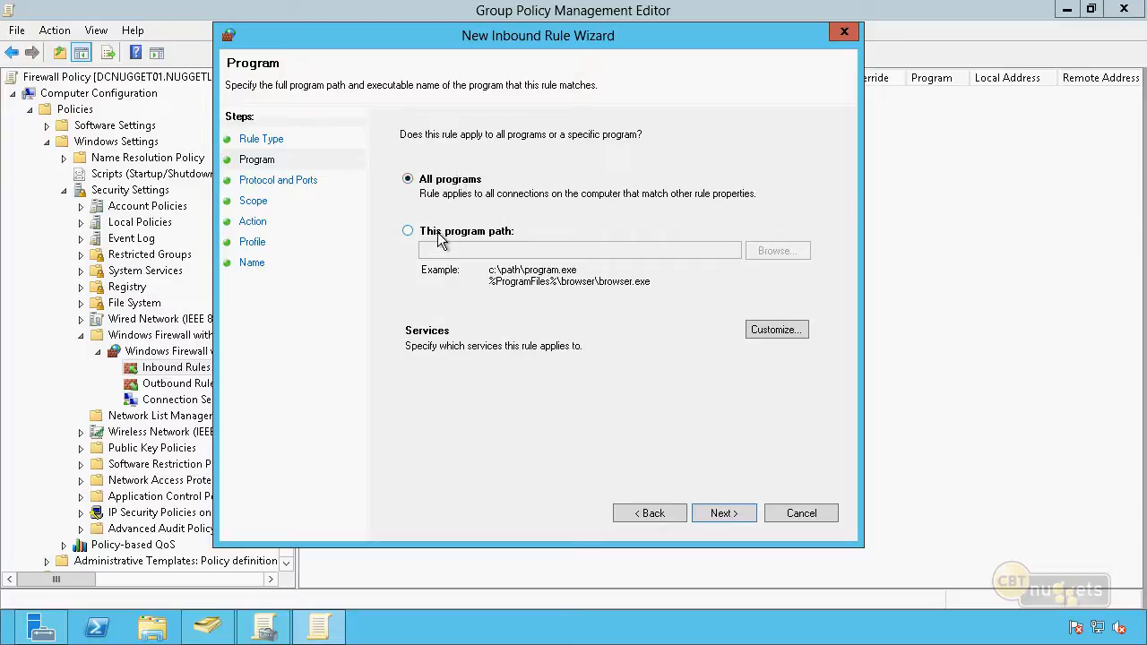
left_click(723, 513)
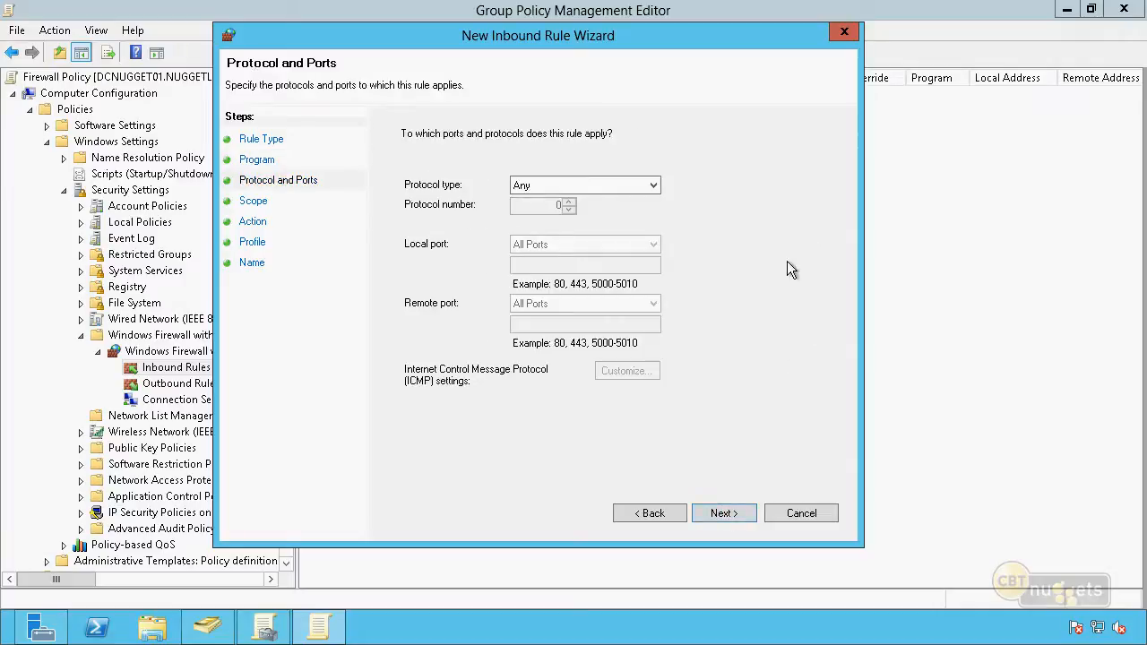
Step: Set the rule's protocol type to TCP with specific local port 80 and continue to the scope settings
left_click(605, 188)
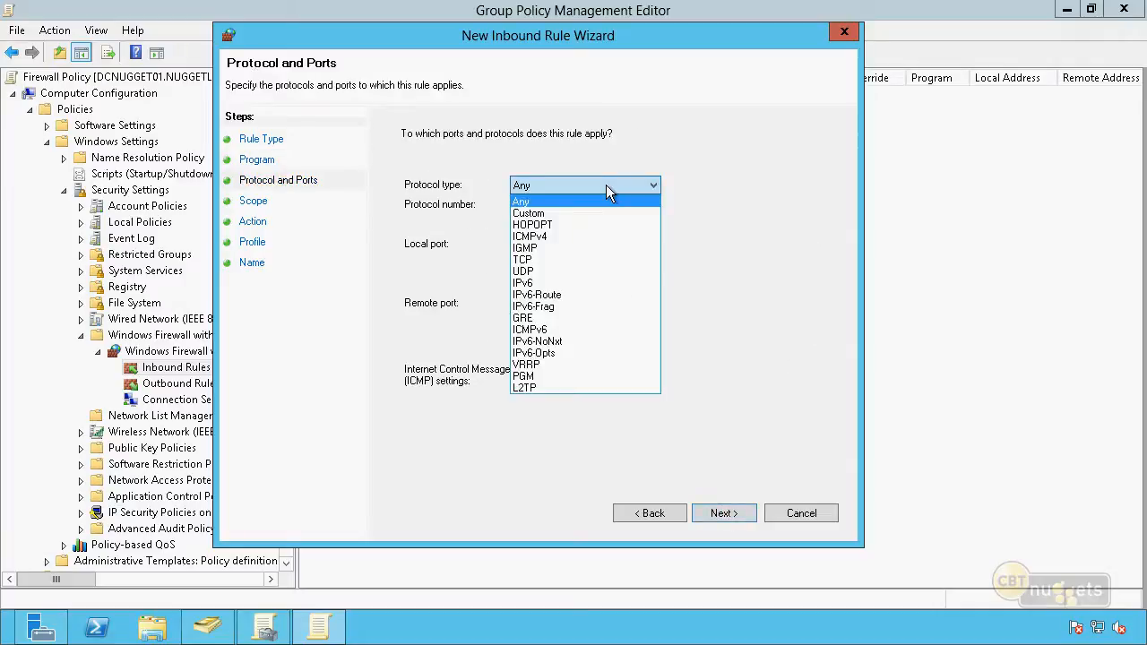
left_click(542, 259)
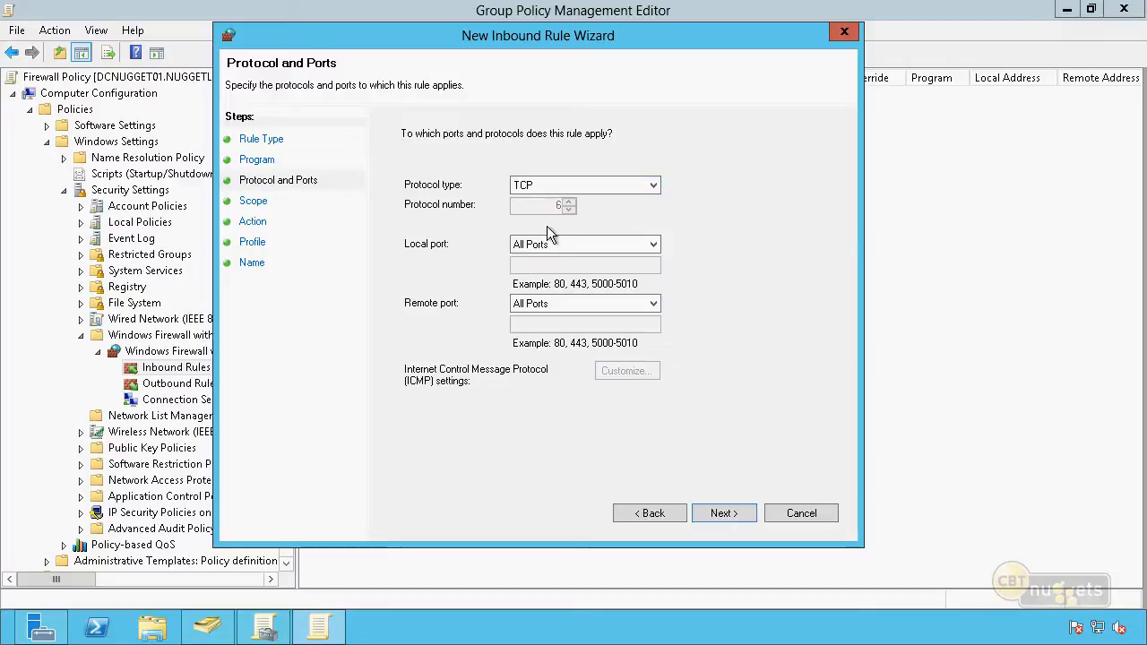
left_click(553, 243)
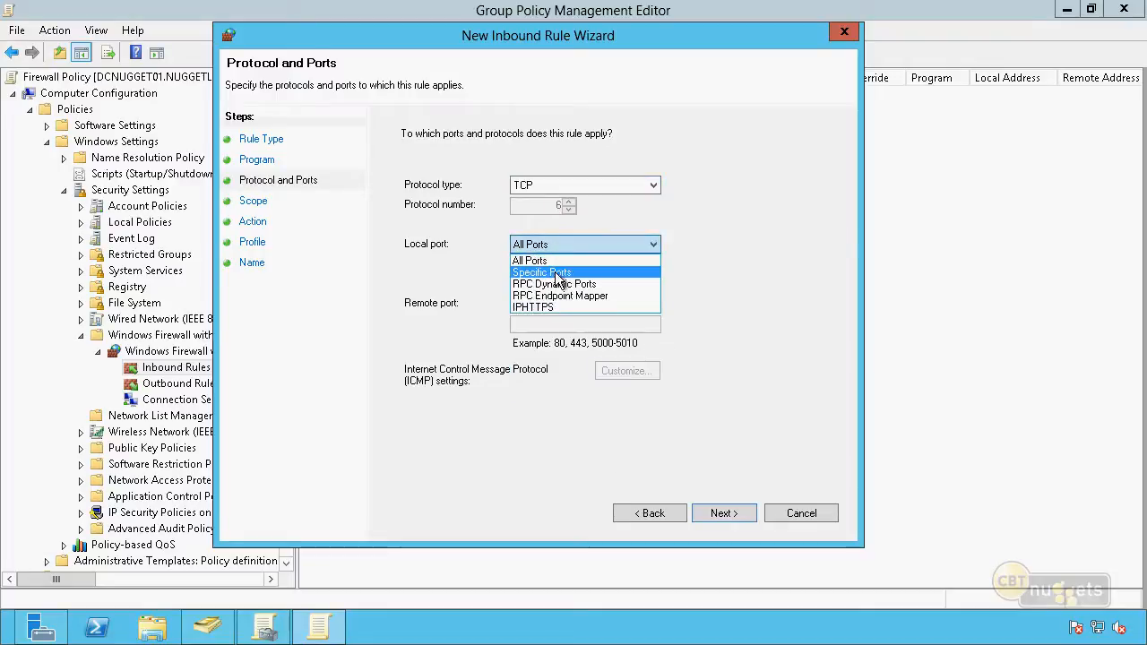
left_click(557, 273)
left_click(569, 247)
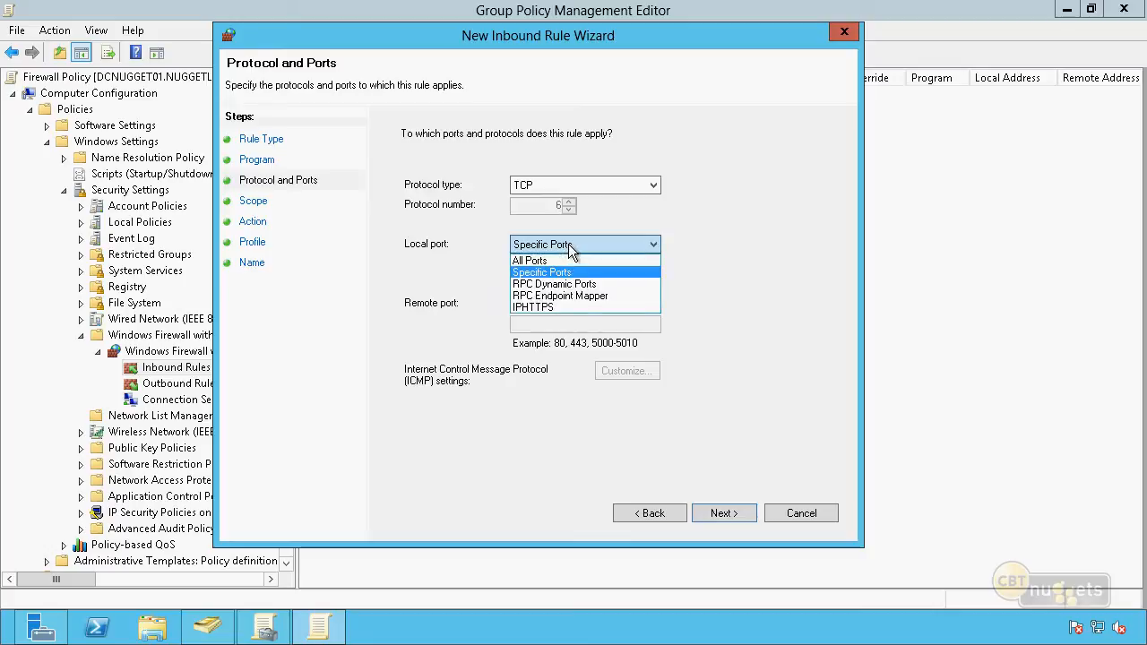
left_click(570, 248)
type("80")
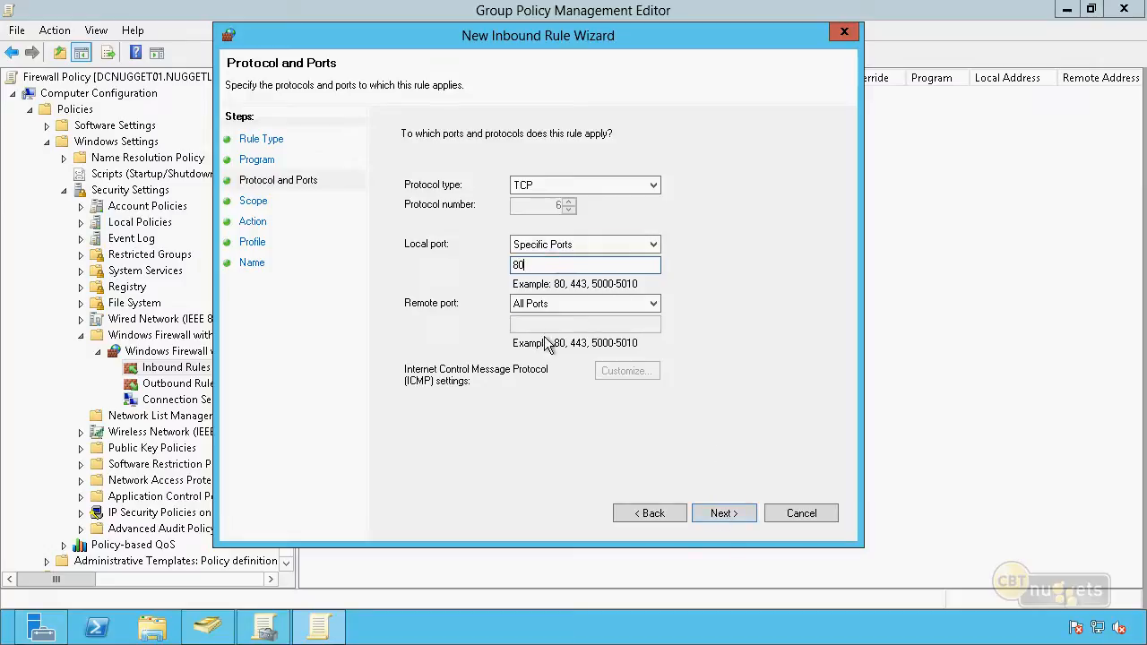
left_click(713, 516)
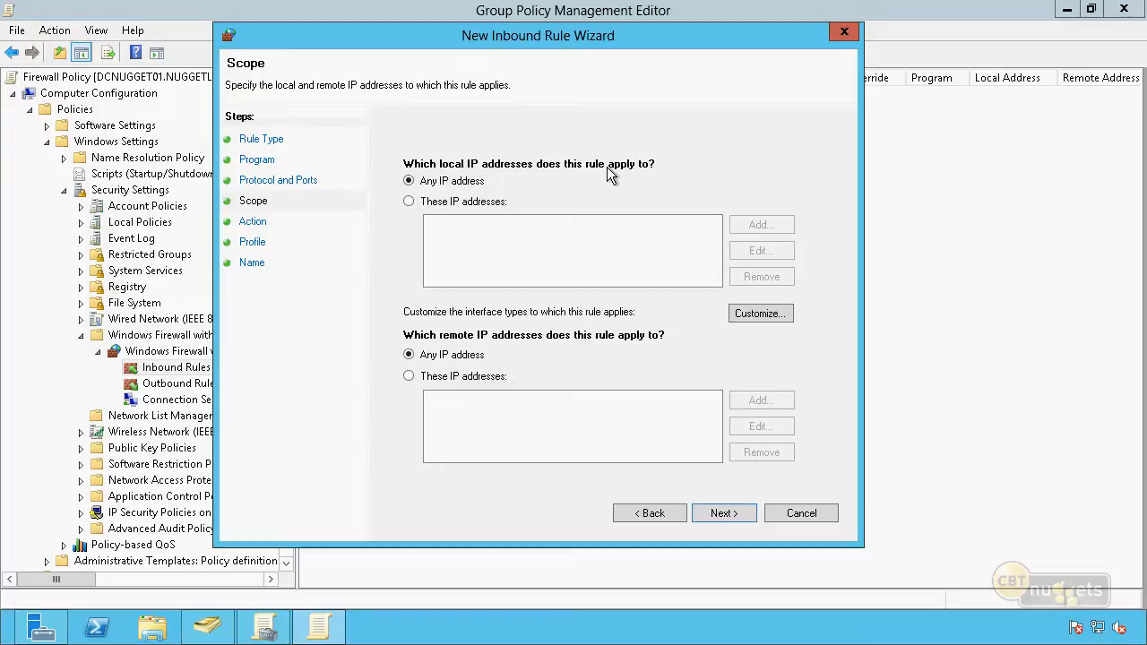
Step: Keep the local scope at Any IP address and limit the remote scope to 10.10.10.100, viewing the predefined computer sets on the way
left_click(408, 201)
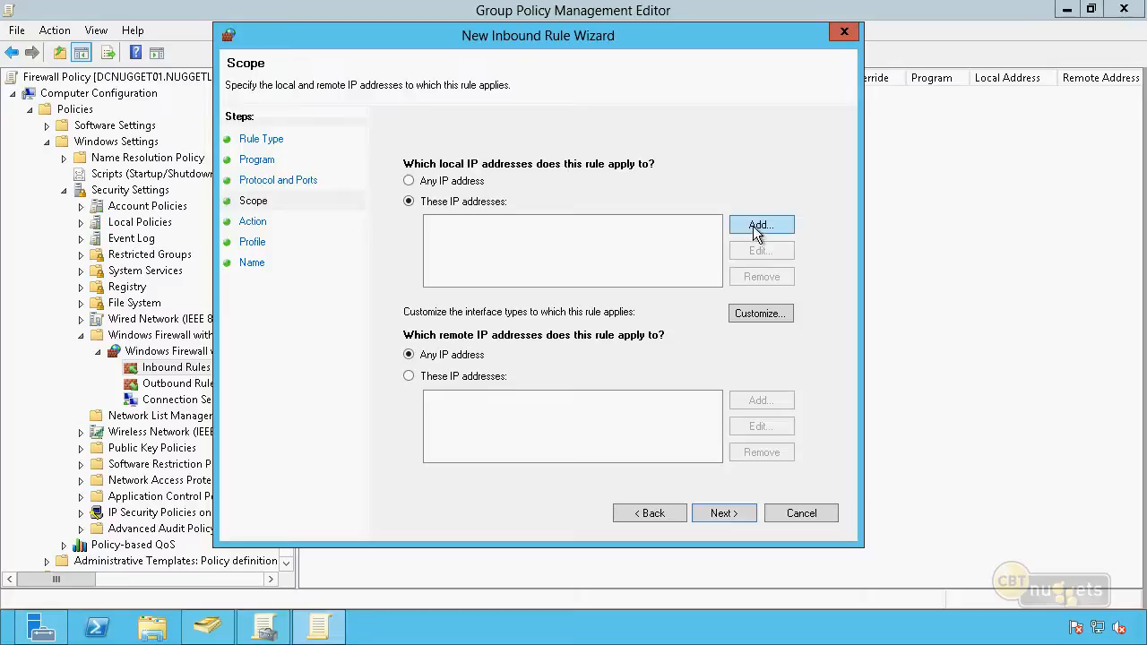
left_click(409, 181)
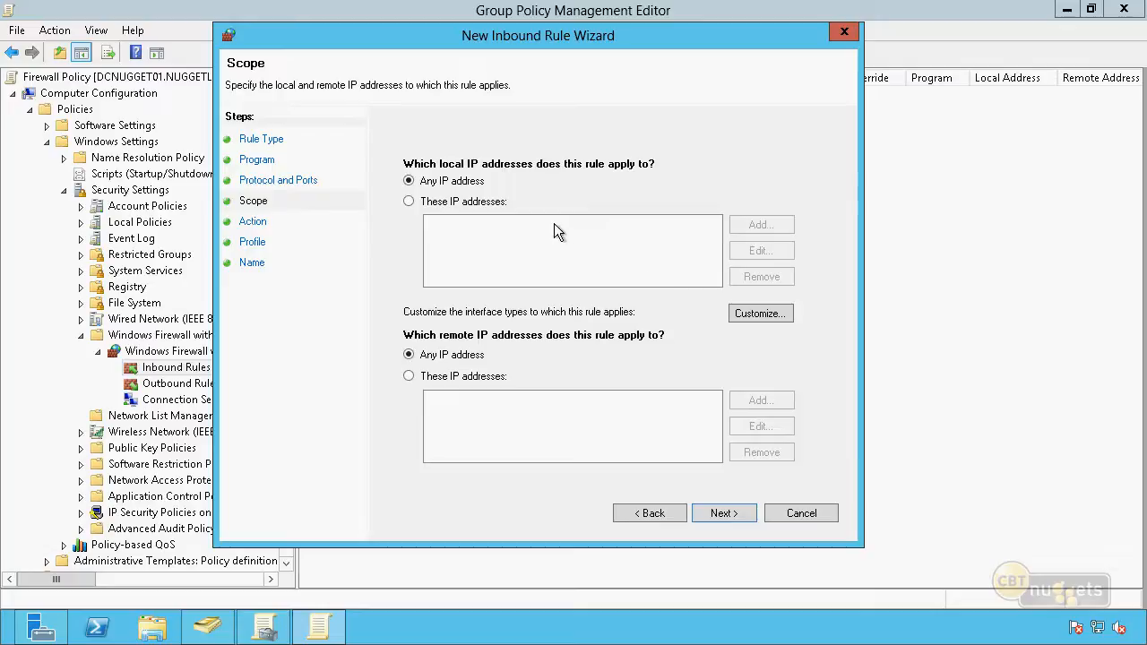
left_click(408, 376)
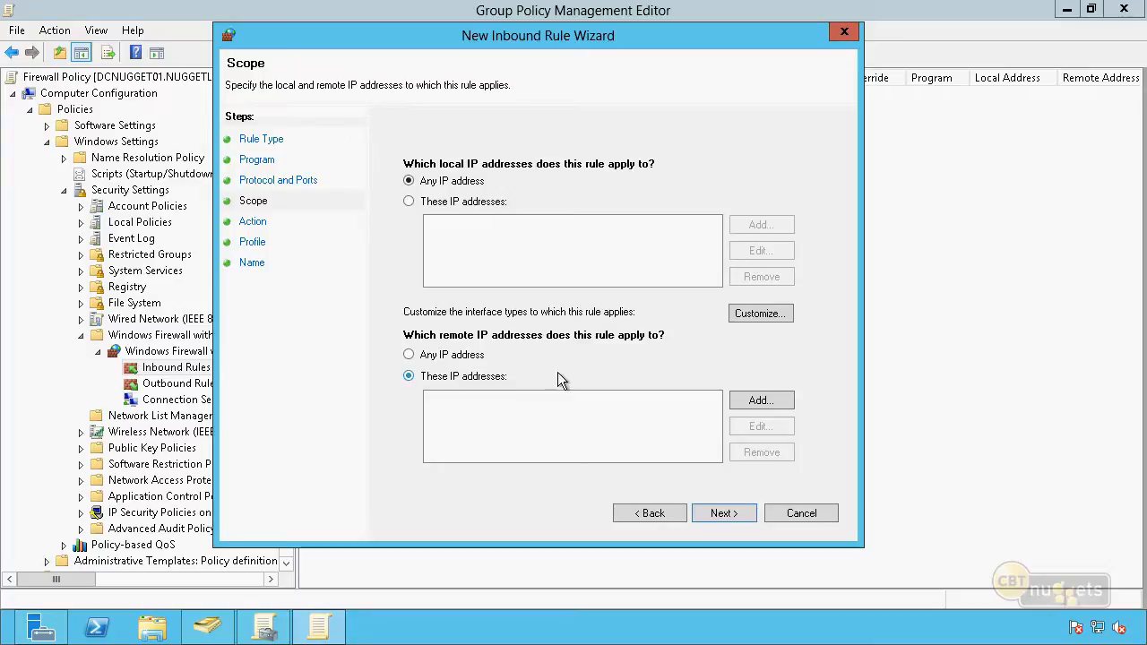
left_click(752, 405)
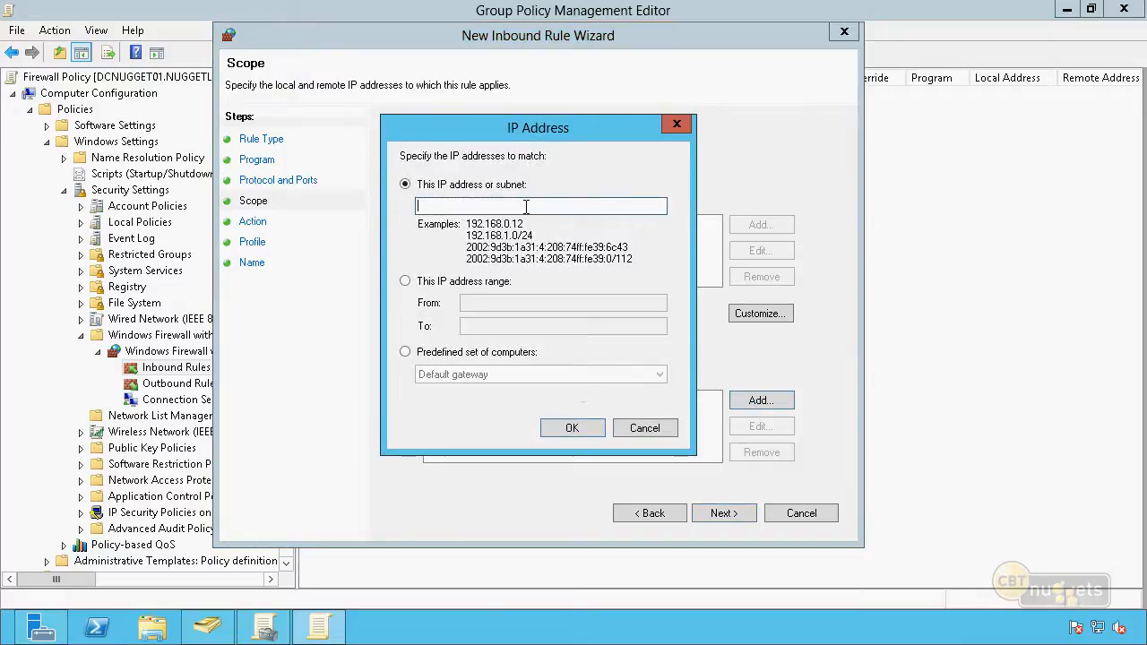
type("10.10.10.100")
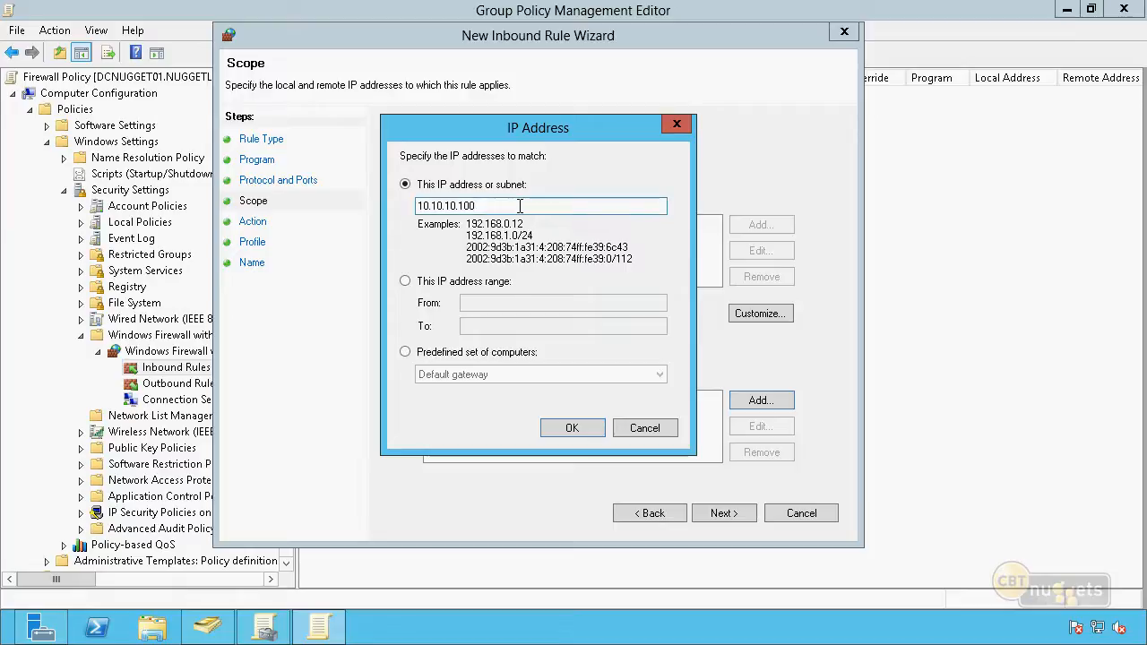
left_click(405, 353)
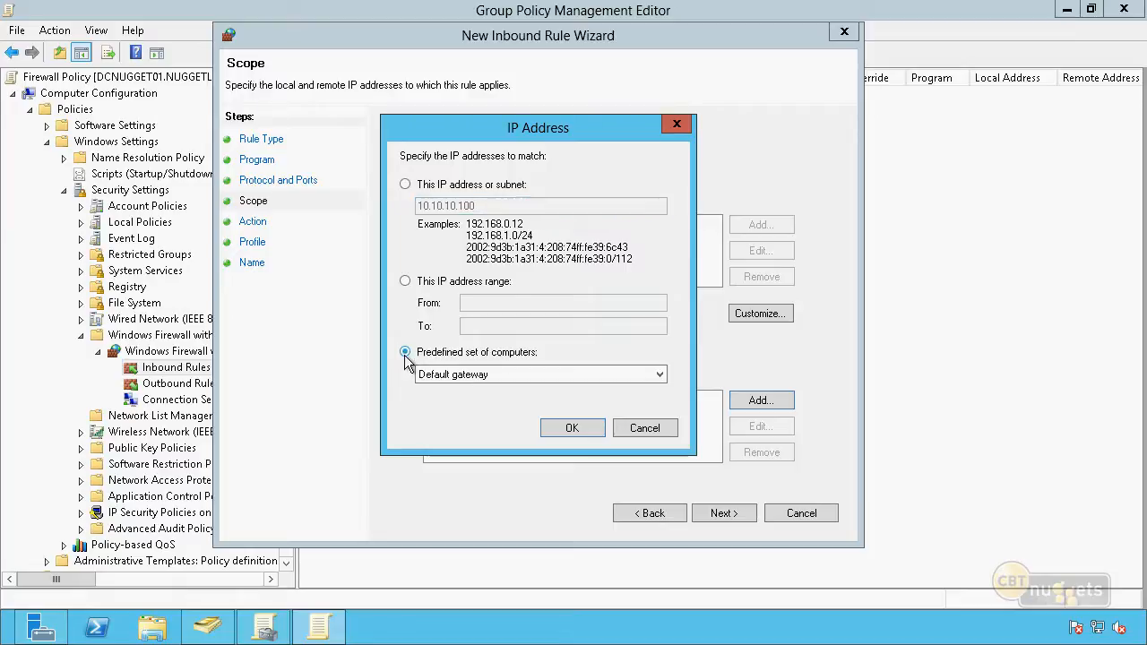
left_click(537, 376)
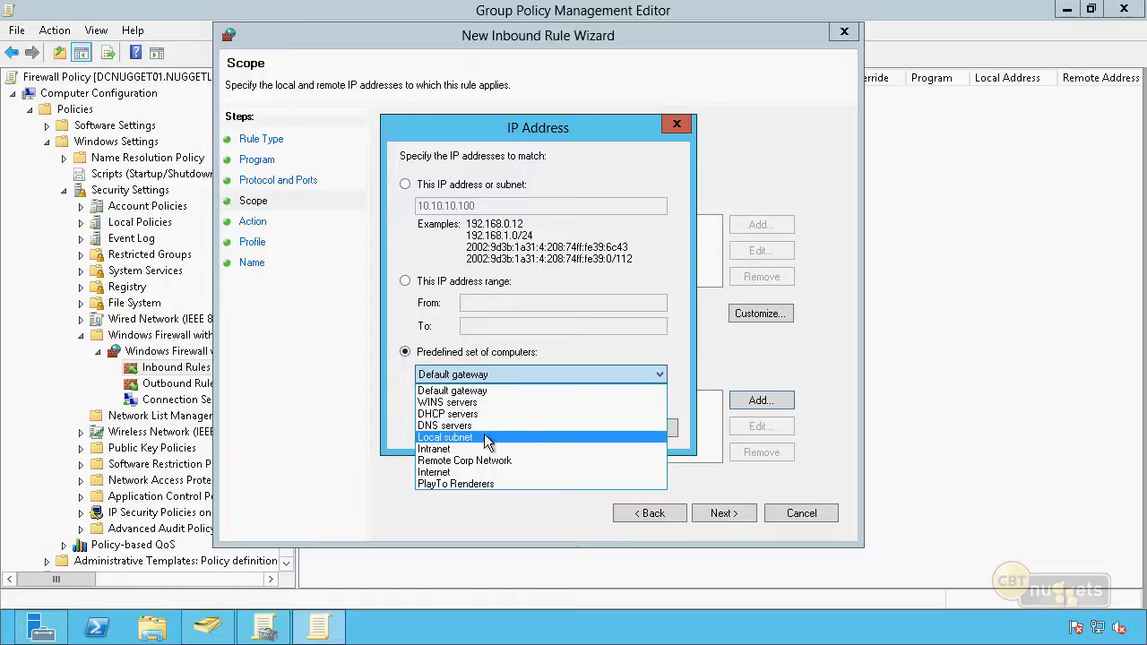
left_click(473, 249)
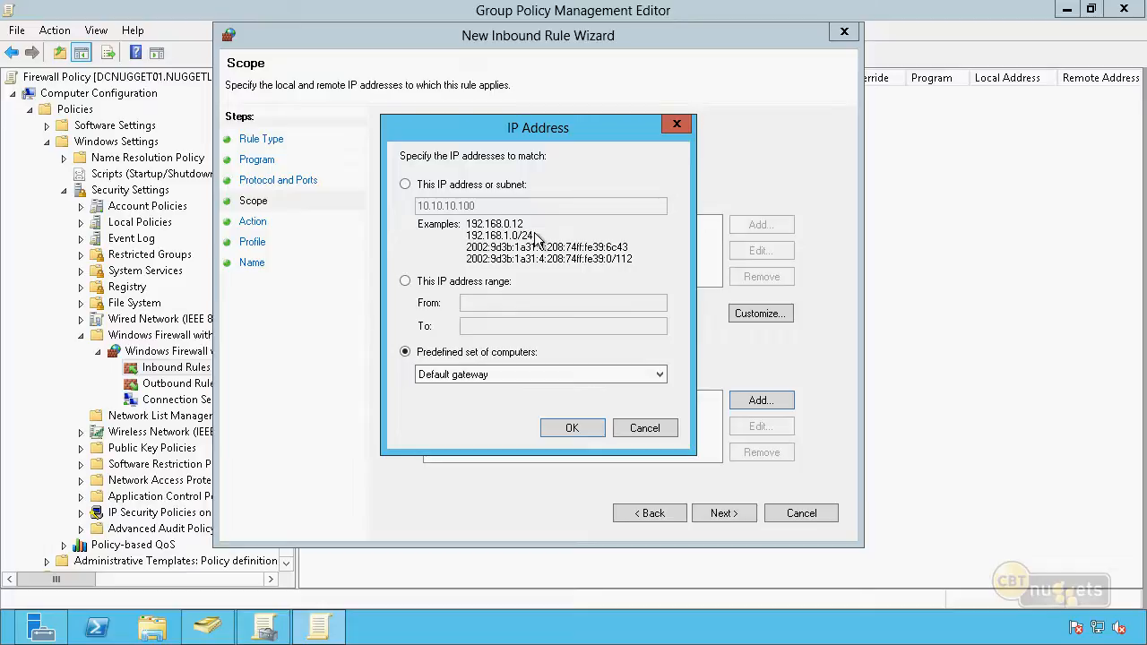
left_click(405, 184)
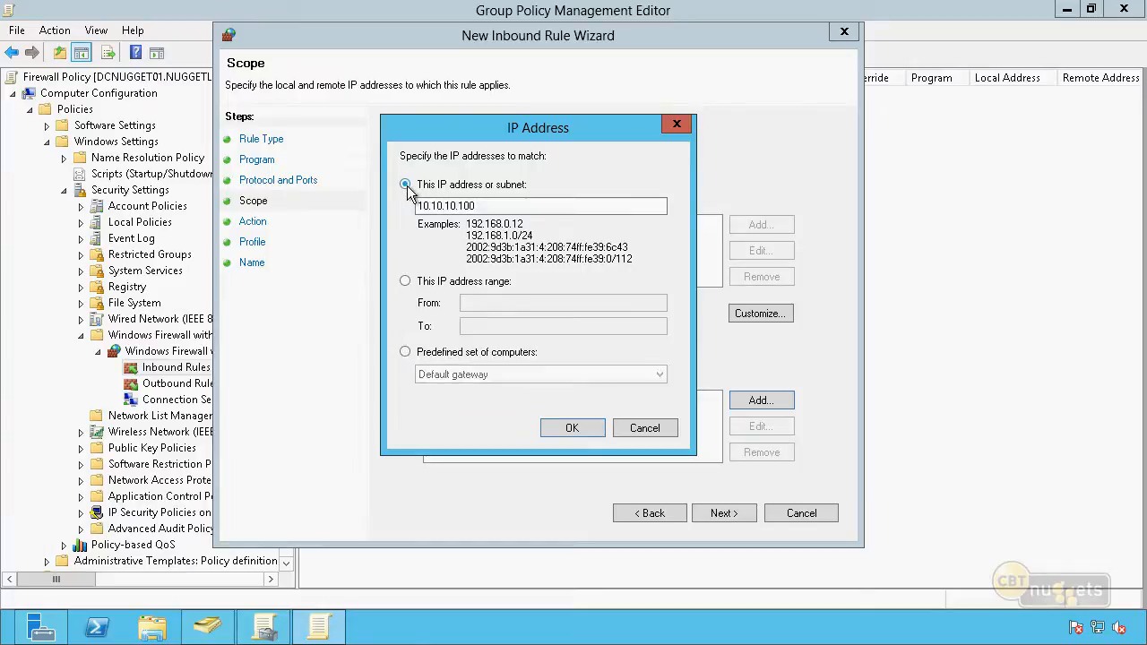
left_click(579, 427)
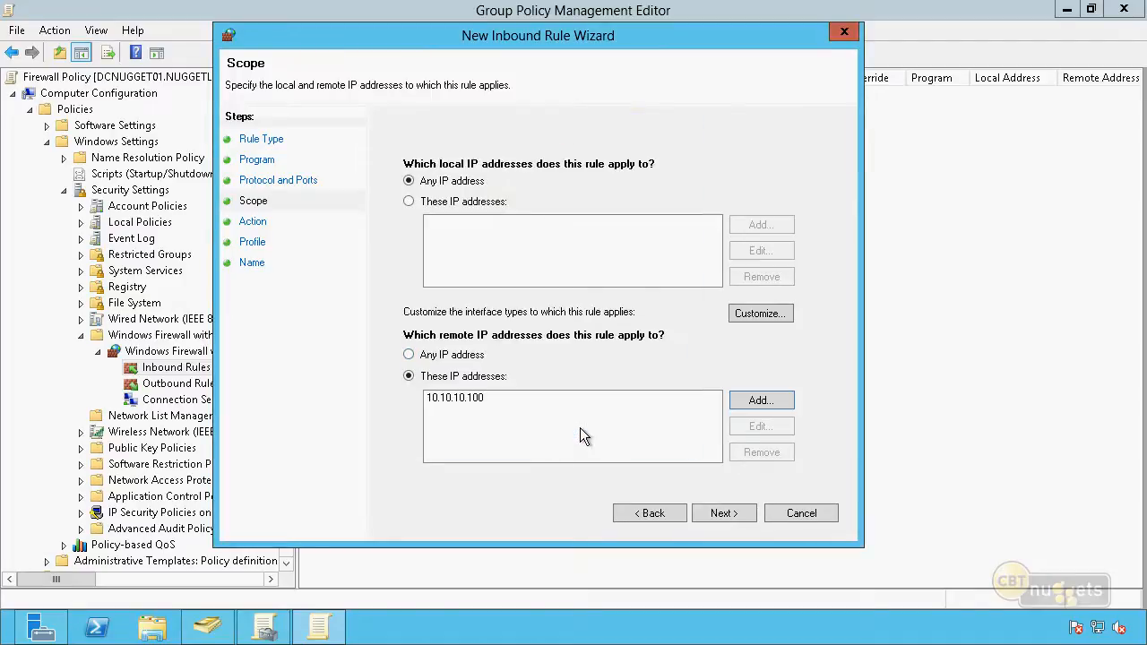
Step: Allow the connection for the Domain, Private and Public profiles, and create the rule under the name "Allow HTTP to Only 10.10.10.100"
left_click(724, 514)
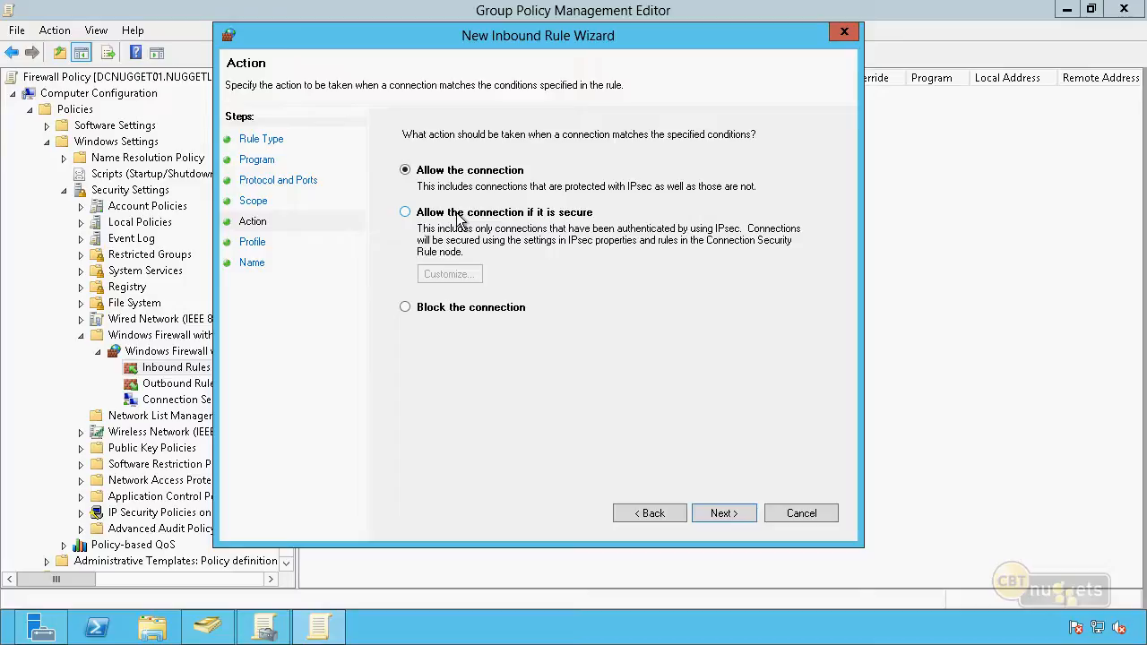
left_click(737, 514)
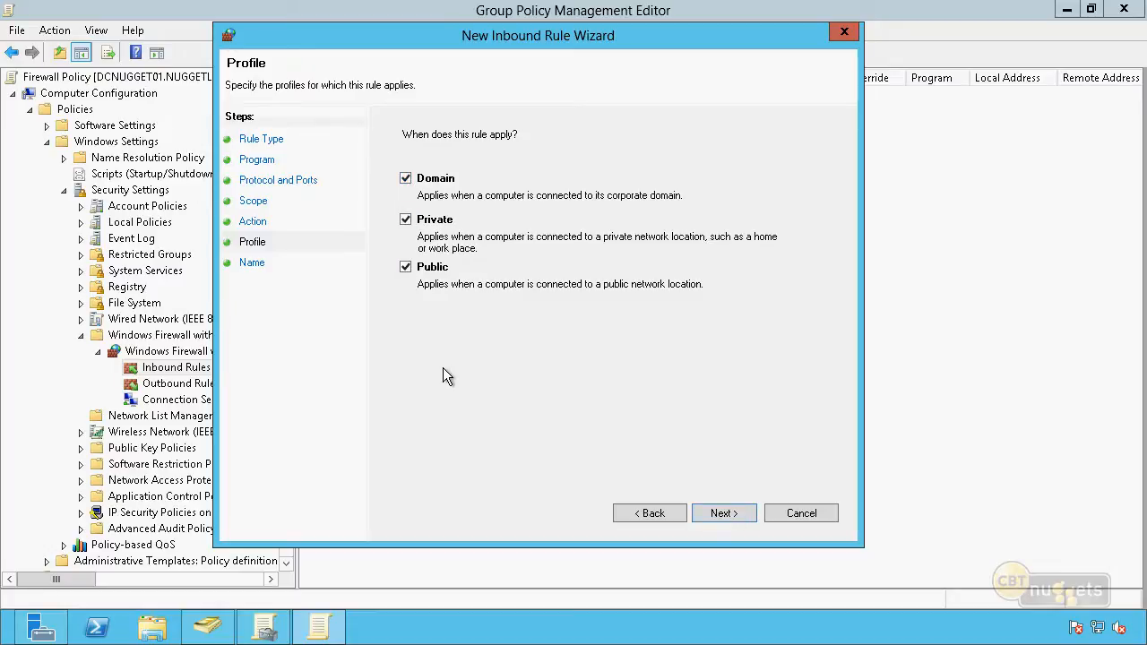
left_click(703, 518)
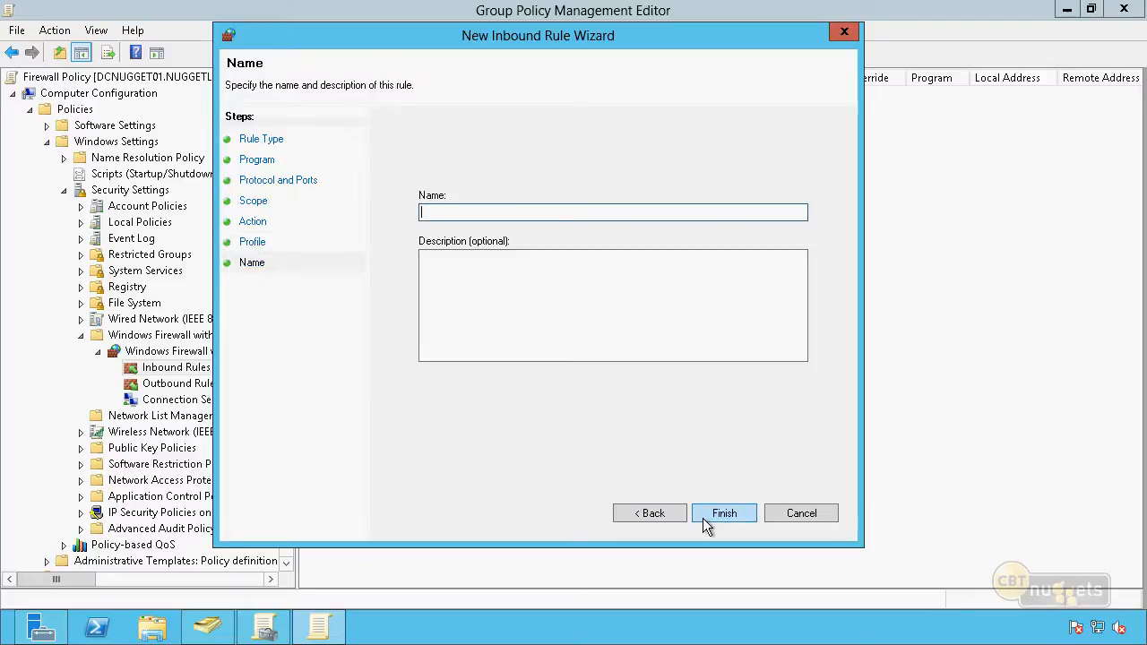
type("Allow HTTP to Only 10.10.10.100")
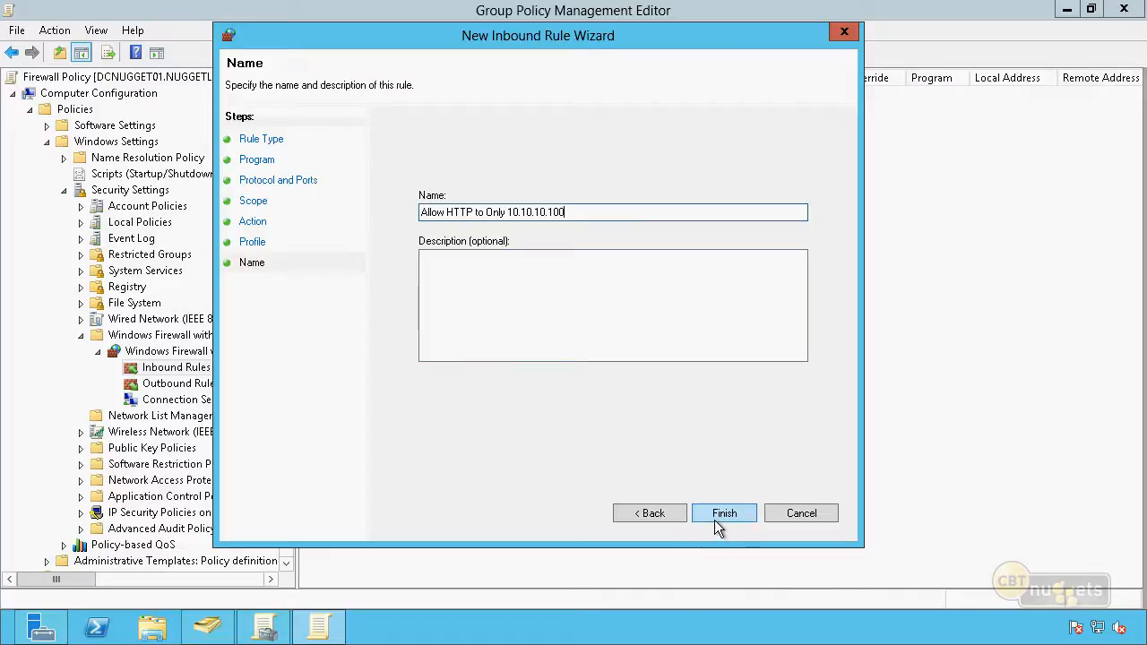
left_click(725, 513)
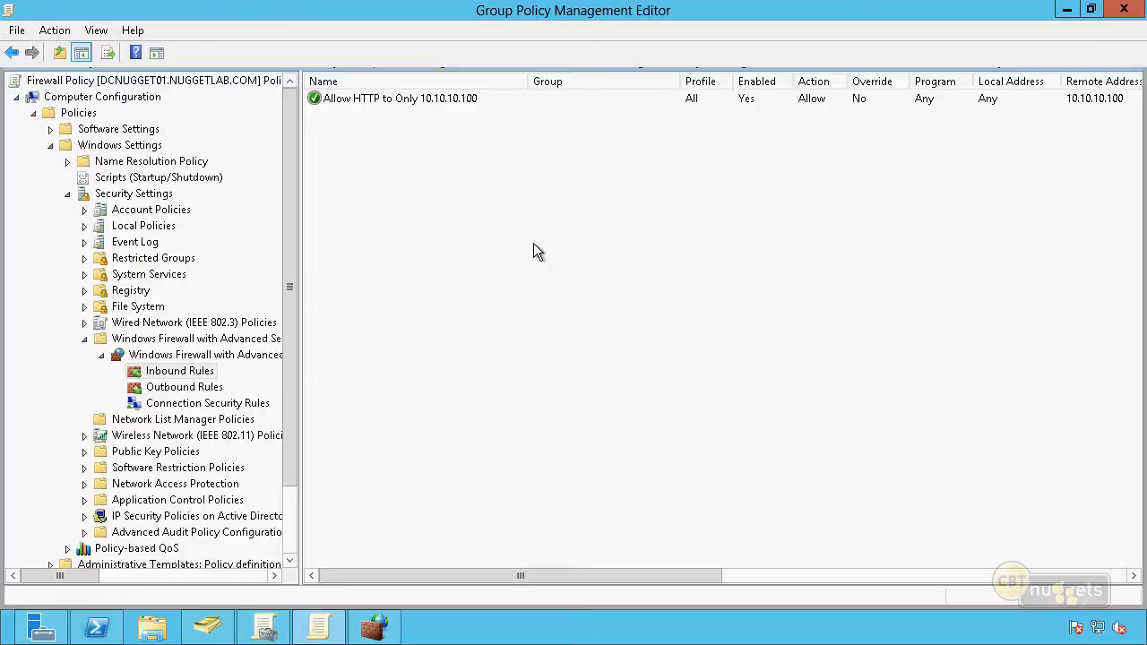
left_click(428, 100)
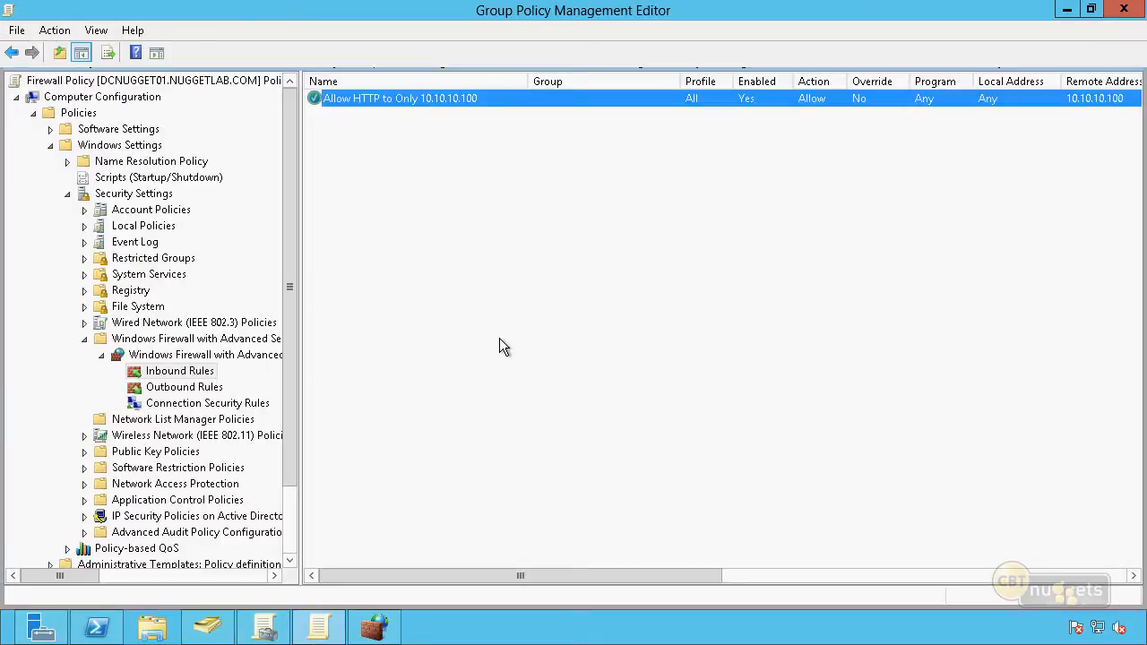
Step: Switch to Windows Firewall with Advanced Security and disable the inbound rule World Wide Web Services (HTTP Traffic-In)
left_click(374, 627)
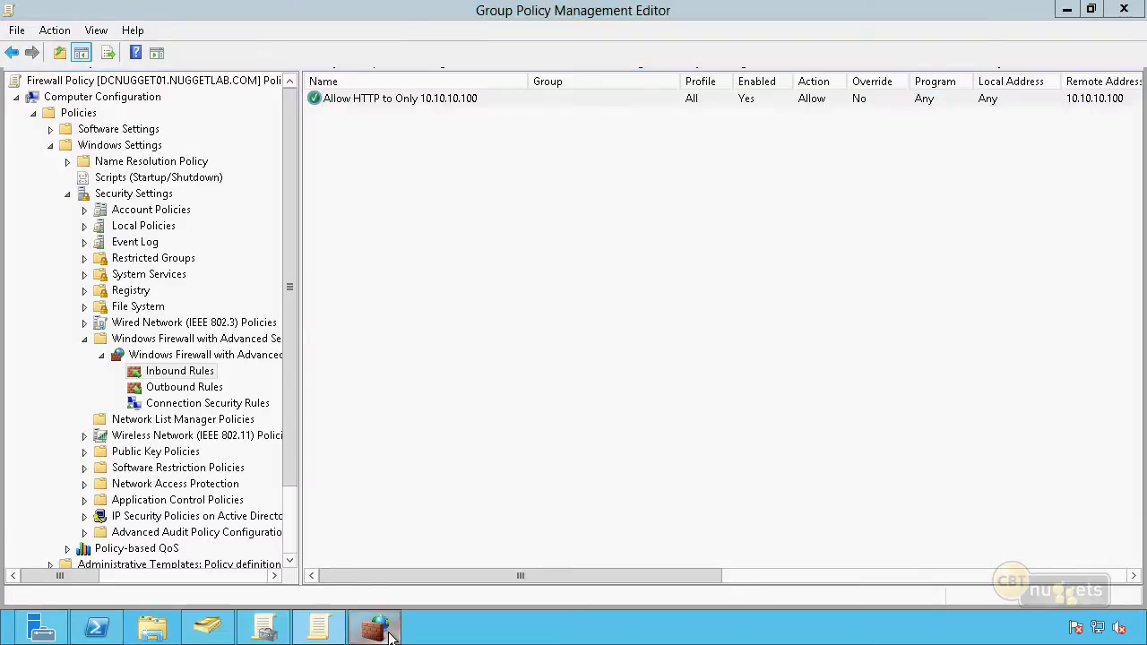
left_click_drag(758, 184, 762, 555)
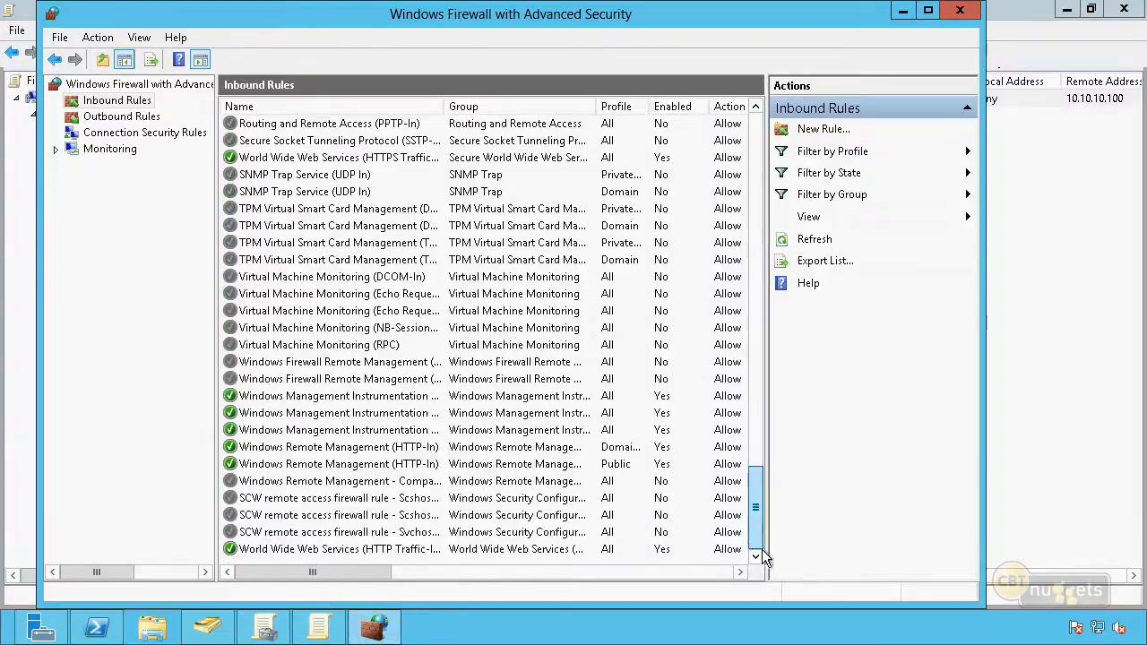
left_click(417, 551)
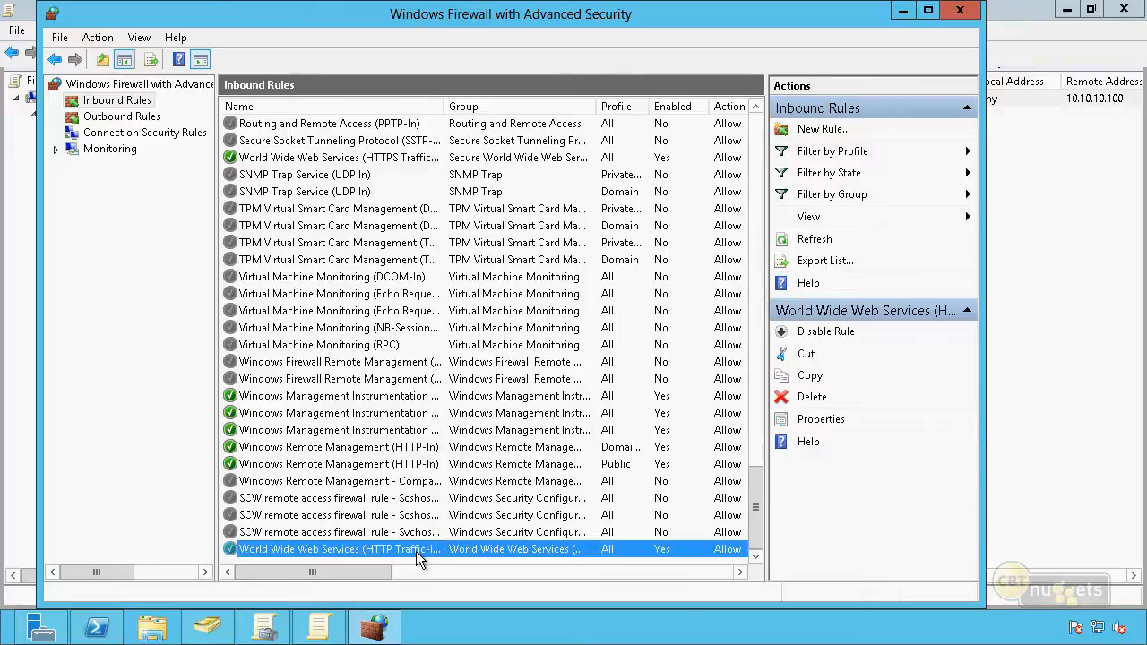
right_click(416, 551)
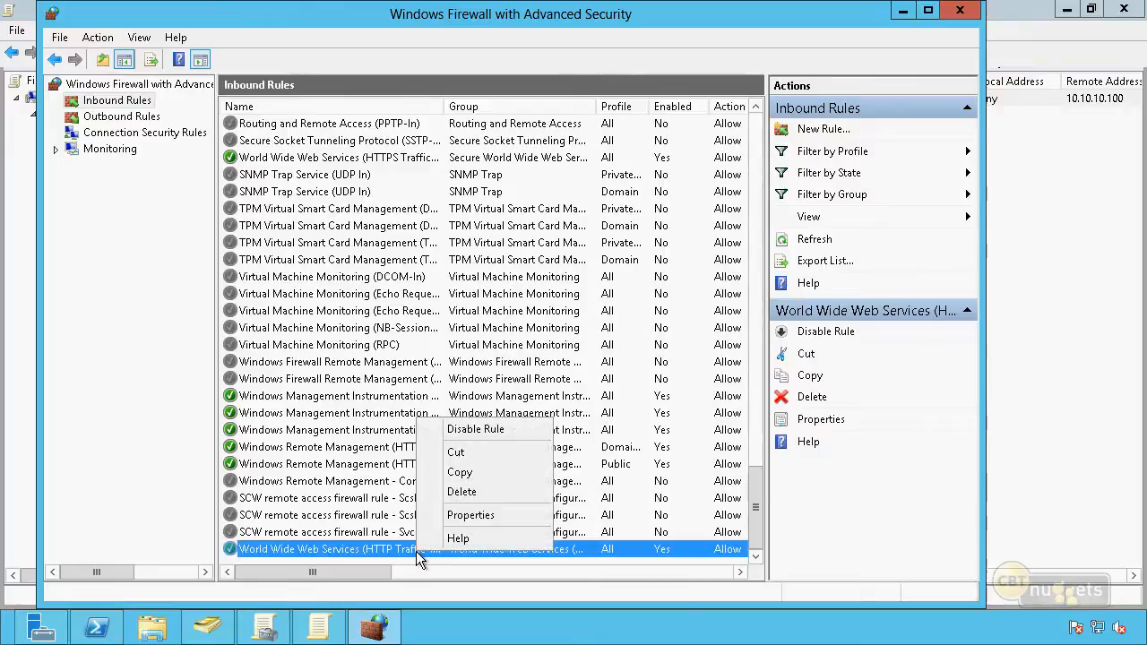
left_click(492, 431)
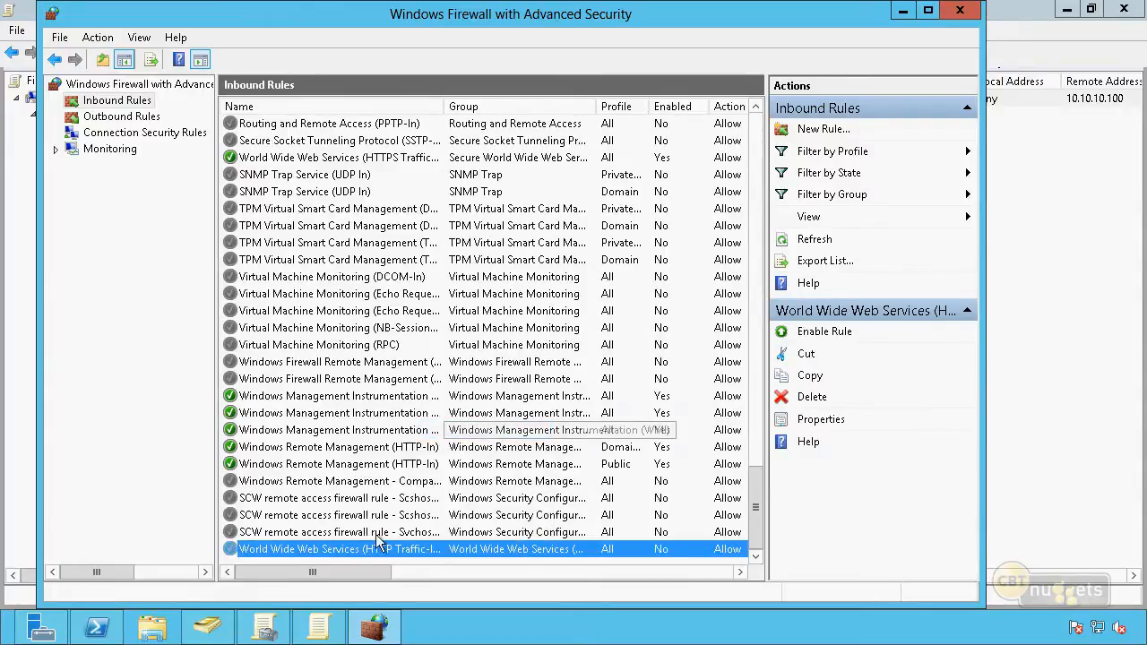
Step: Switch to Windows PowerShell and refresh Group Policy with the gpupdate command
left_click(97, 627)
left_click(260, 319)
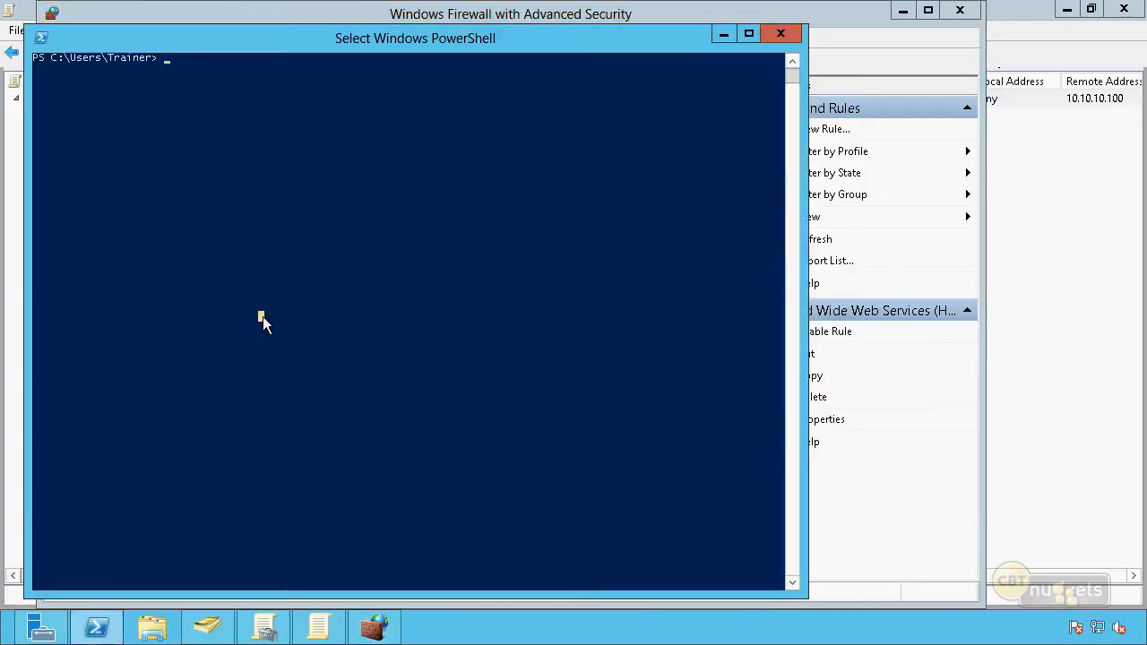
type("gpupdate")
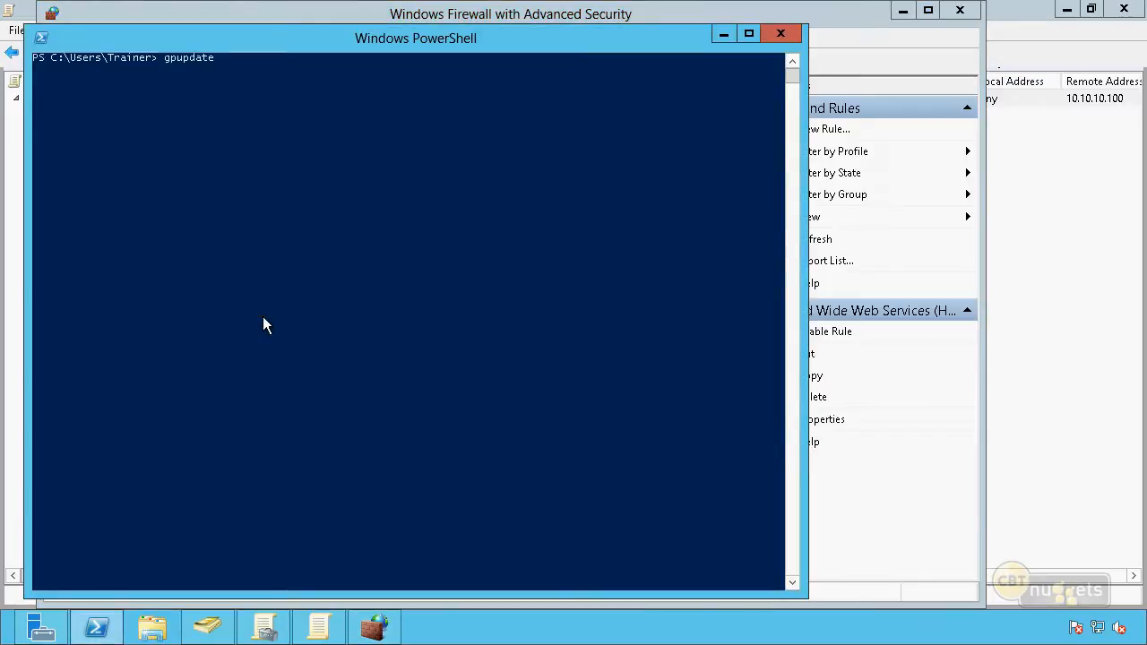
key("Return")
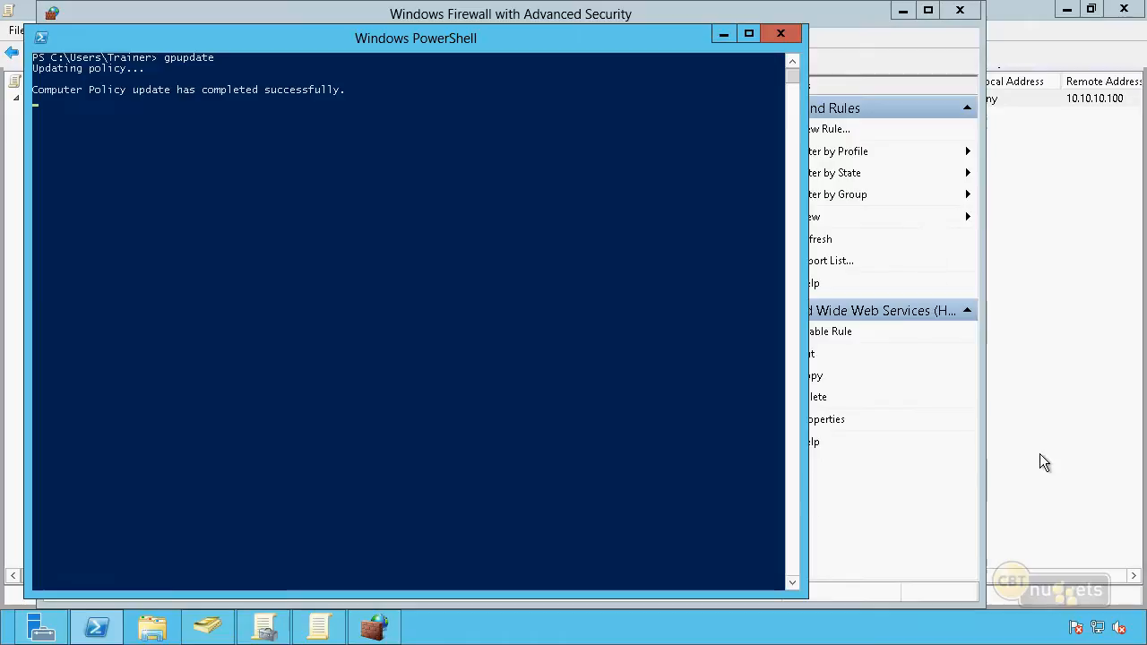
Step: Return to Windows Firewall with Advanced Security and locate the rule "Allow HTTP to Only 10.10.10.100" among the inbound rules
left_click(374, 627)
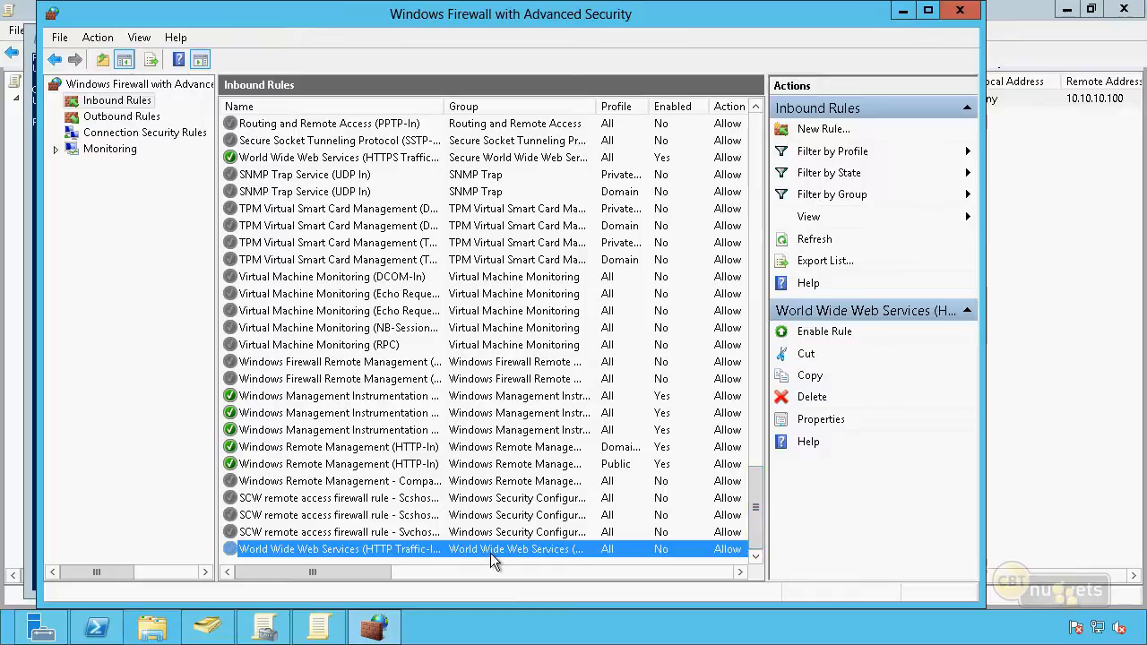
left_click_drag(757, 535, 767, 125)
left_click(386, 125)
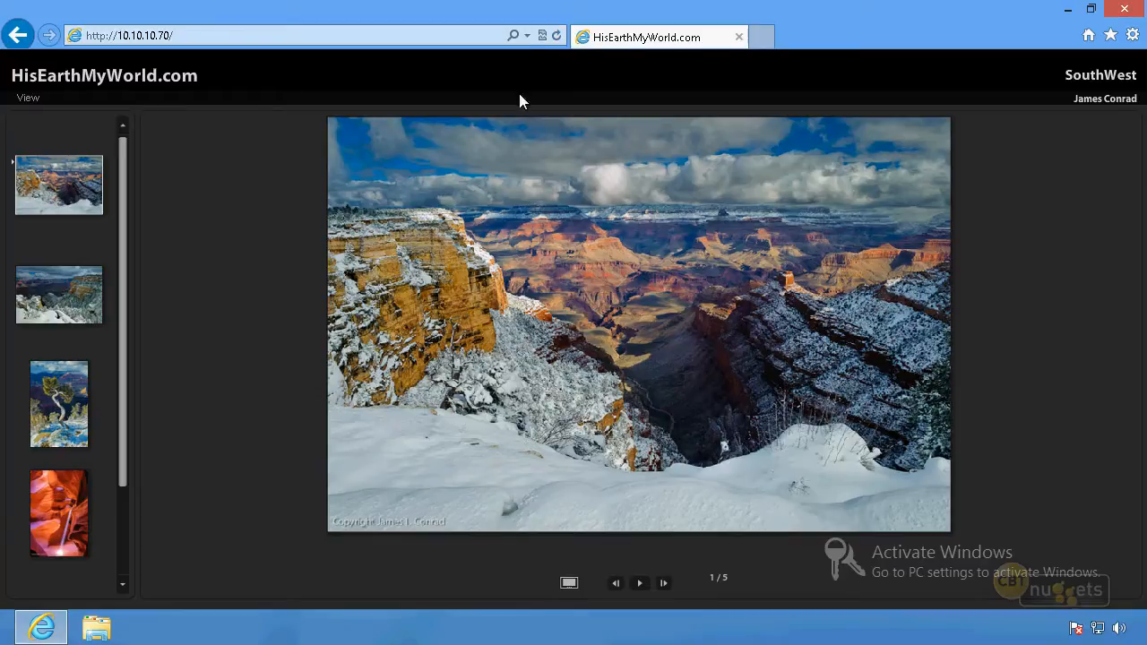
left_click(558, 39)
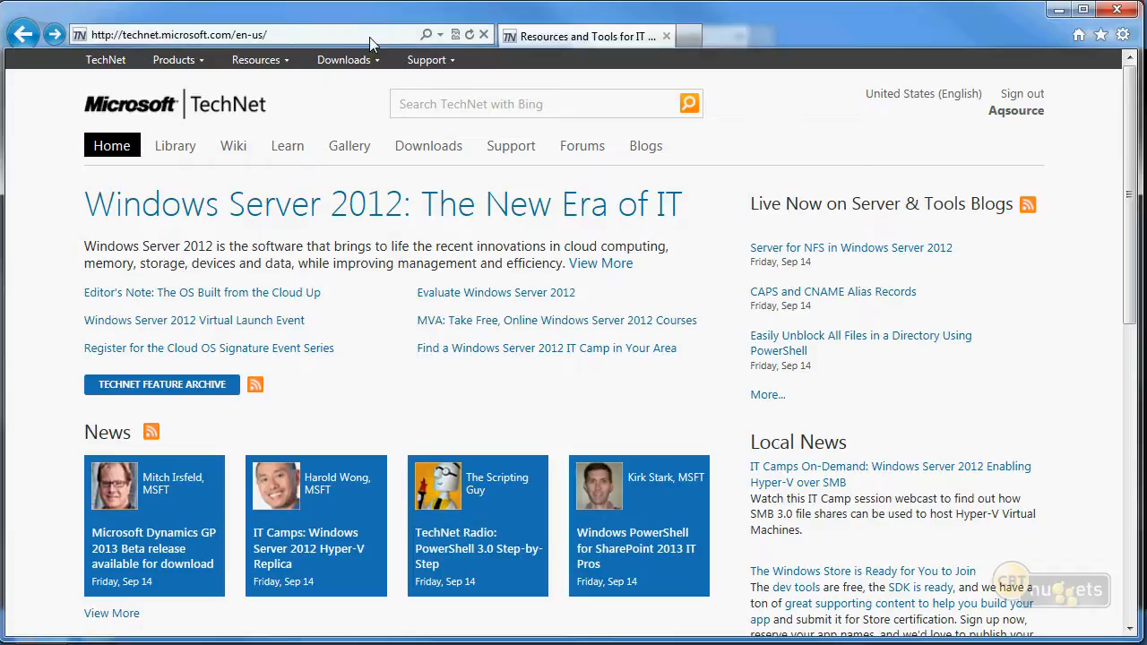
left_click(370, 36)
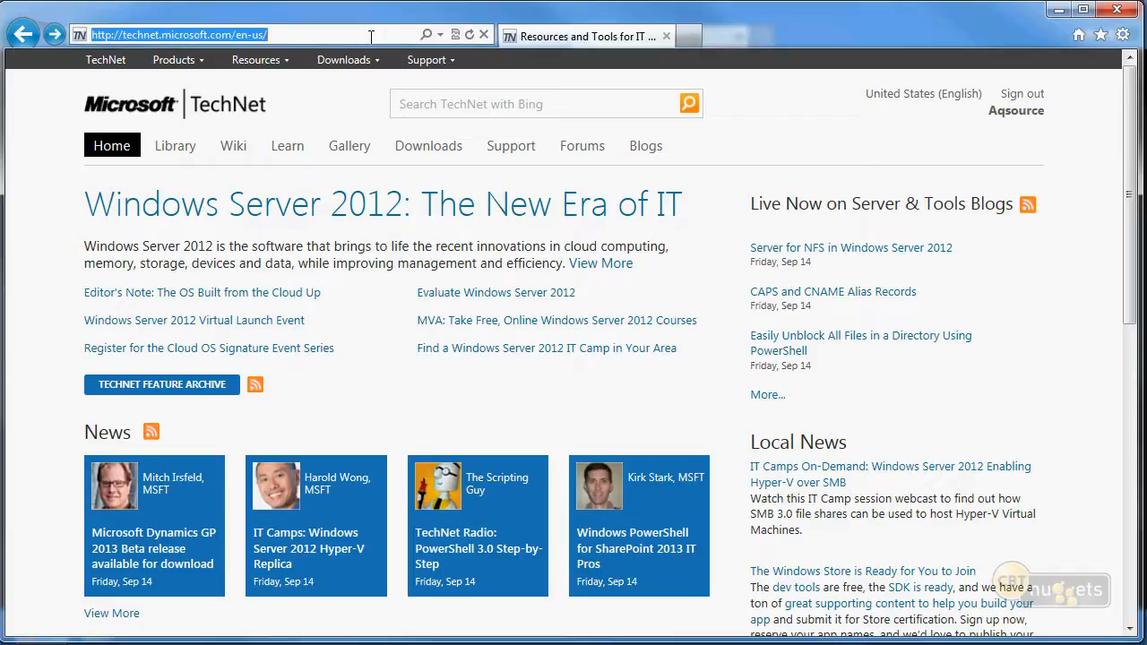
type("10.10.10.7")
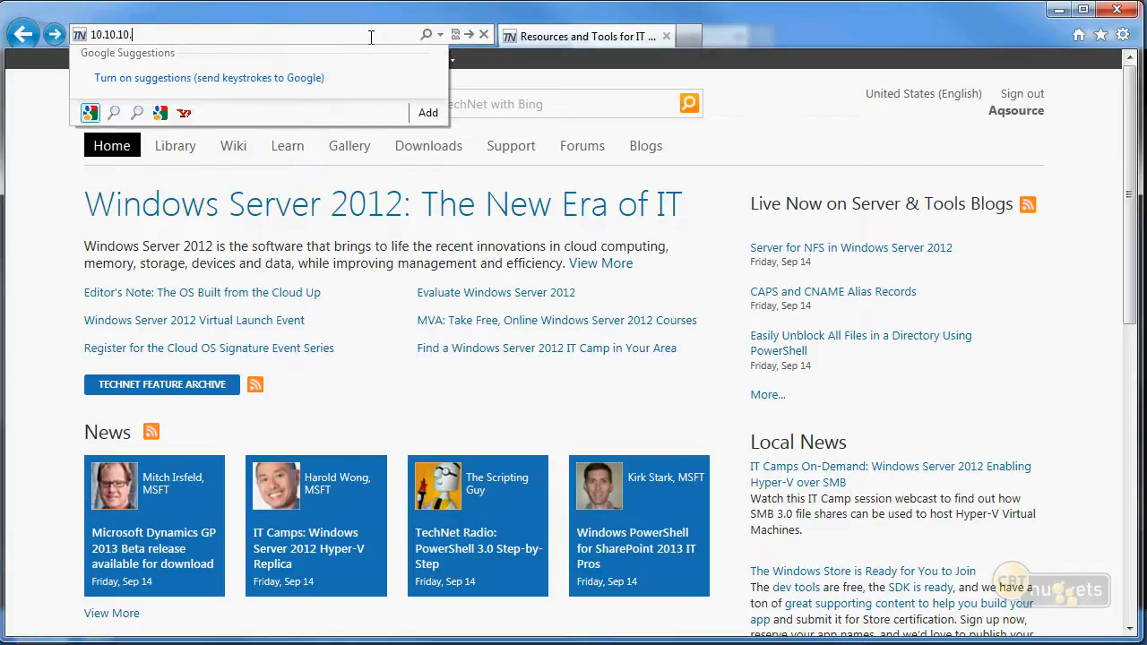
type("0")
key("Return")
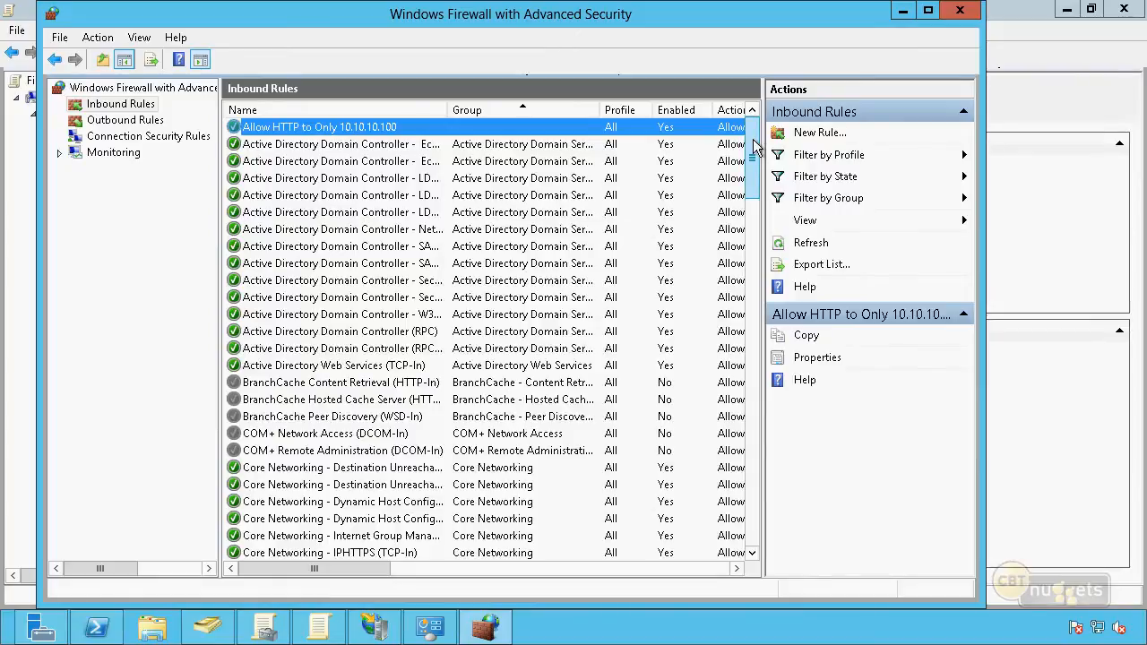
Step: Review the local inbound rules, switch to the Group Policy Management Editor and open the policy's Windows Firewall with Advanced Security properties
left_click_drag(752, 149, 751, 525)
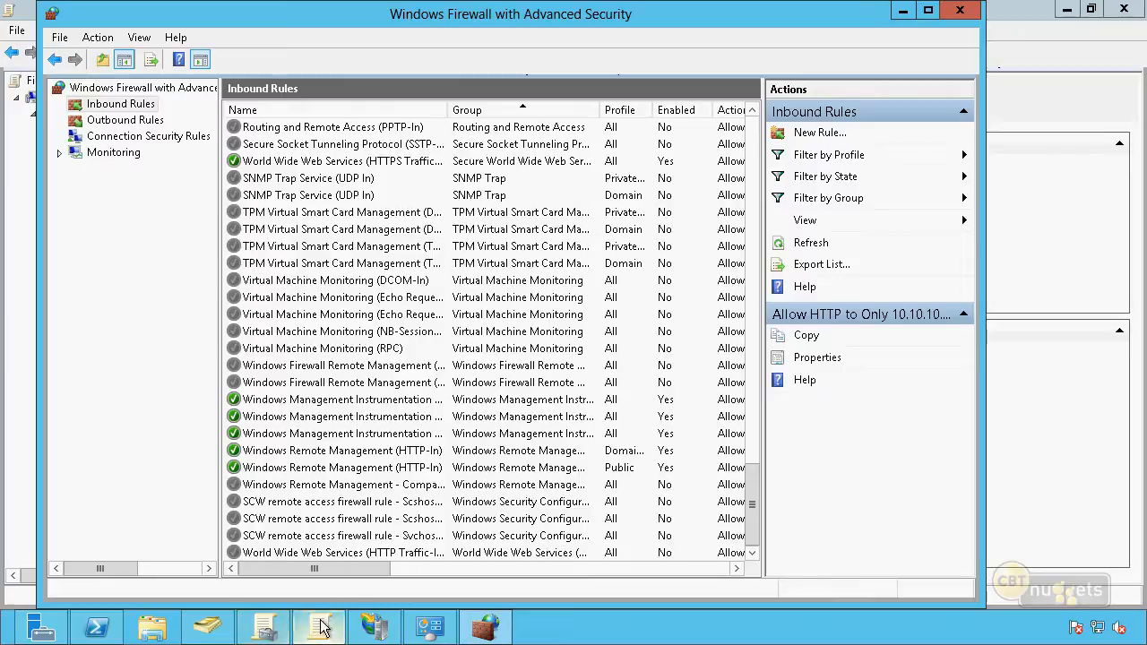
mouse_move(321, 622)
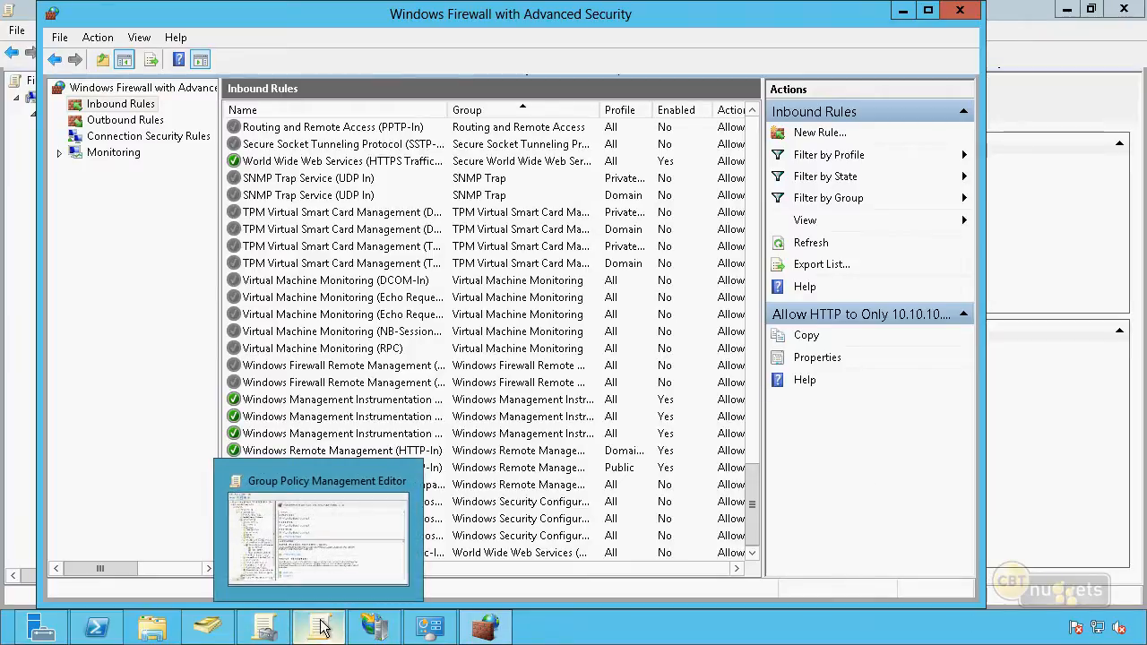
left_click(321, 626)
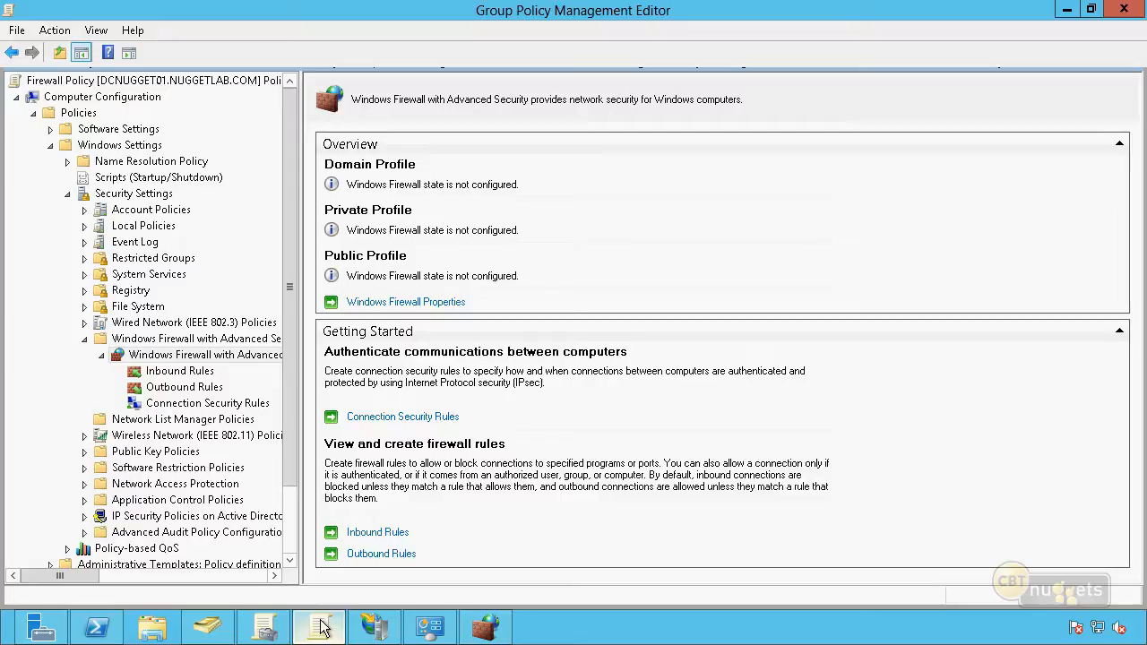
right_click(243, 354)
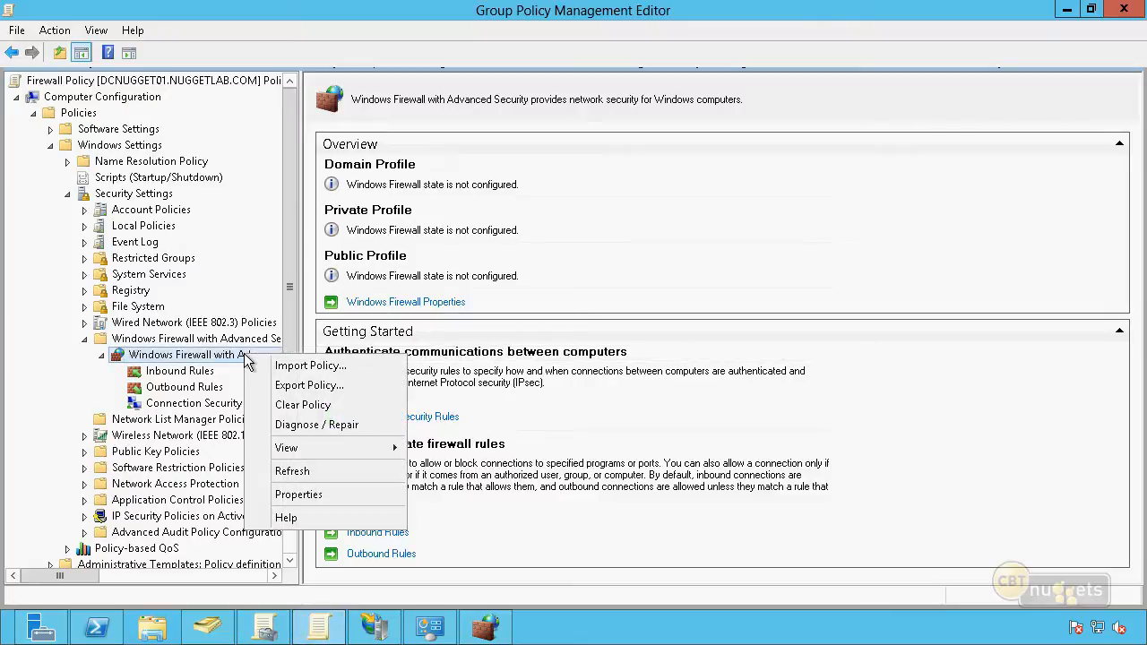
left_click(306, 492)
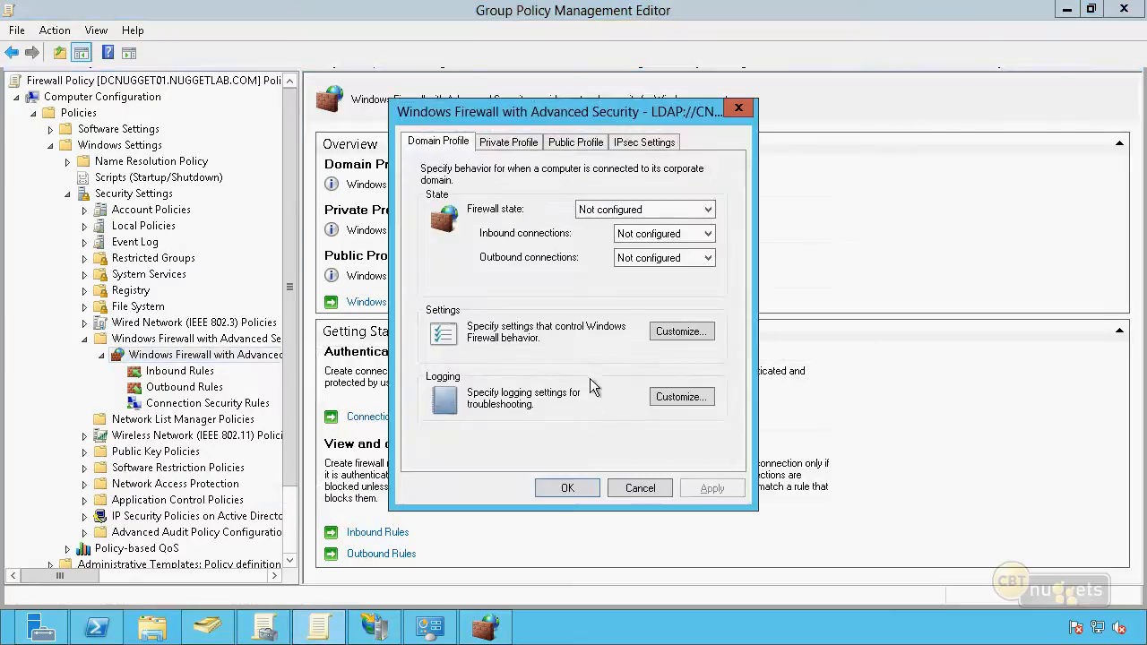
Step: Try setting Apply local firewall rules to No in the Domain Profile's customized settings, and cancel the change
left_click(679, 331)
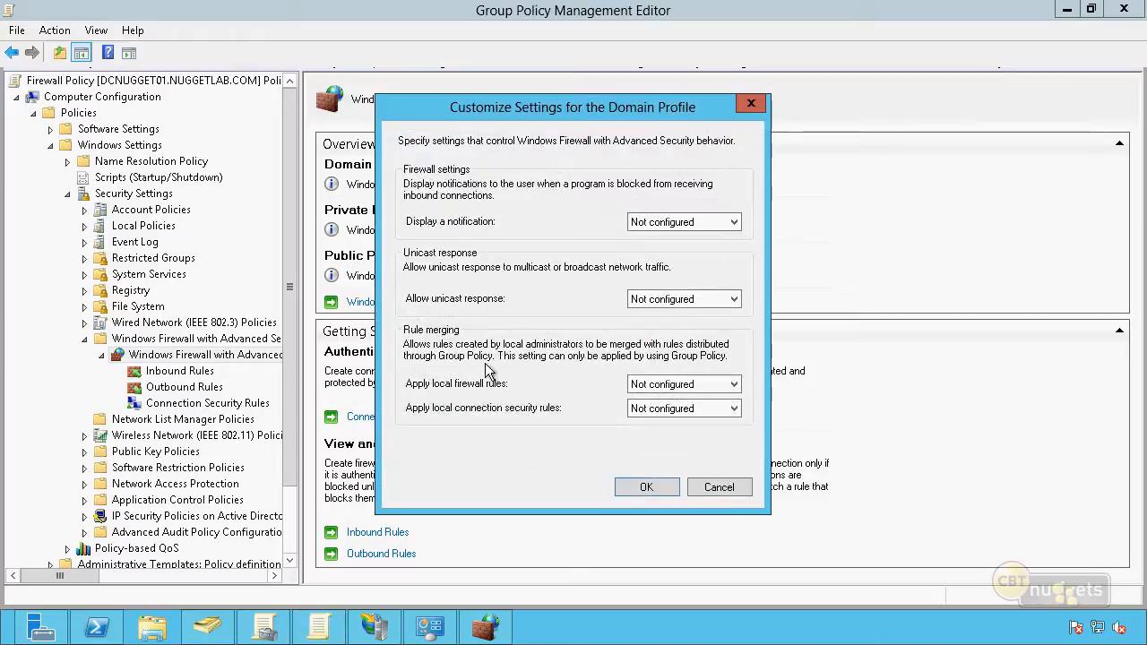
left_click(666, 385)
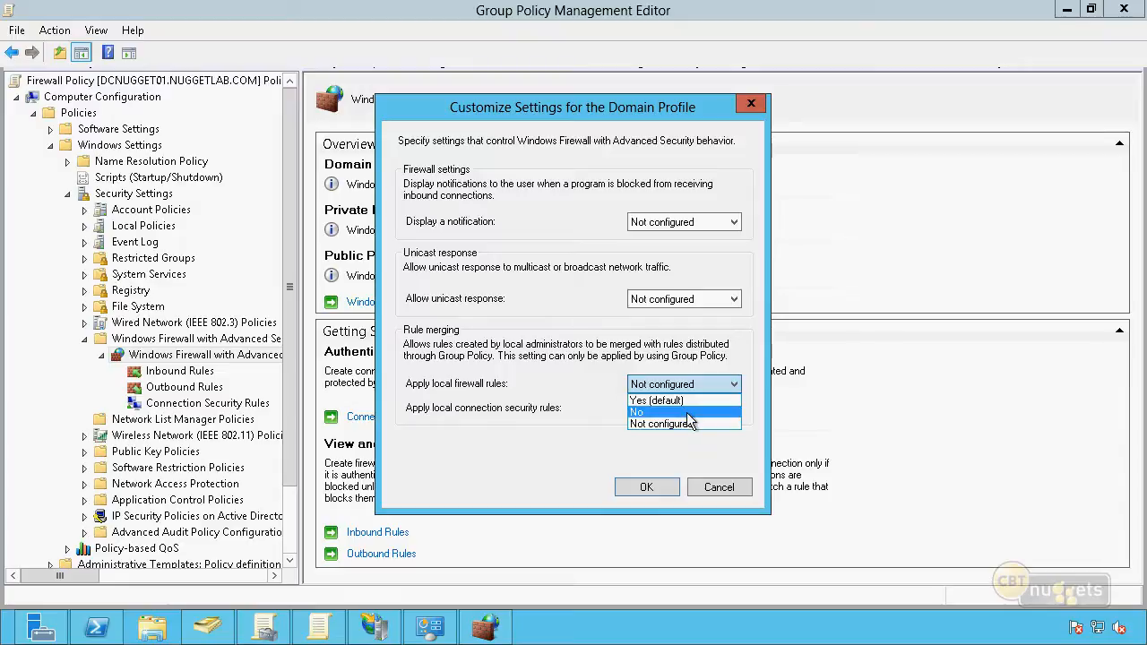
left_click(690, 414)
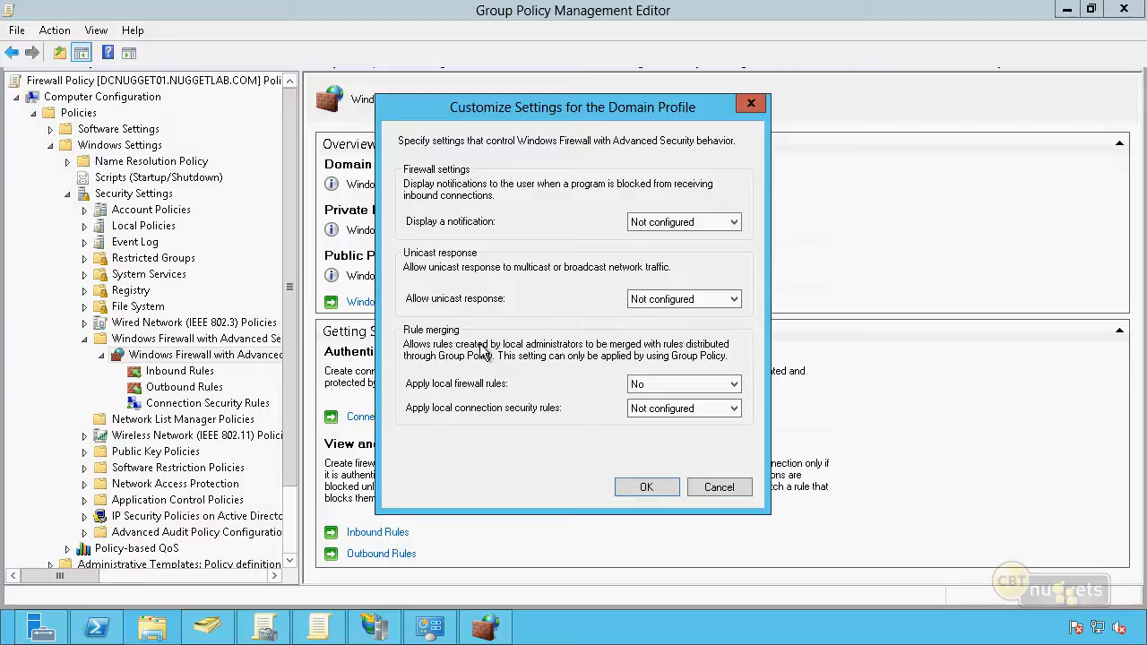
left_click(728, 490)
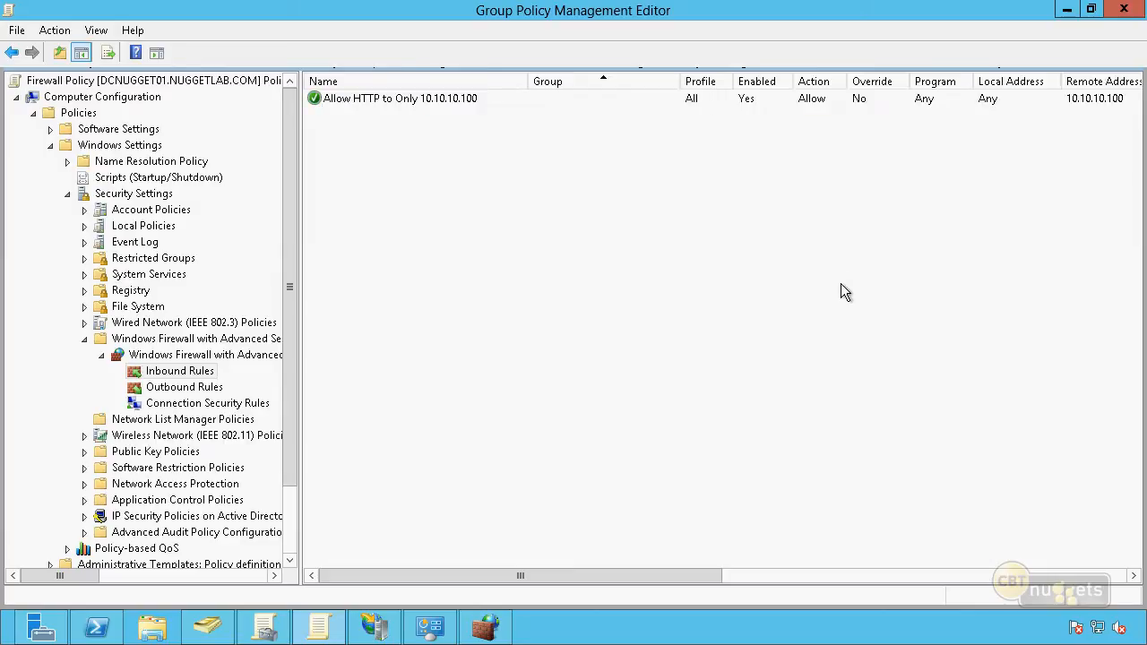
Step: Examine the policy's Connection Security Rules and the client, secure server and server entries under IP Security Policies on Active Directory
left_click(246, 408)
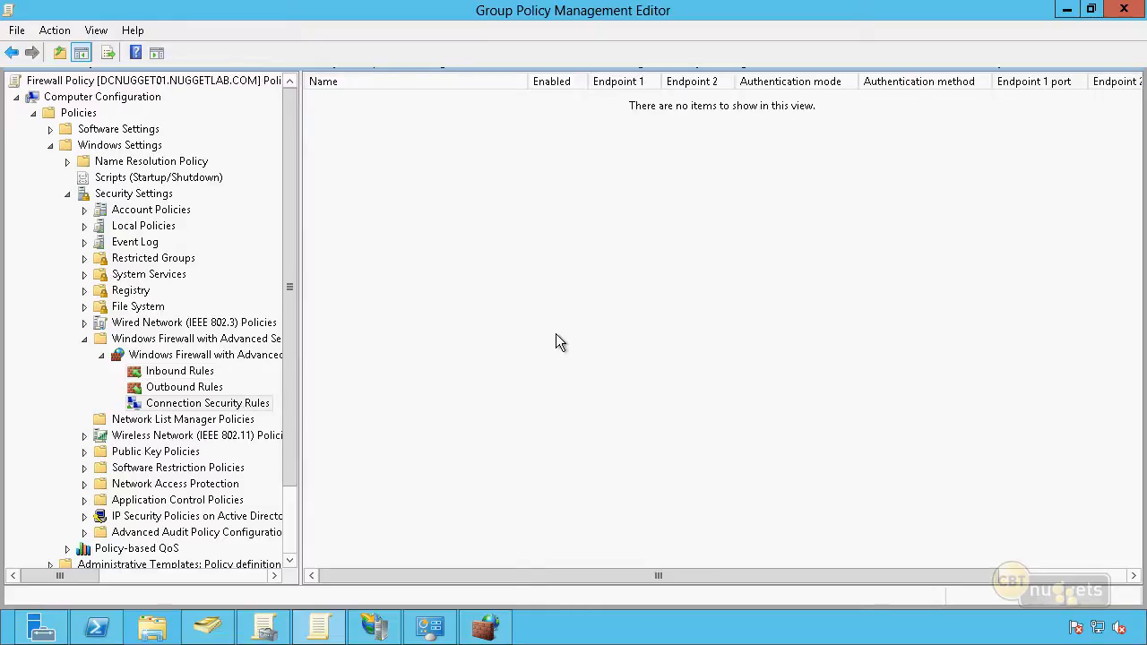
left_click(205, 519)
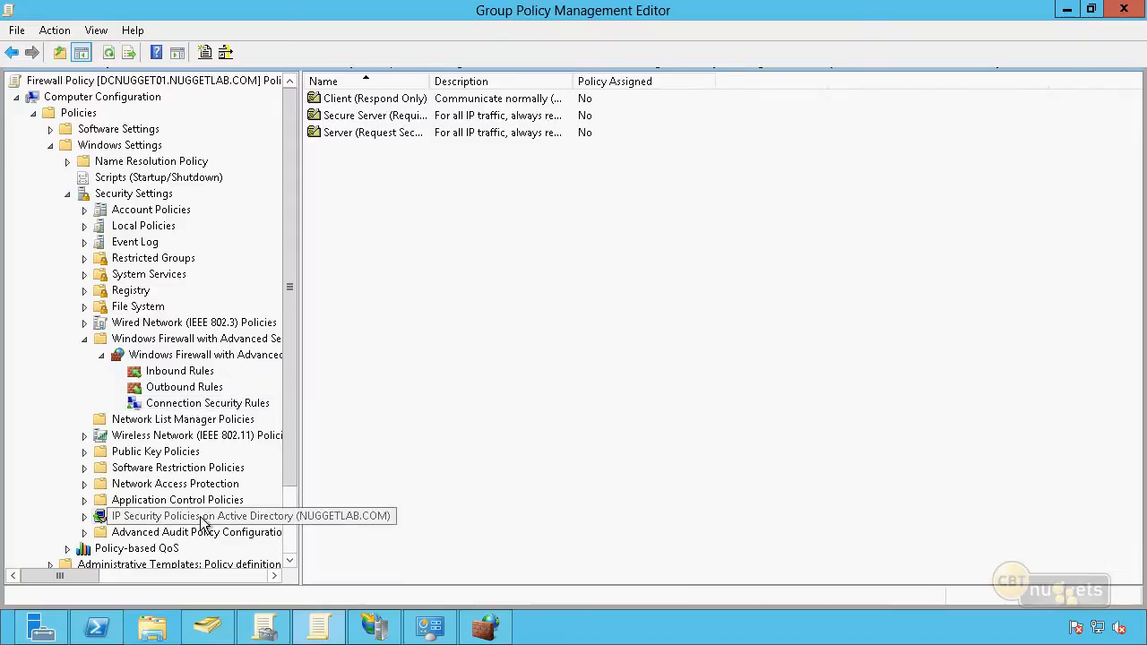
left_click_drag(428, 78, 506, 82)
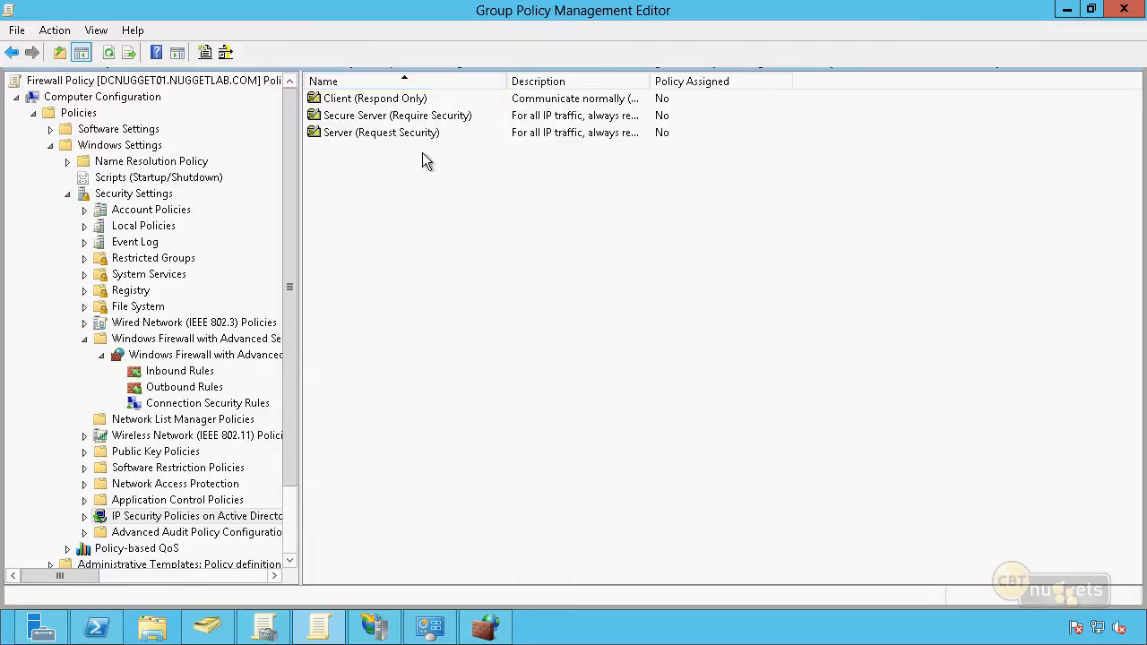
left_click(364, 123)
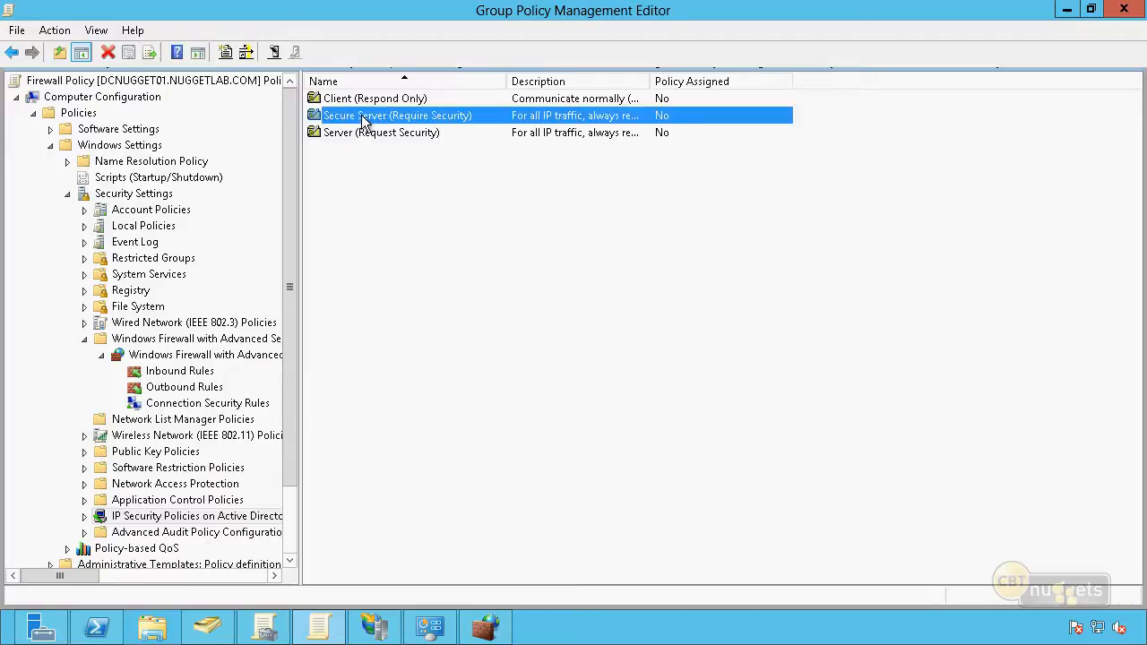
left_click(421, 132)
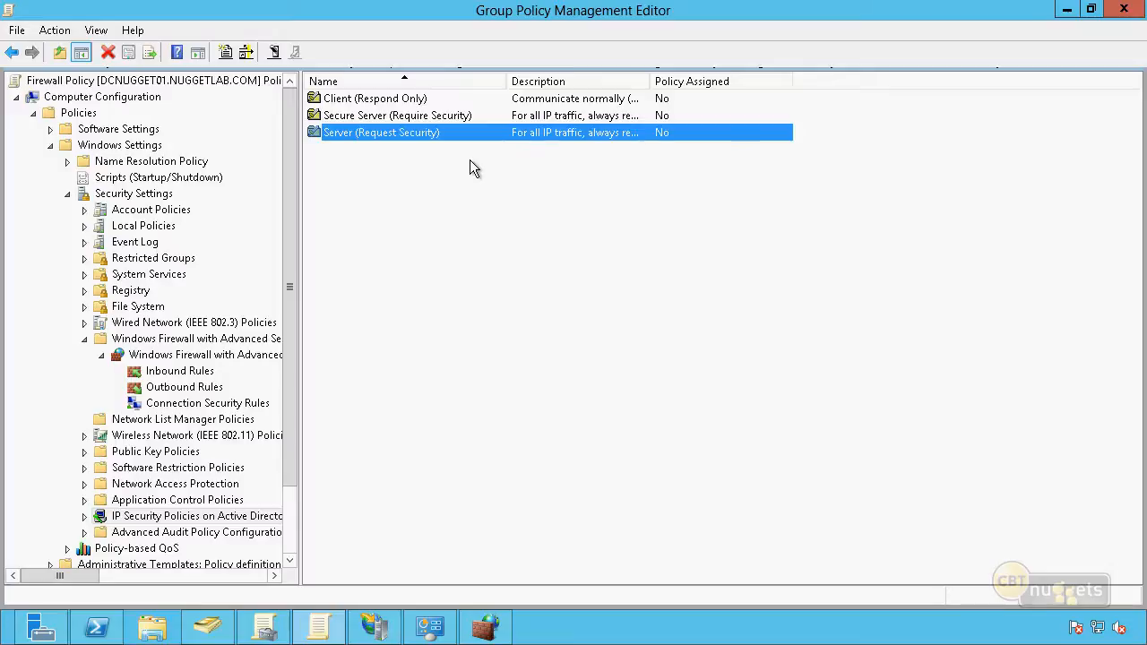
left_click(399, 103)
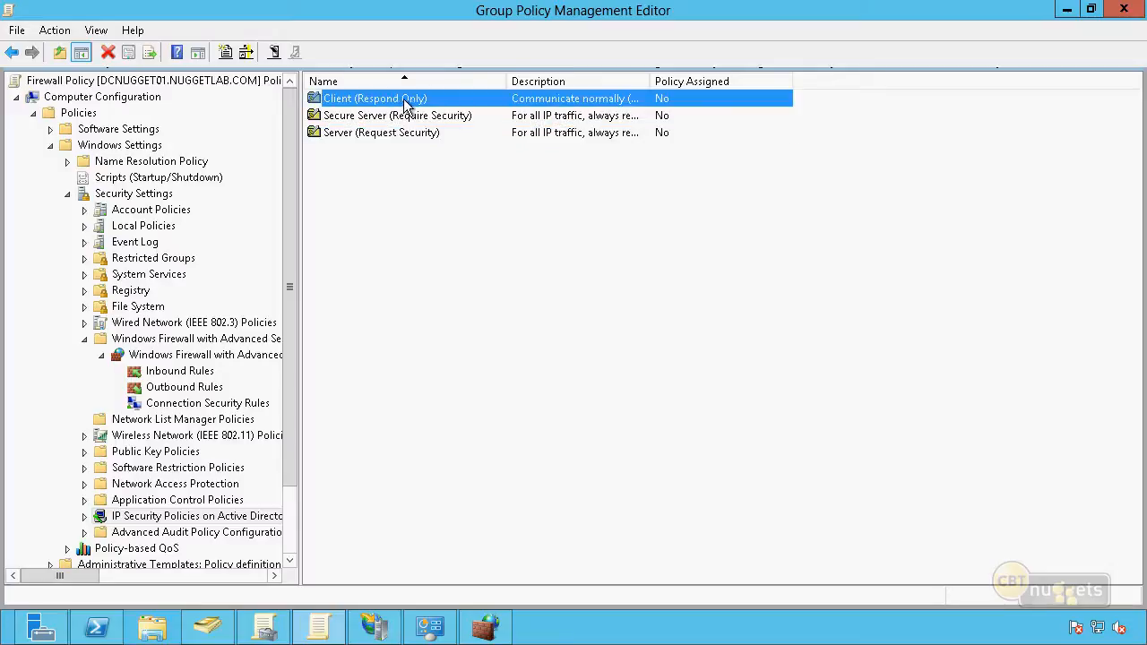
left_click(448, 117)
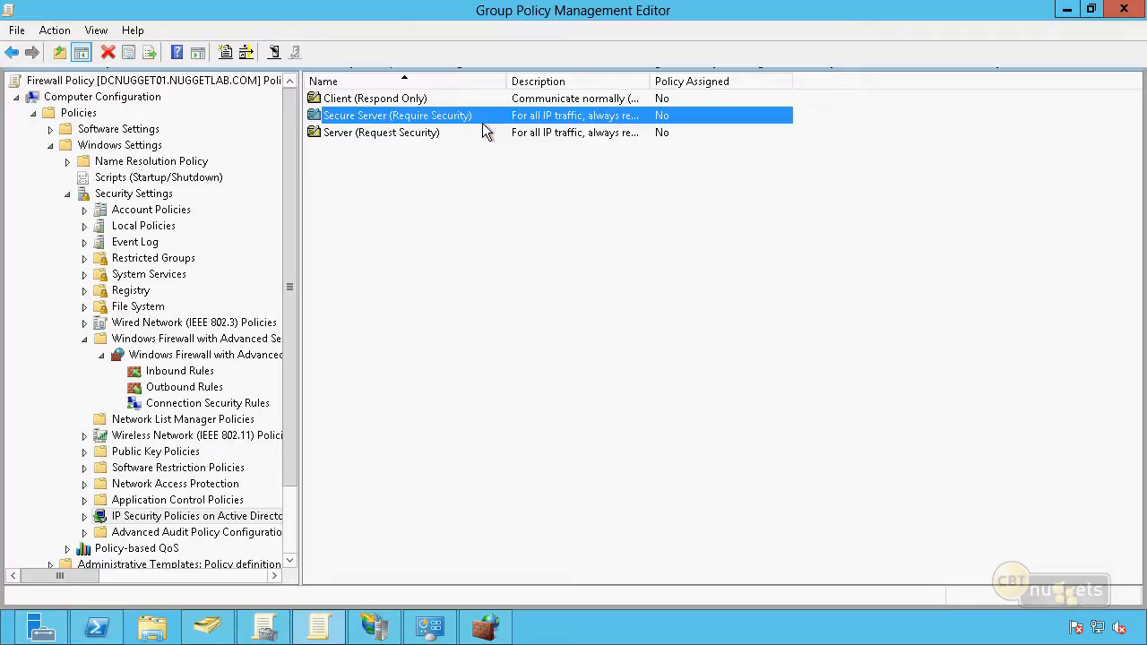
left_click(431, 238)
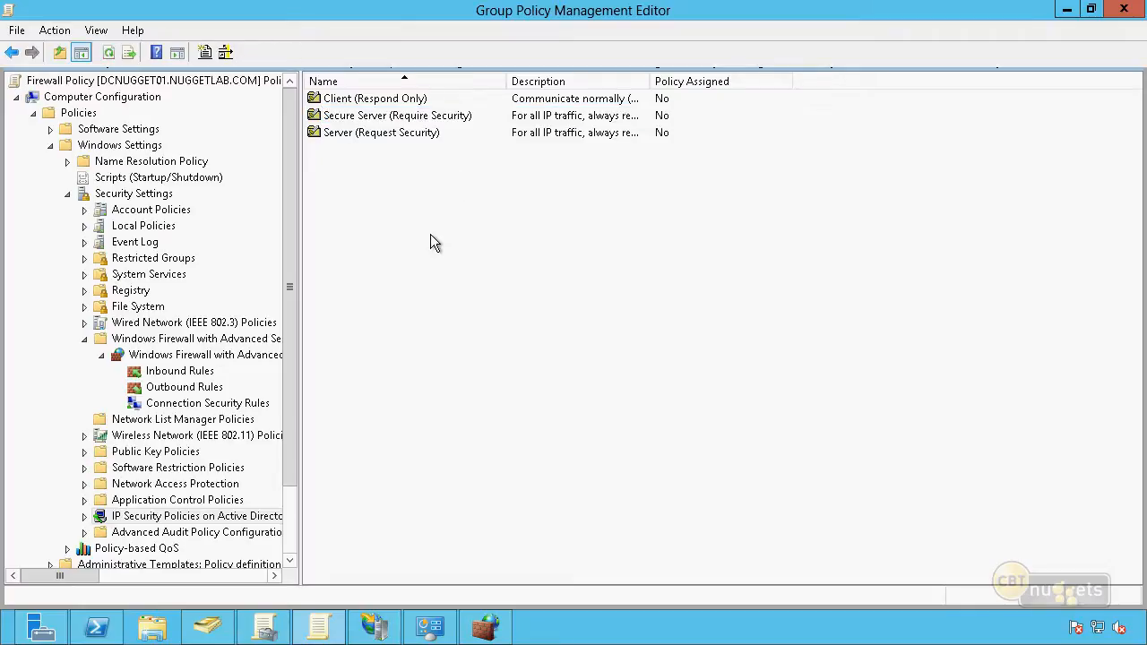
left_click(230, 405)
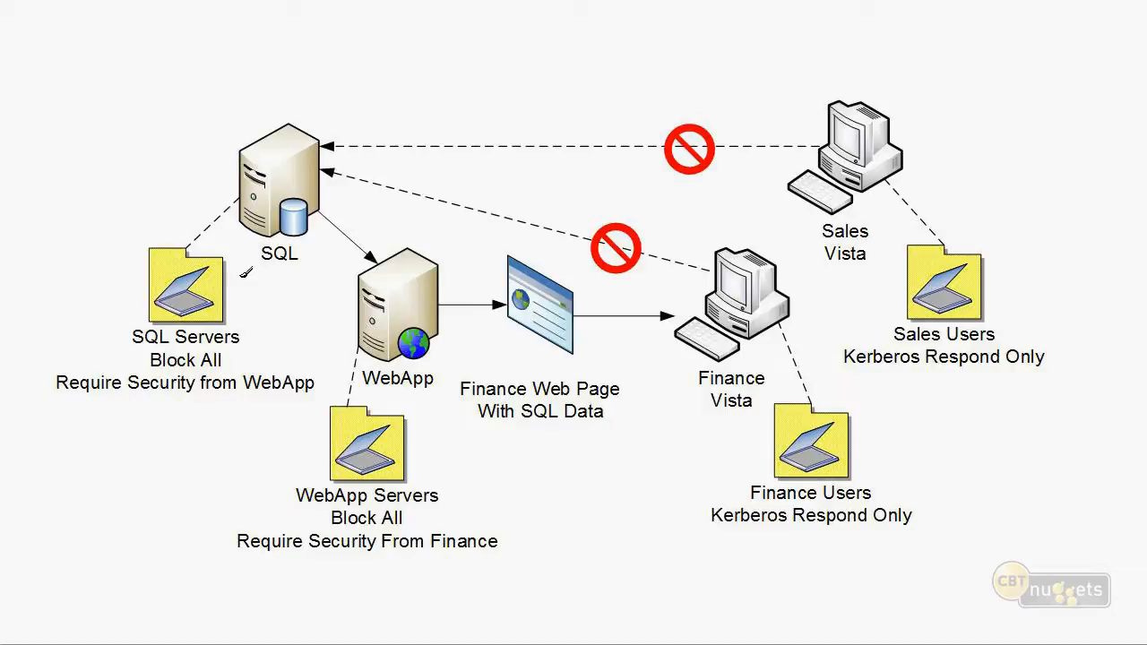
left_click_drag(257, 275, 307, 271)
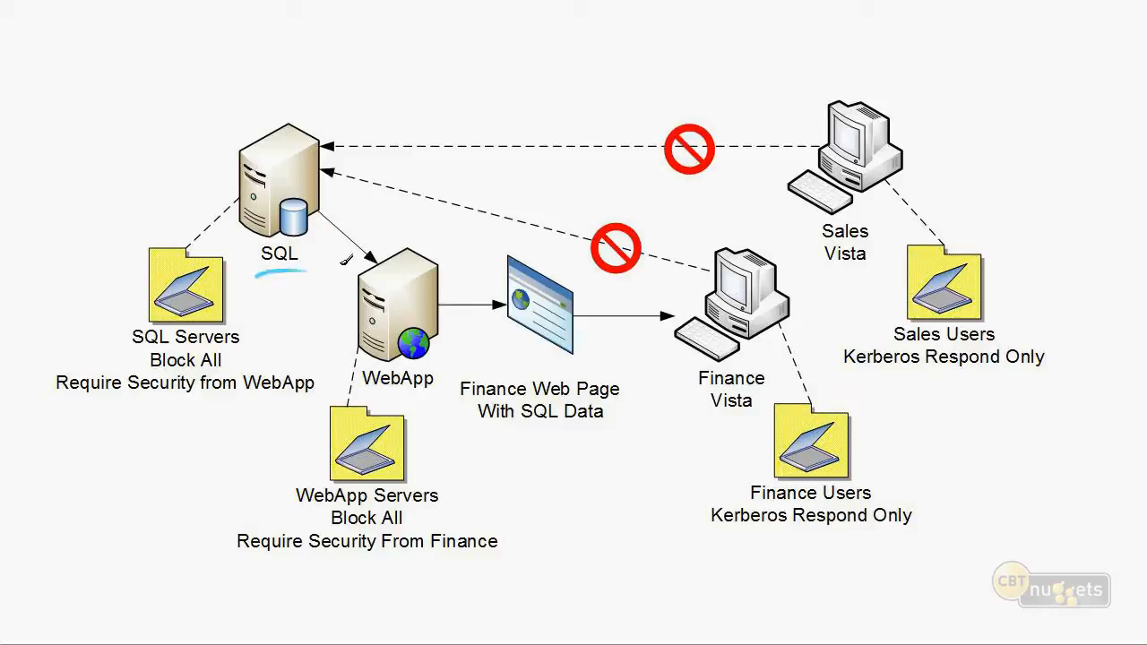
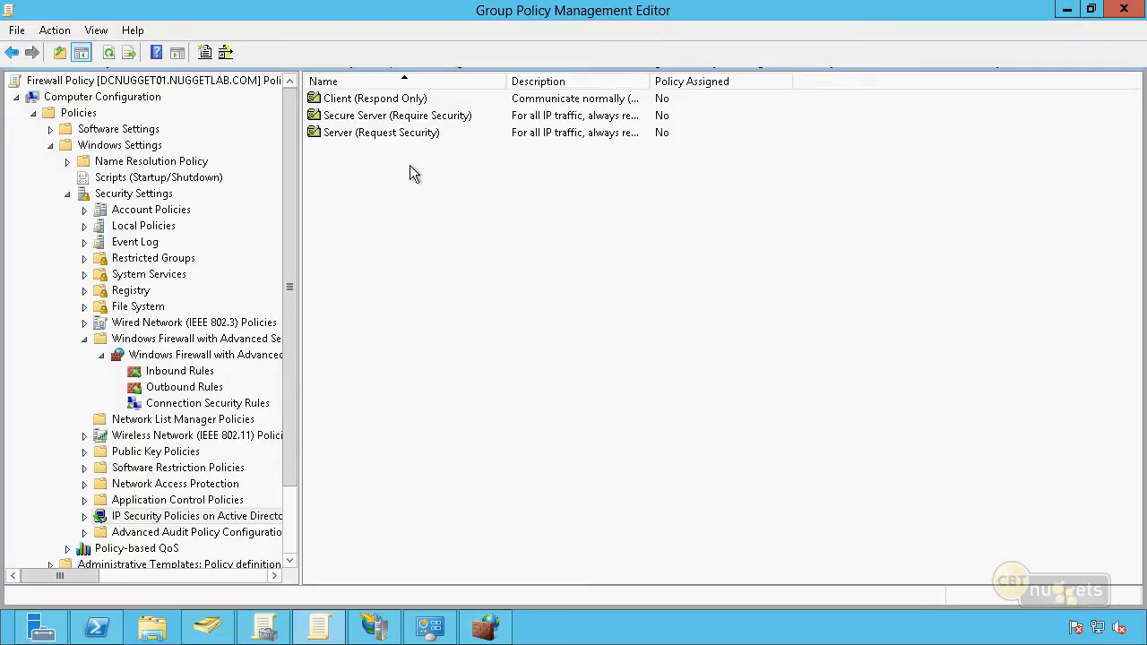
Step: Start a new connection security rule and compare the Authentication exemption, Server-to-server, Tunnel and Custom rule types
left_click(237, 405)
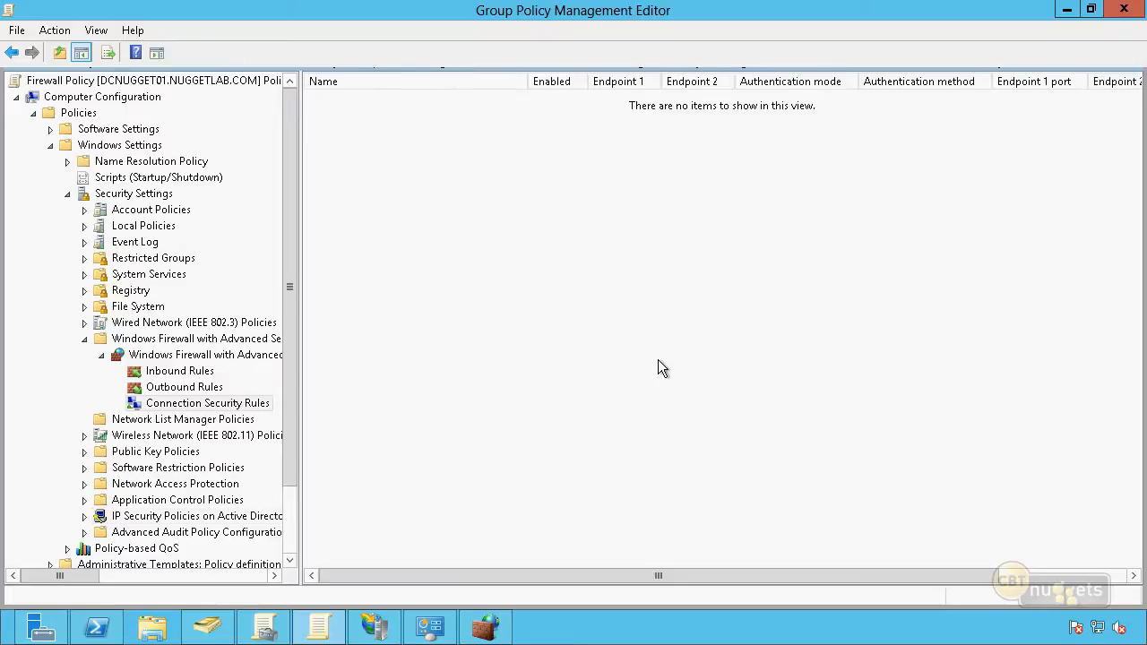
right_click(395, 166)
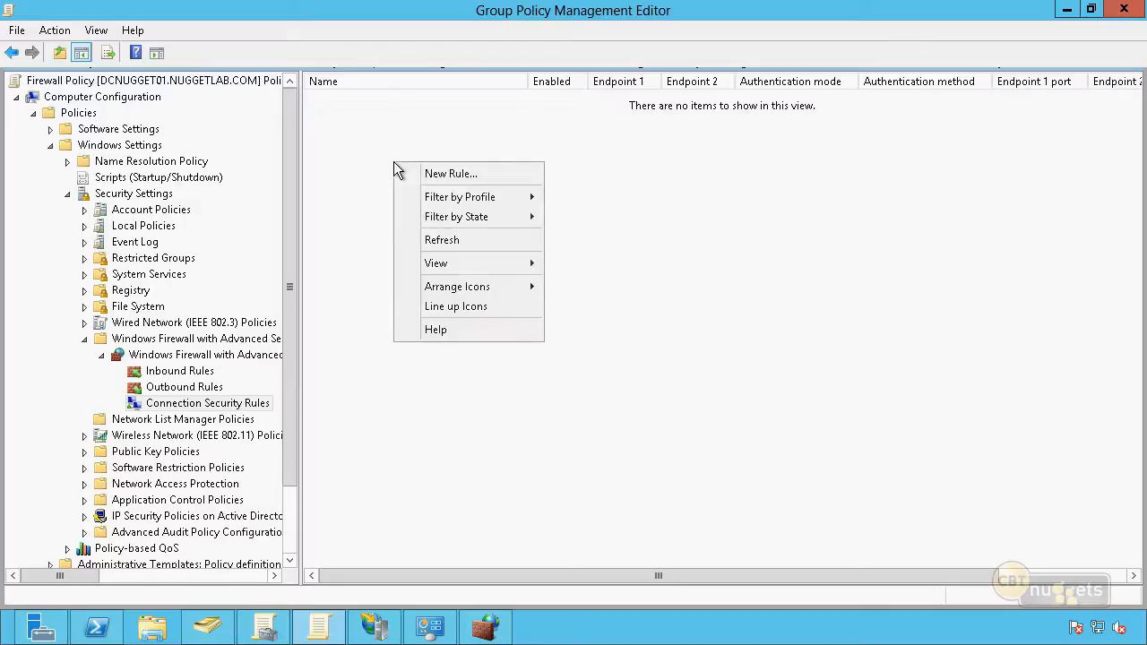
left_click(451, 177)
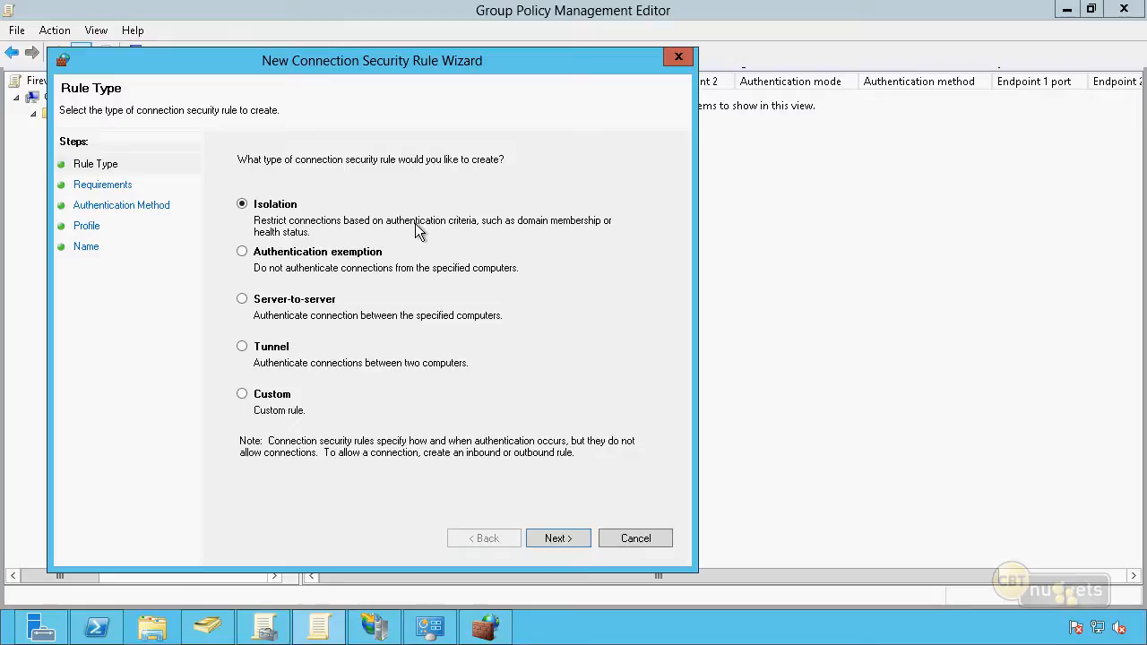
left_click(242, 252)
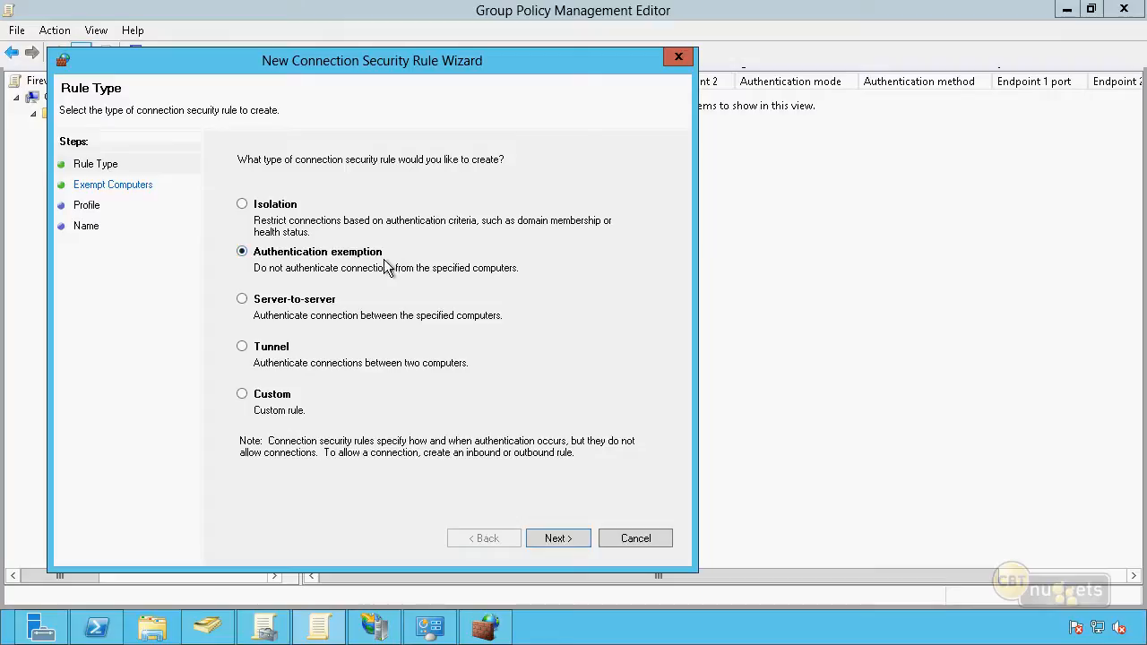
left_click(243, 301)
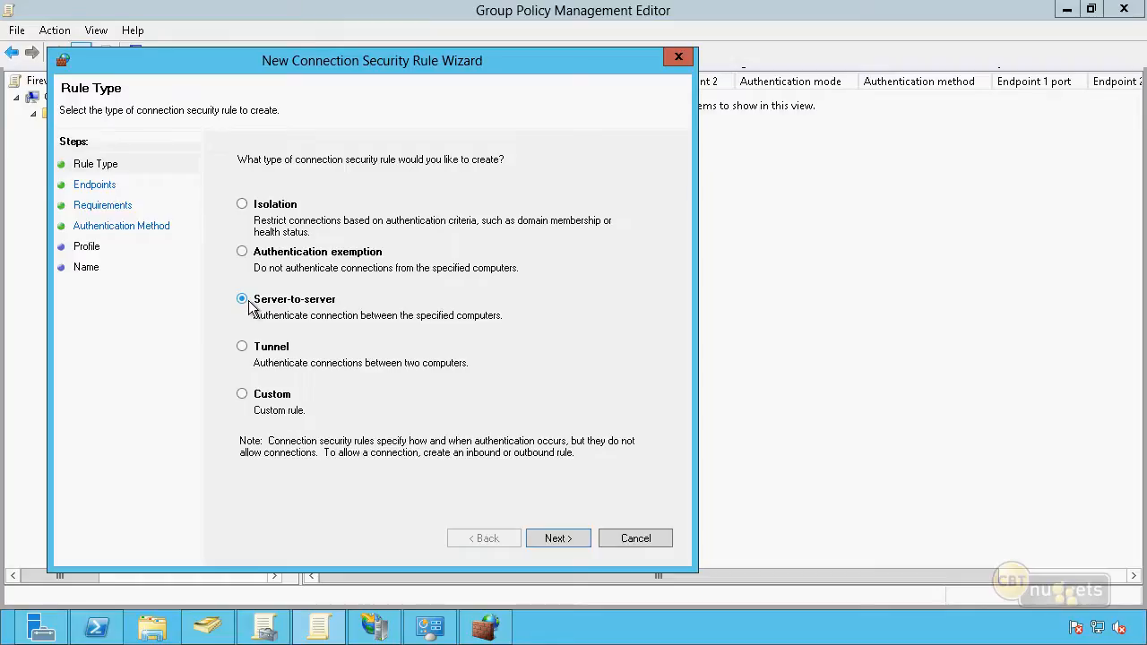
left_click(242, 346)
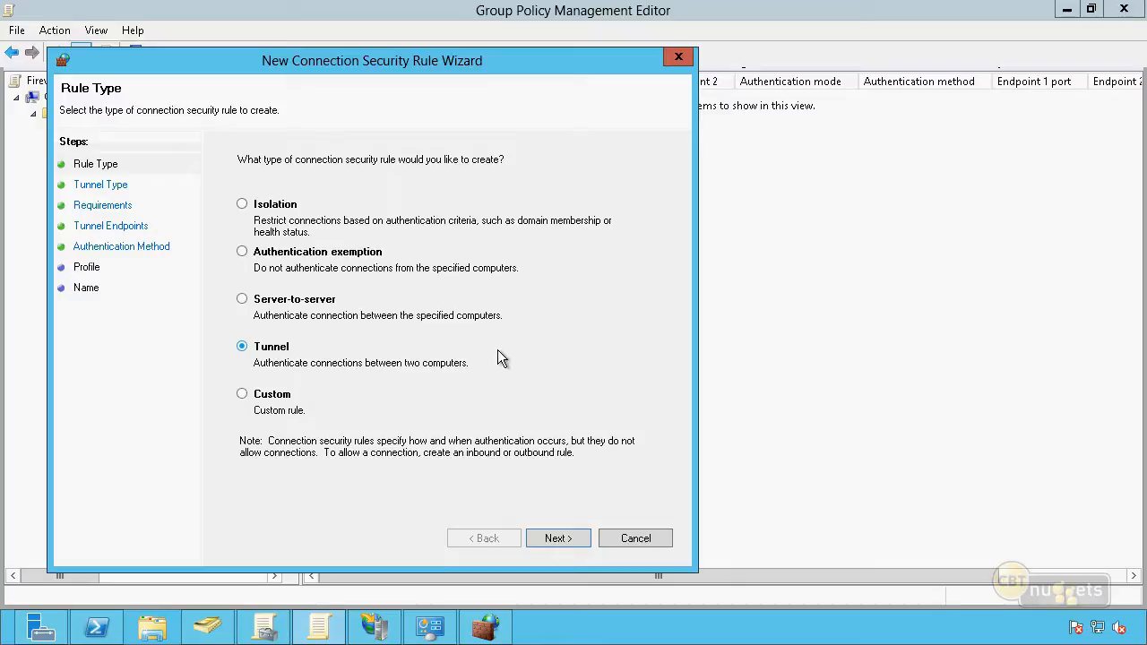
left_click(242, 394)
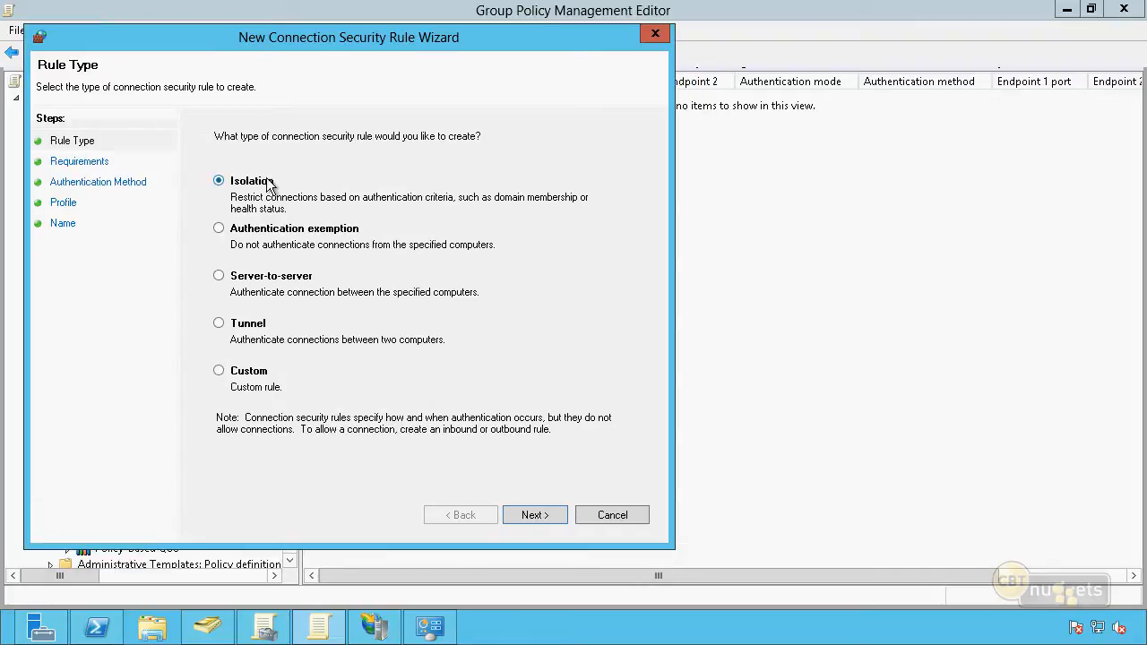
Step: Make the Isolation rule require authentication for inbound and outbound connections, using Computer and user (Kerberos V5) as the authentication method
left_click(535, 515)
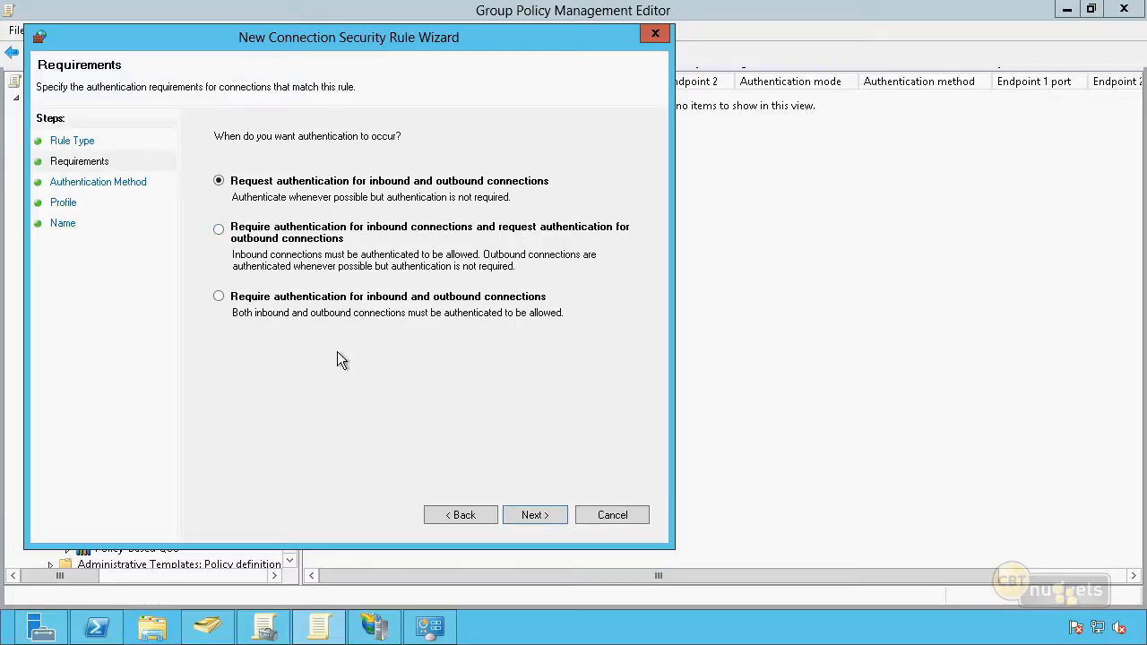
left_click(218, 298)
left_click(532, 516)
left_click(292, 215)
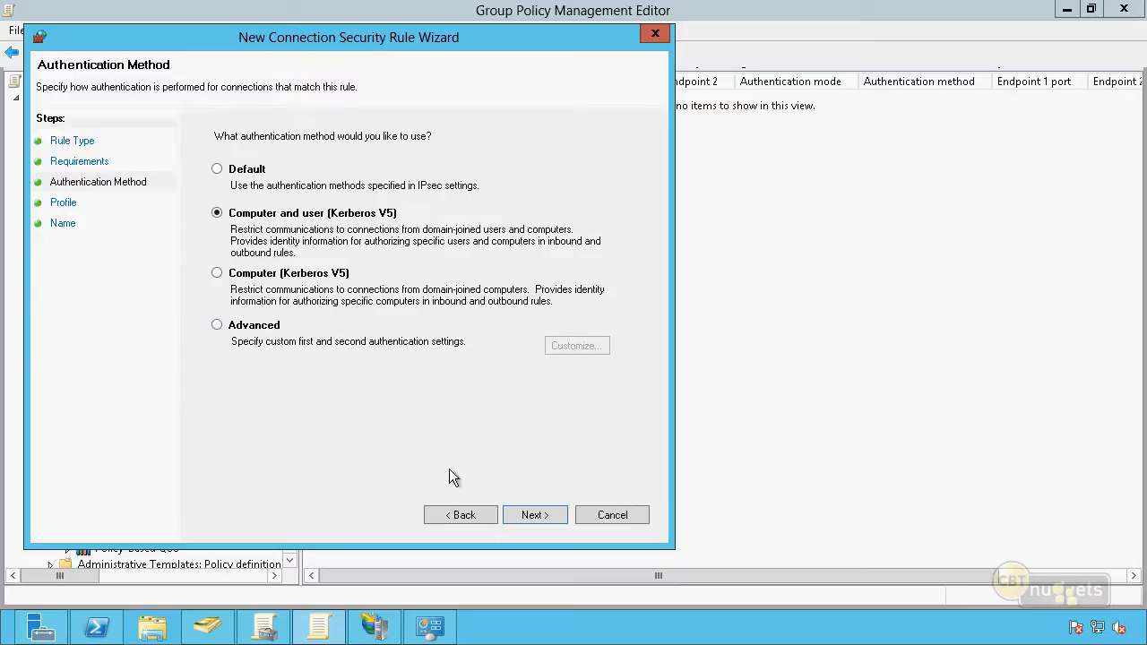
left_click(533, 518)
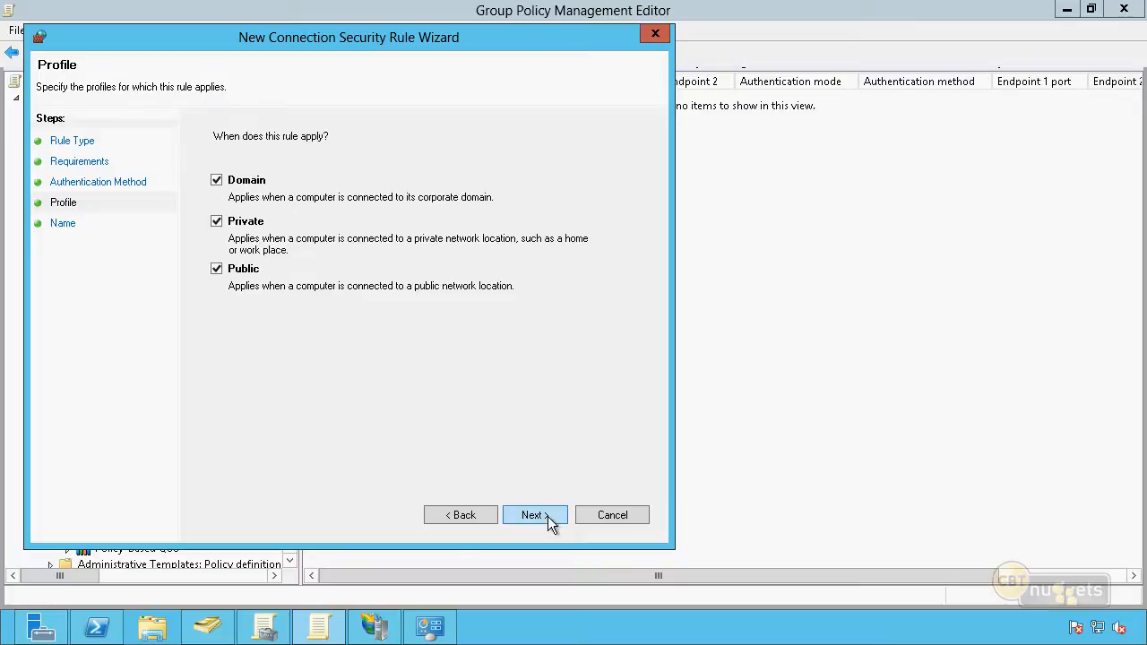
Step: Limit the connection security rule to the Domain profile by excluding Private and Public, and continue to its naming page
left_click(217, 224)
left_click(217, 269)
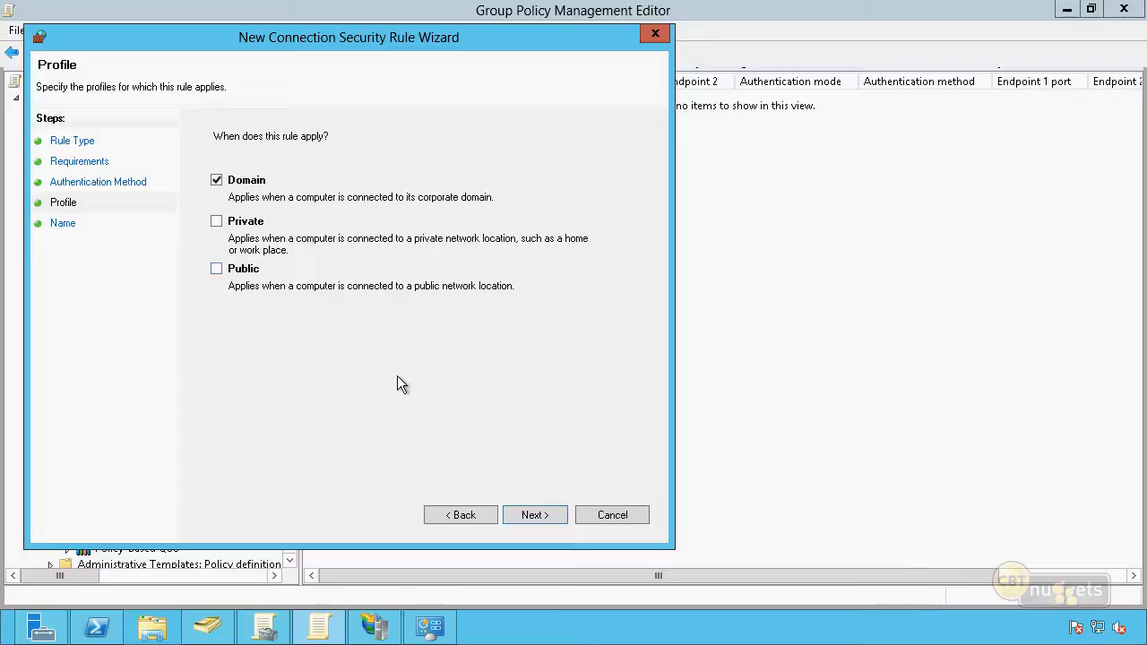
left_click(538, 514)
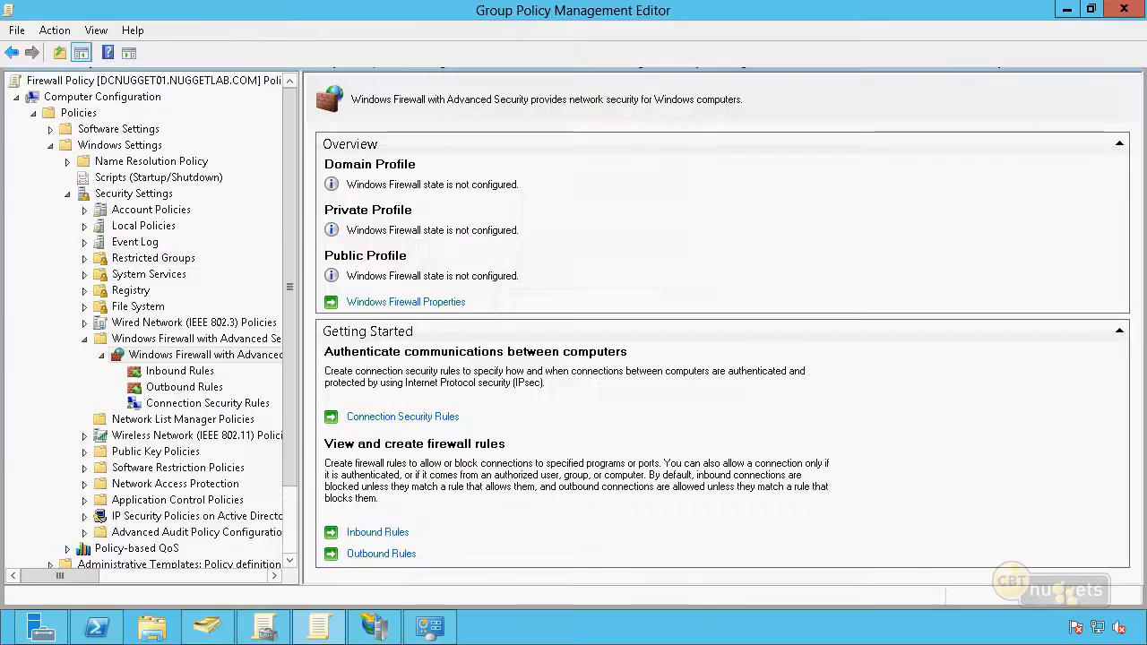
Step: Export the Windows Firewall with Advanced Security policy to a policy file named MyFirewall
right_click(259, 357)
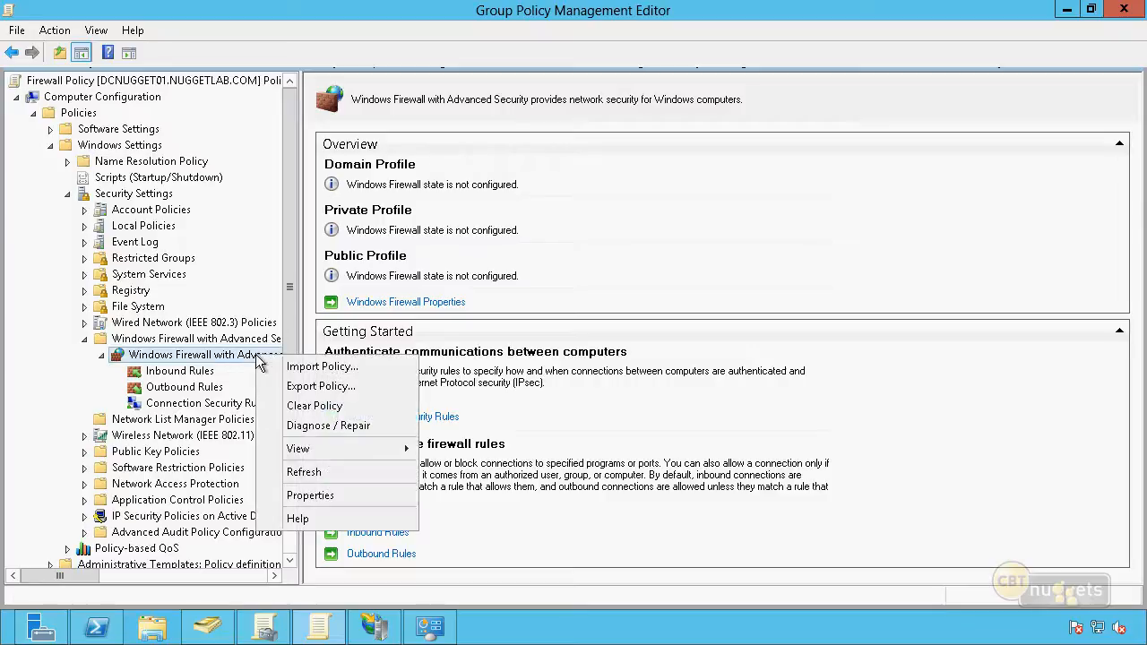
left_click(325, 392)
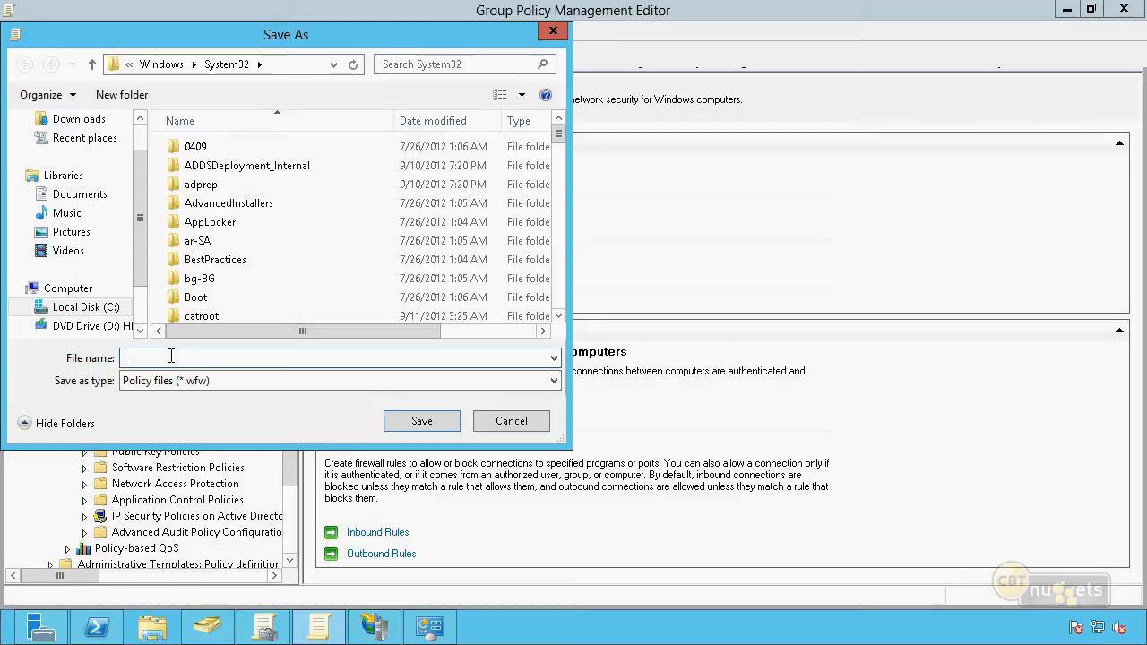
type("MyFirewall")
key("Return")
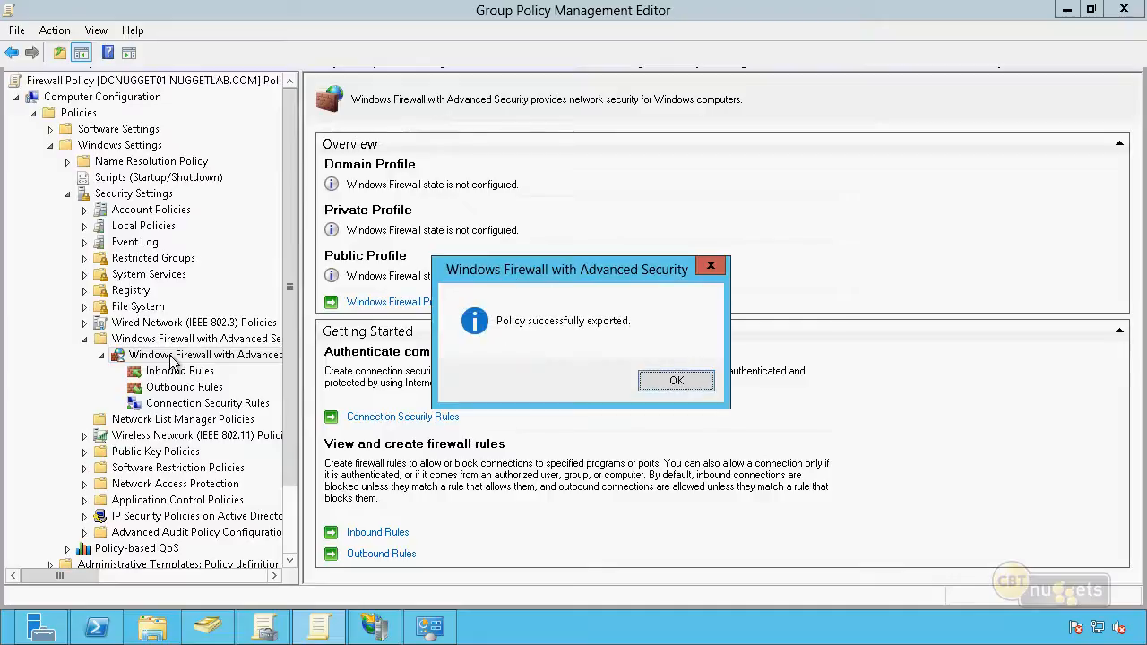
left_click(676, 381)
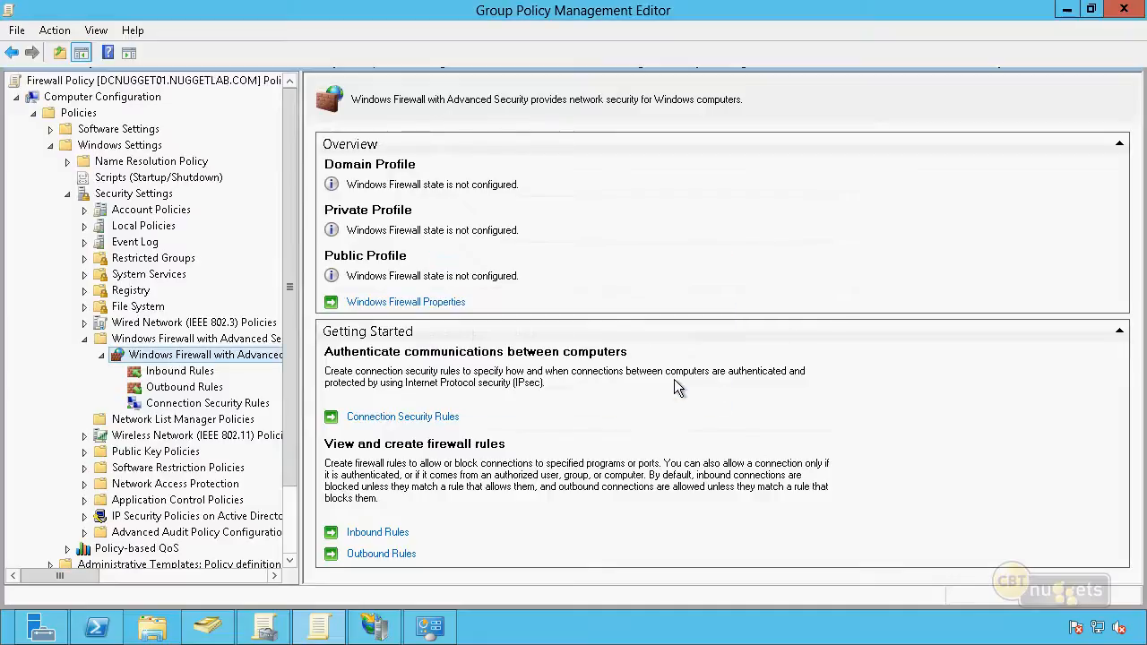
Step: Delete the inbound rule "Allow HTTP to Only 10.10.10.100" from the policy
left_click(178, 373)
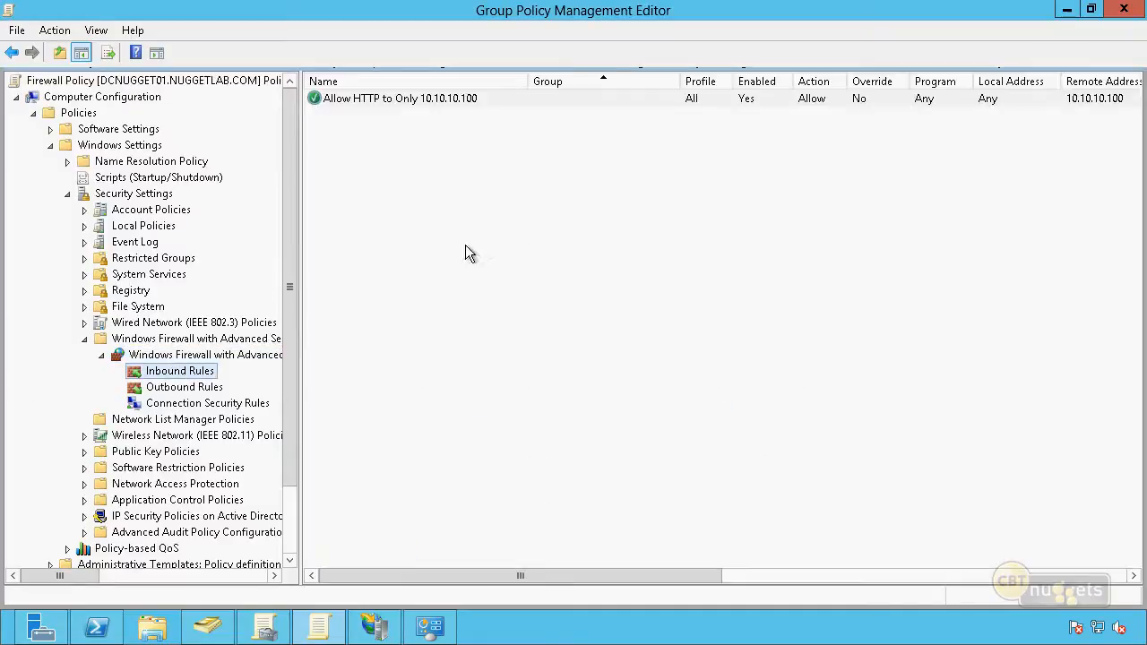
right_click(452, 99)
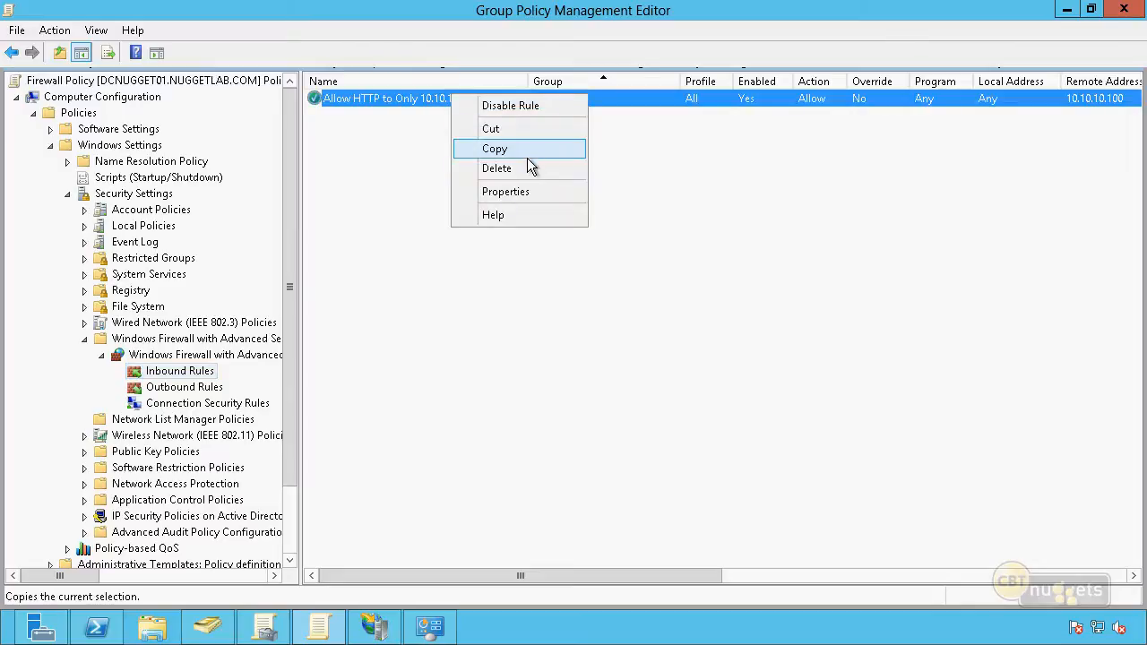
left_click(525, 168)
left_click(600, 381)
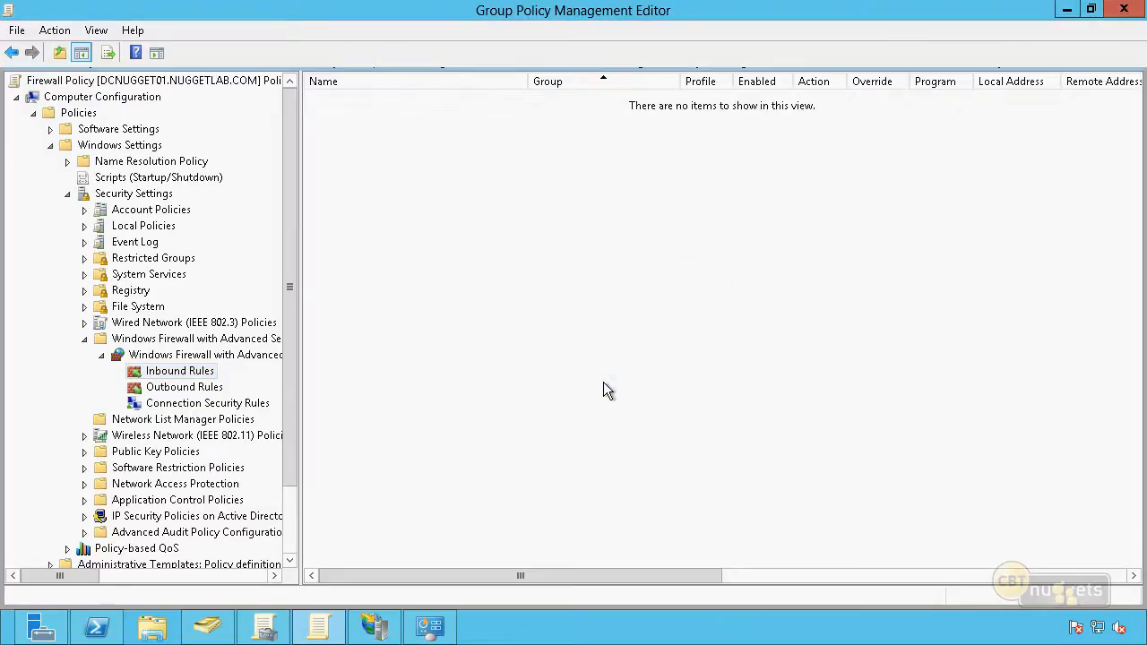
Step: Import the MyFirewall.wfw policy file into Windows Firewall with Advanced Security, agreeing to overwrite the current policy
right_click(208, 356)
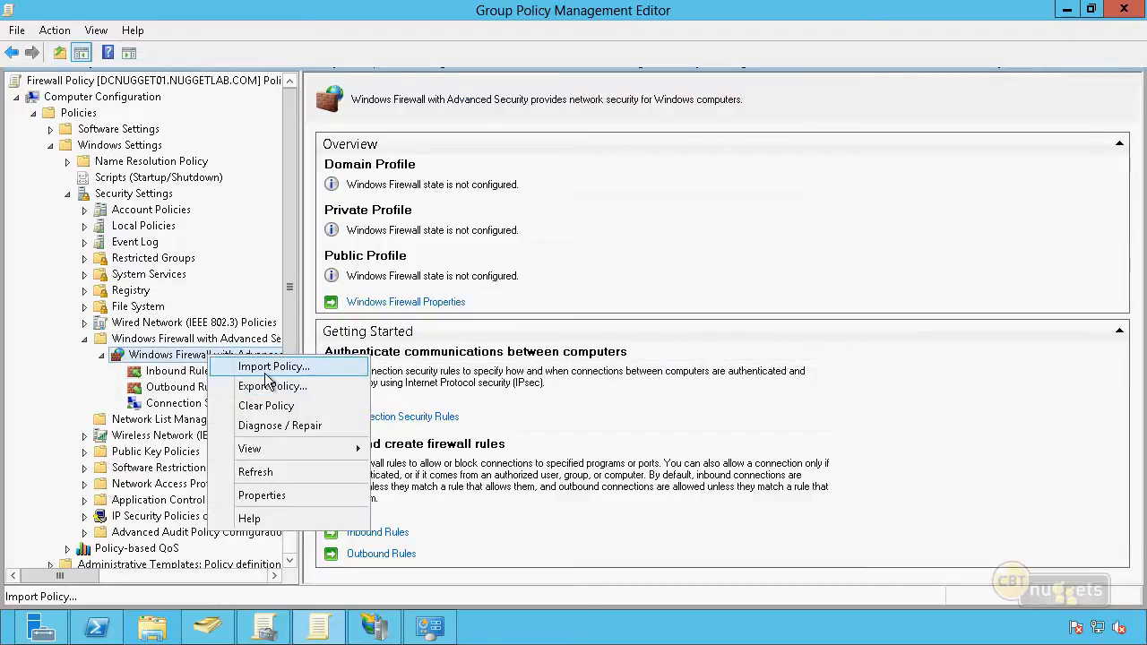
left_click(270, 367)
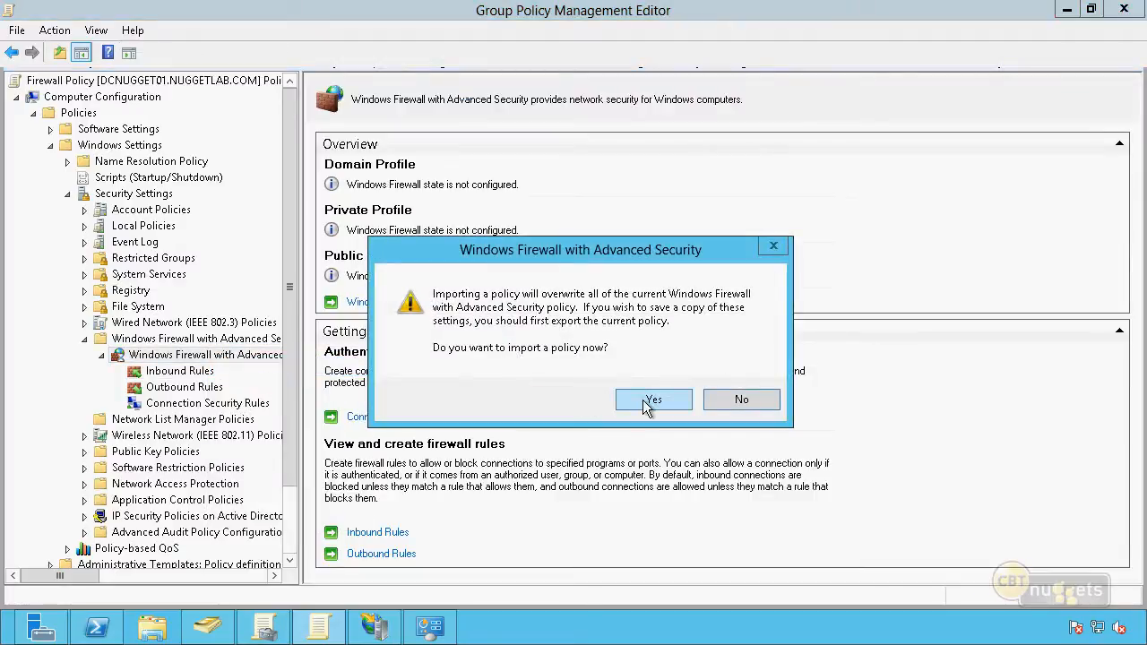
left_click(652, 400)
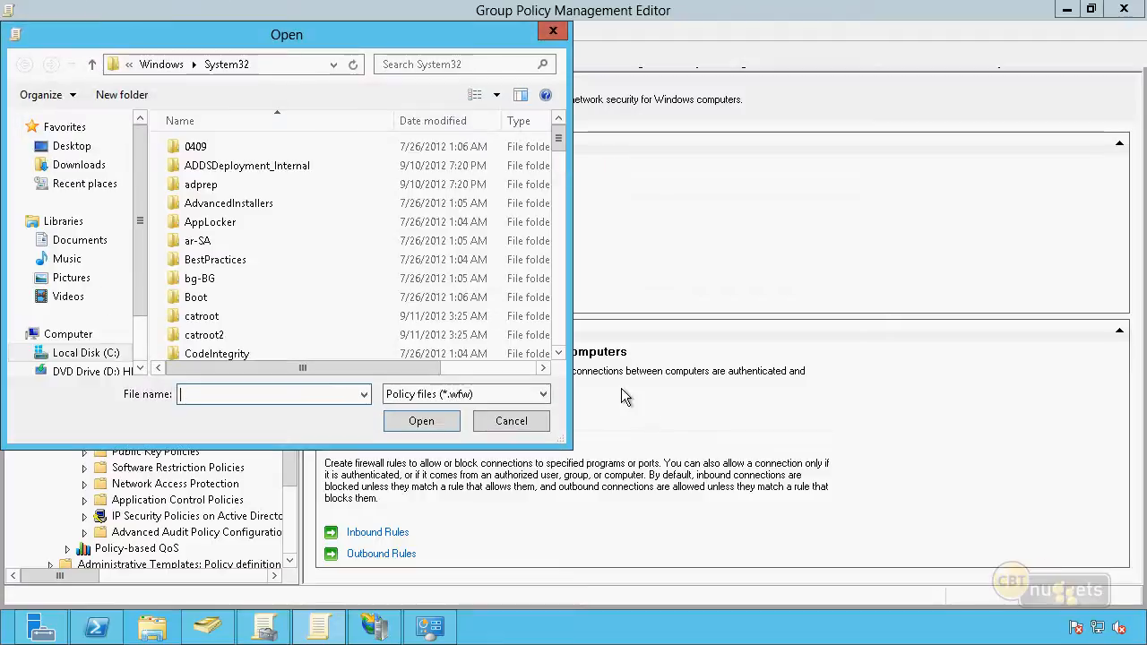
left_click_drag(558, 139, 540, 333)
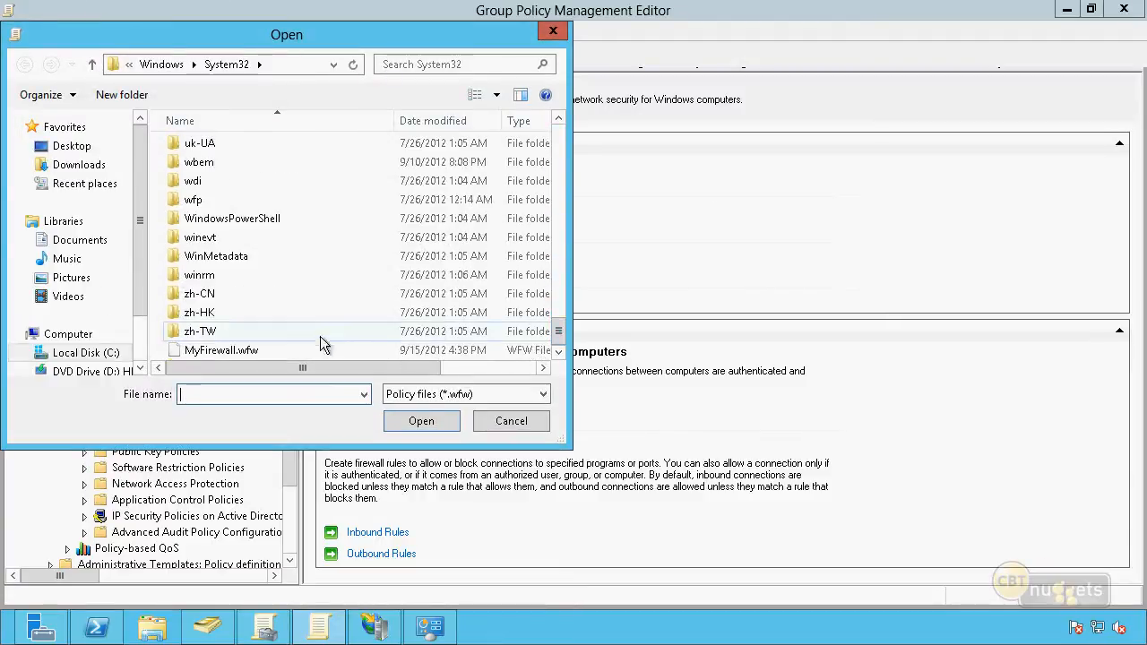
left_click(256, 354)
left_click(421, 421)
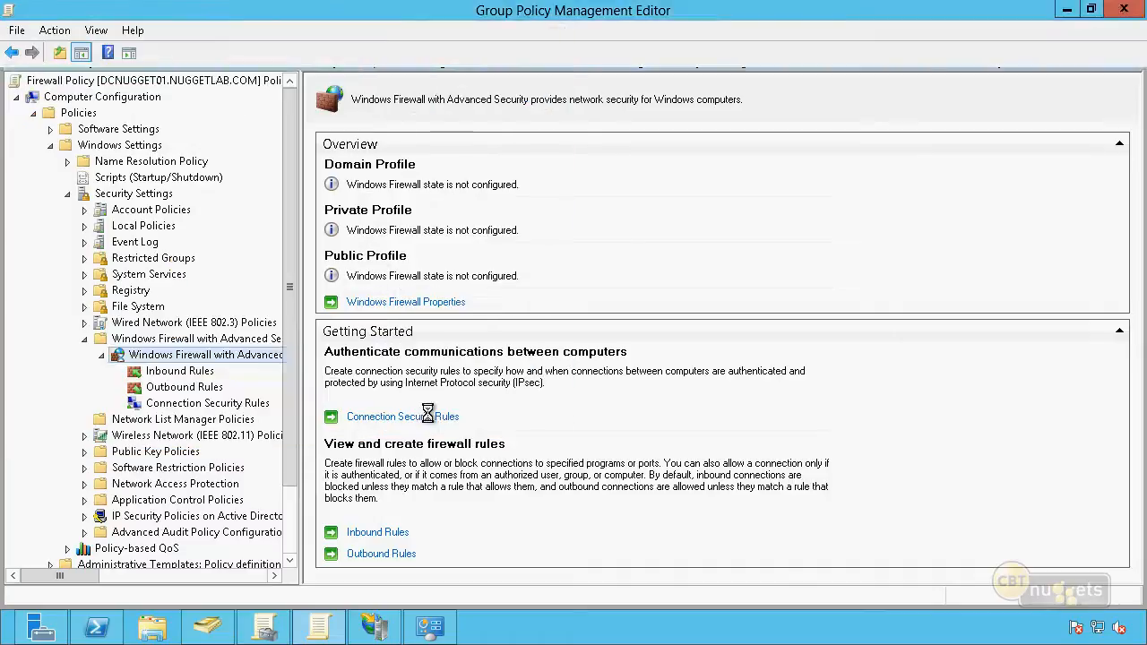
Step: Check the policy's inbound rules for the restored rule "Allow HTTP to Only 10.10.10.100"
left_click(190, 375)
left_click(509, 98)
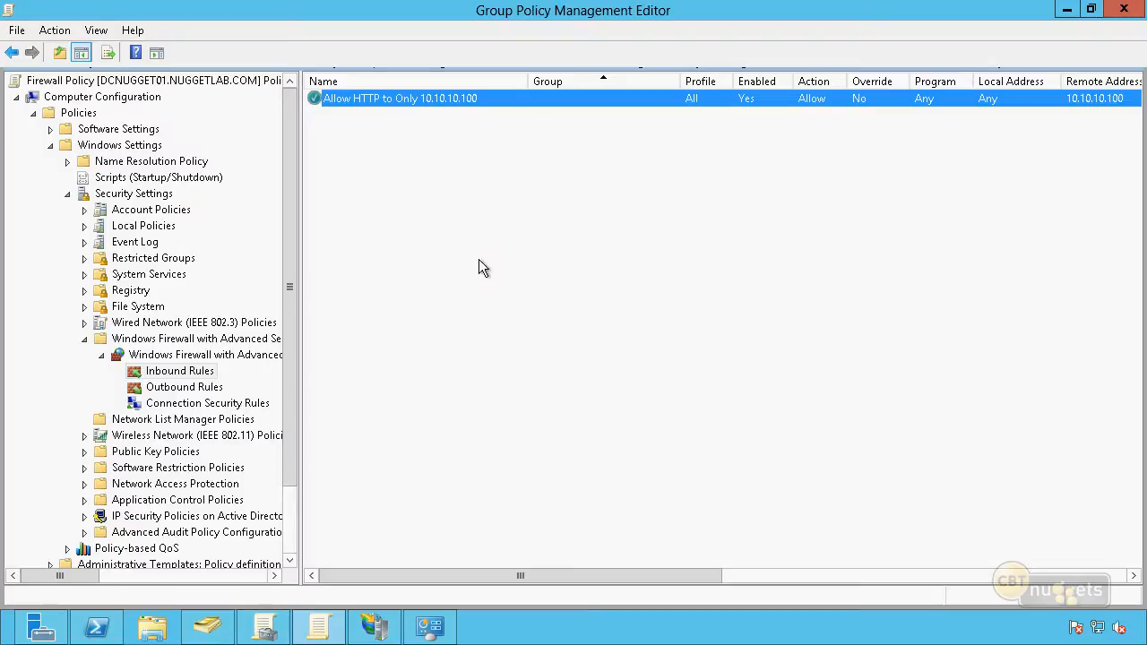
left_click(470, 341)
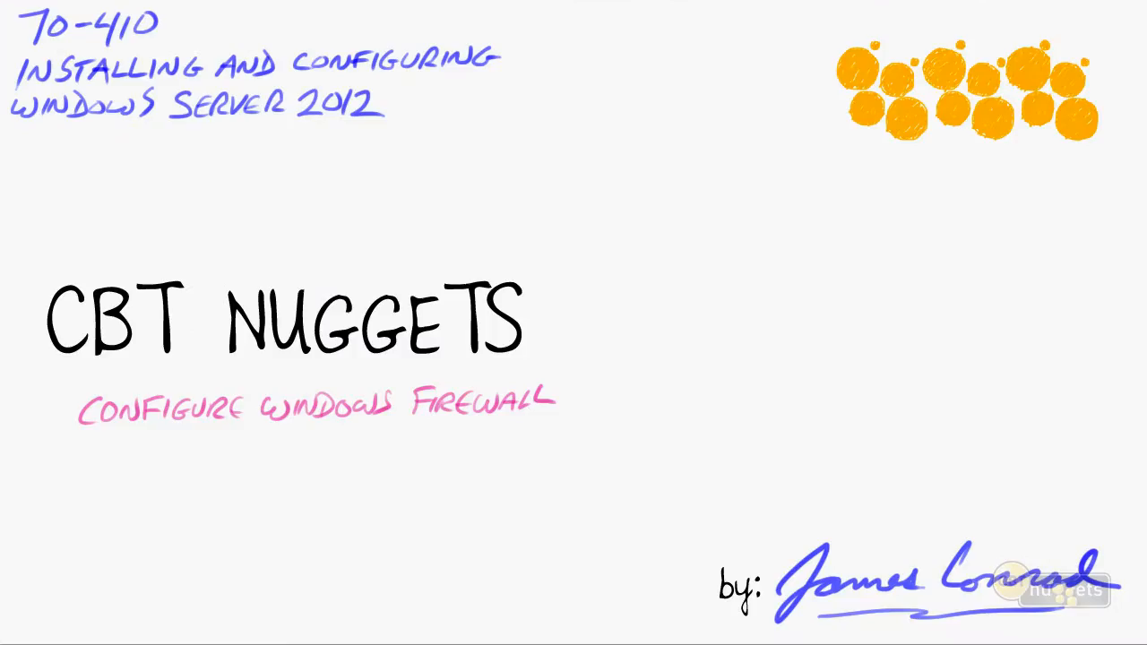
left_click_drag(99, 443, 535, 429)
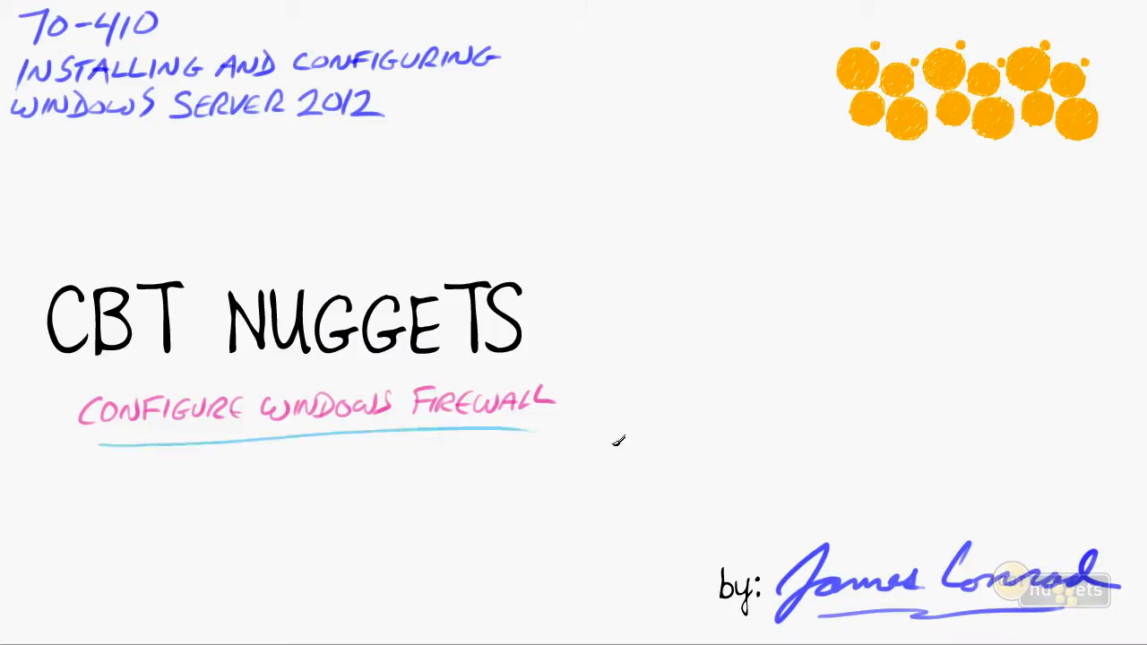